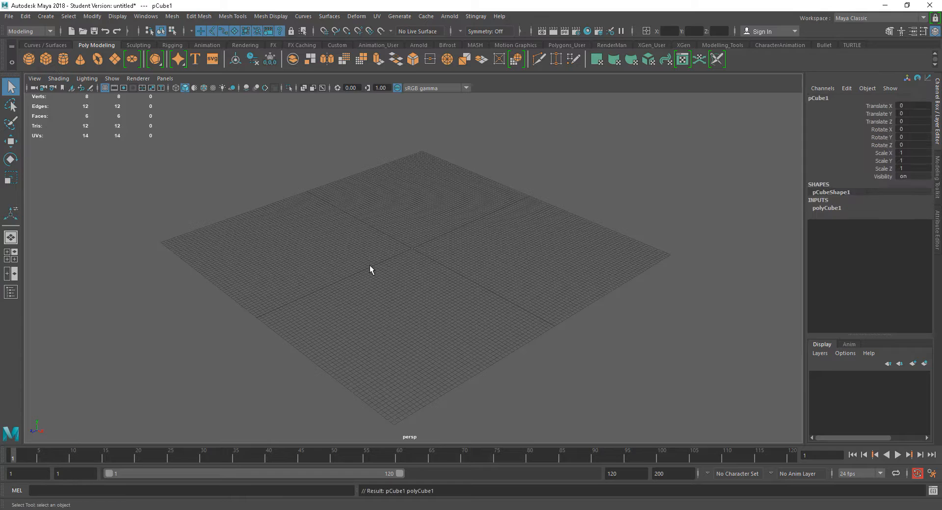
- Set the new cube's width, height and depth to 100 and activate the Move tool
left_click(826, 208)
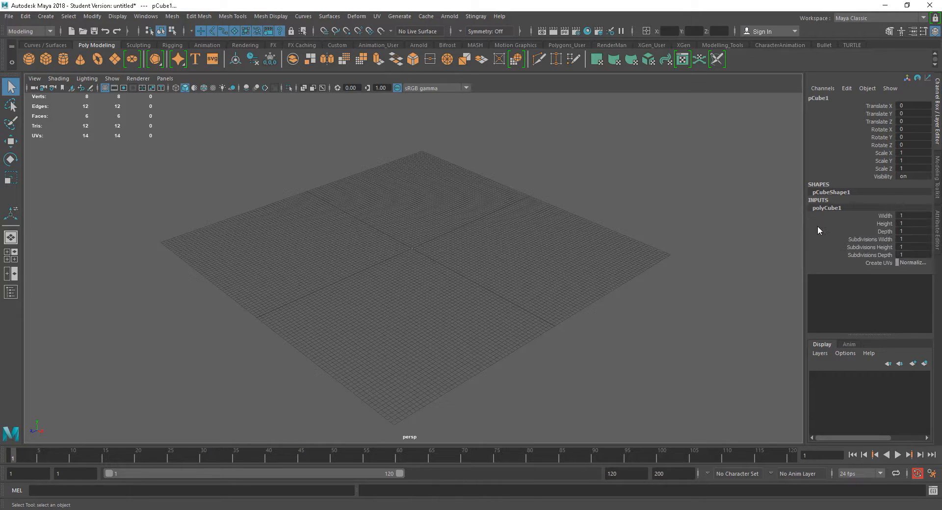
left_click_drag(916, 216, 918, 230)
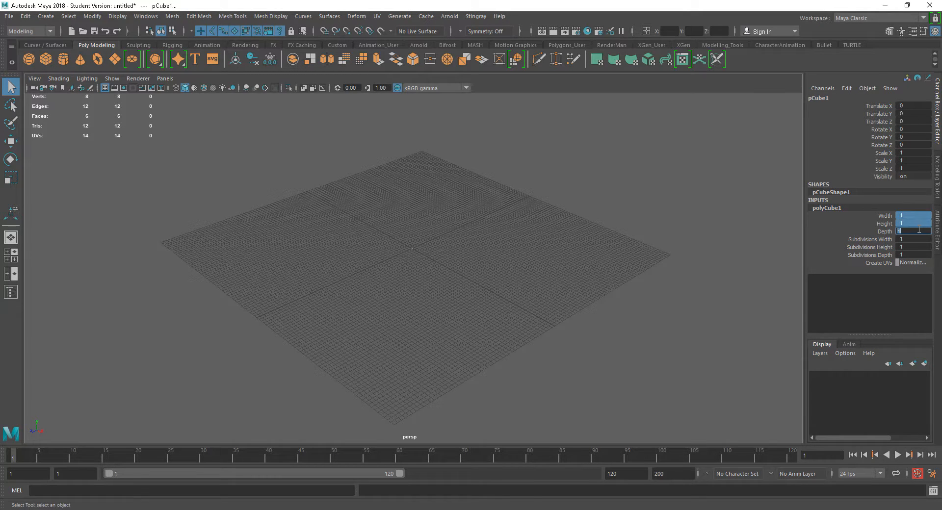
key("Return")
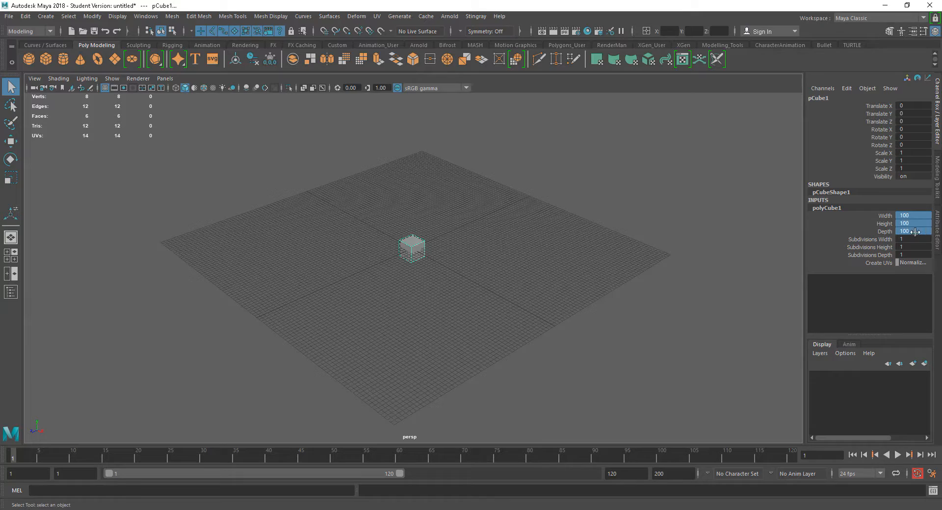
key("f")
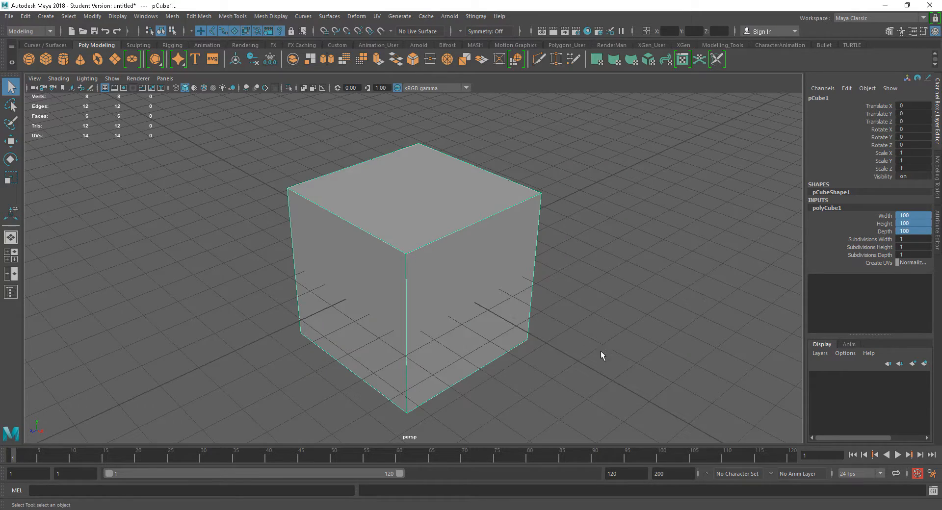
scroll(602, 354, "down", 5)
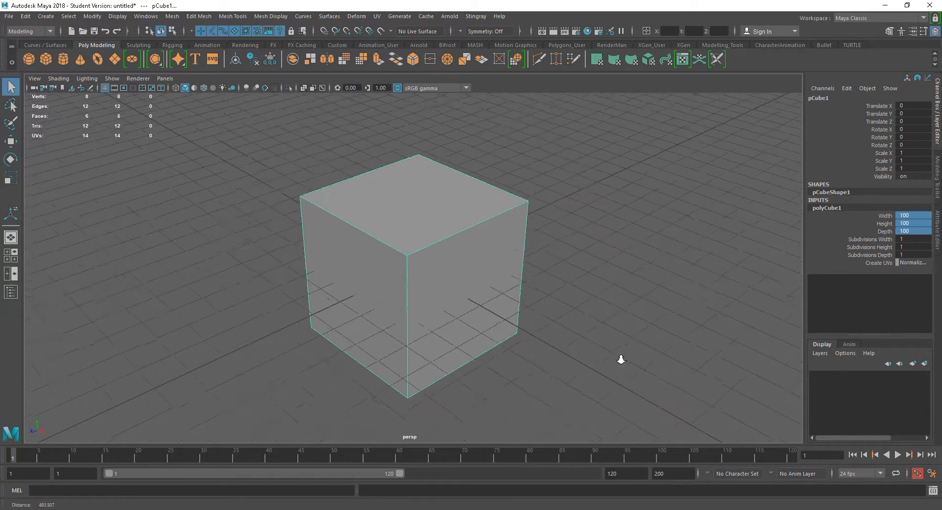
key("w")
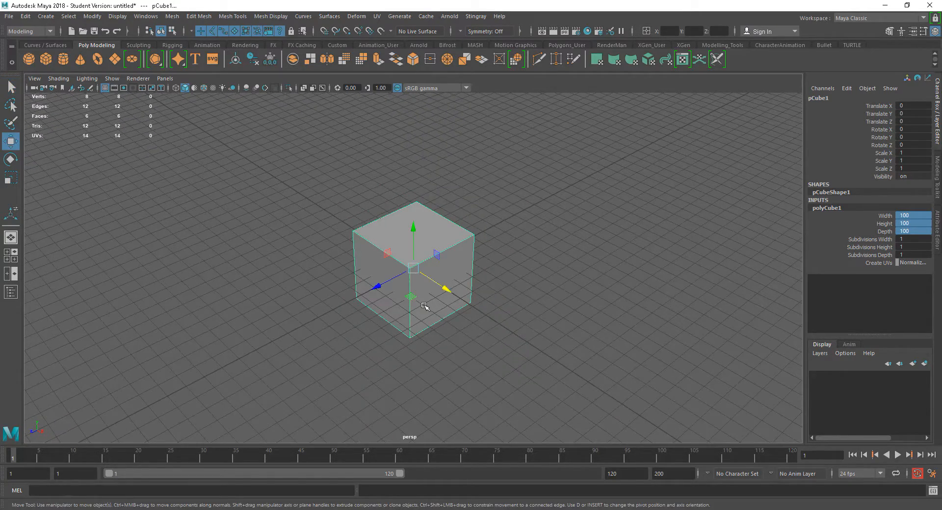
middle_click_drag(455, 308, 420, 305, "alt")
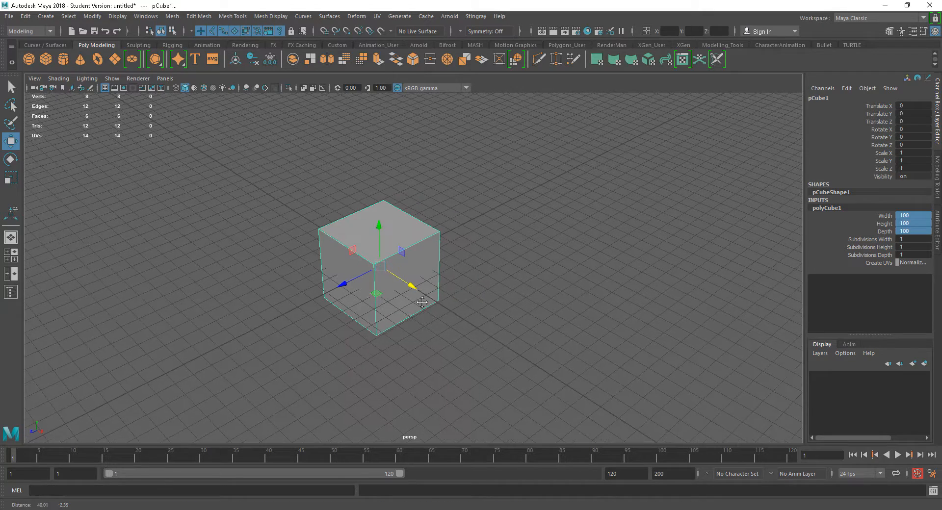
- Select the cube's +X side face and bring up the Modeling Toolkit
right_click_drag(438, 287, 436, 266)
left_click(423, 281)
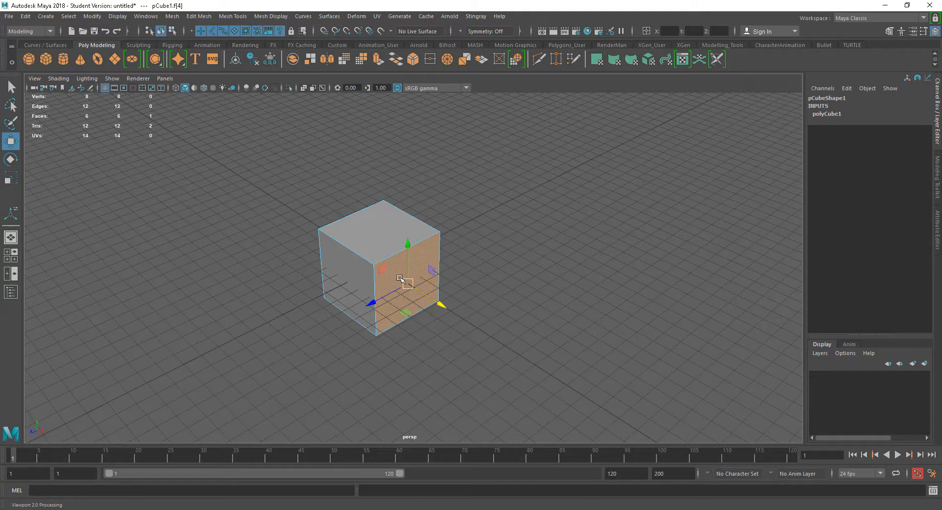
right_click_drag(478, 300, 508, 322, "alt")
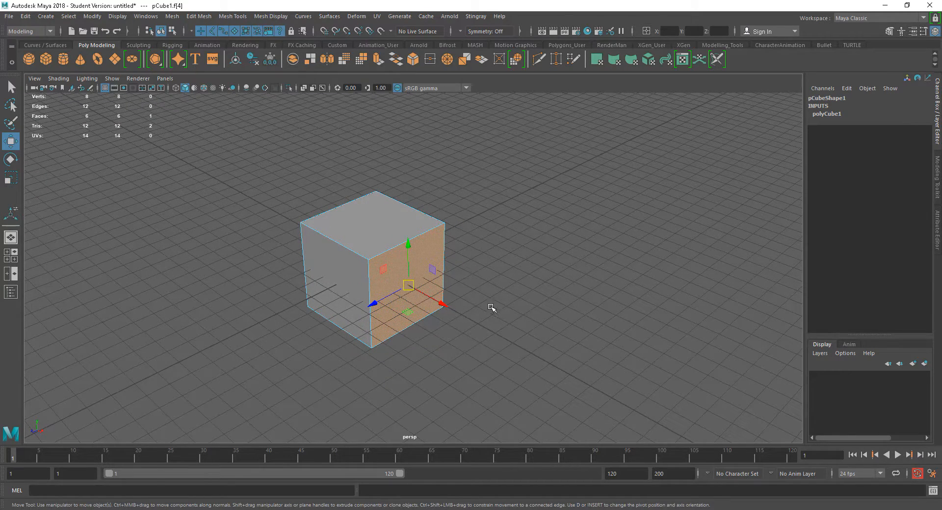
left_click(205, 17)
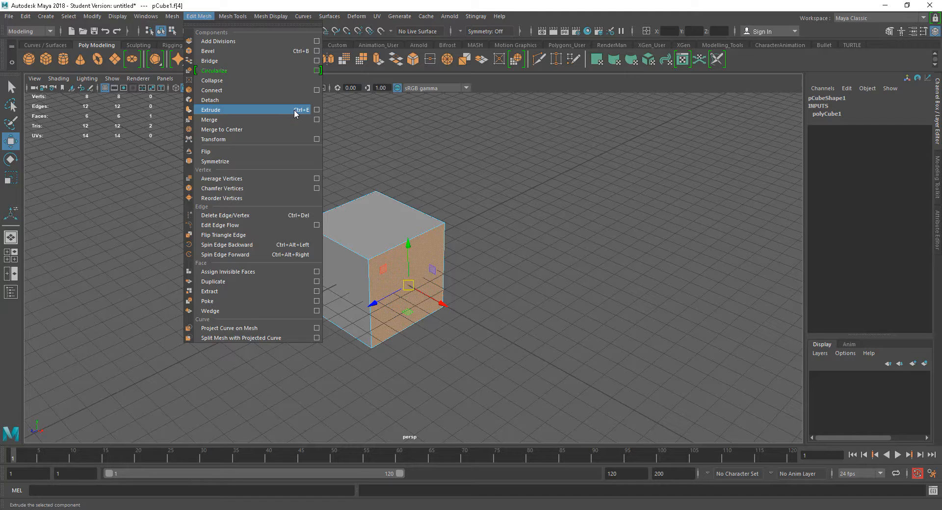
left_click(936, 181)
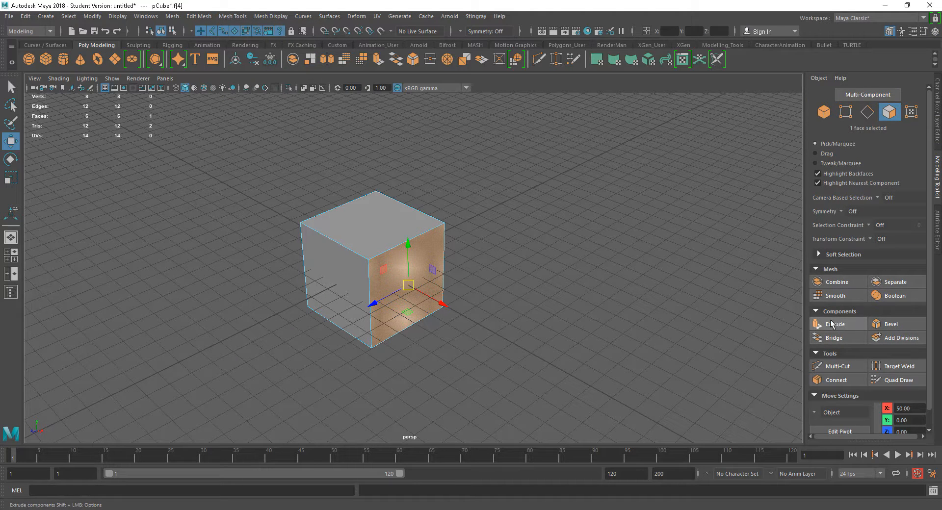
- Extrude the selected +X face with a thickness of about 61.5
left_click_drag(486, 264, 498, 262, "alt")
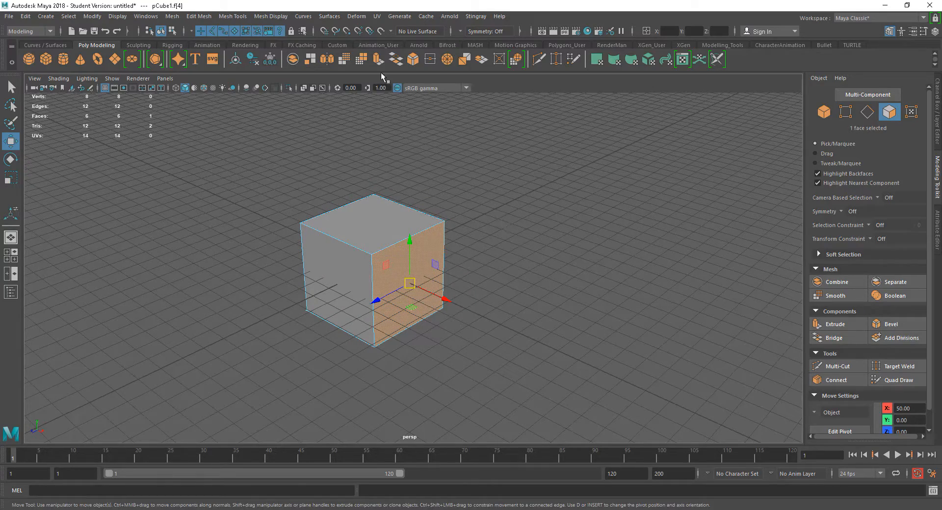
left_click_drag(490, 221, 534, 285, "alt")
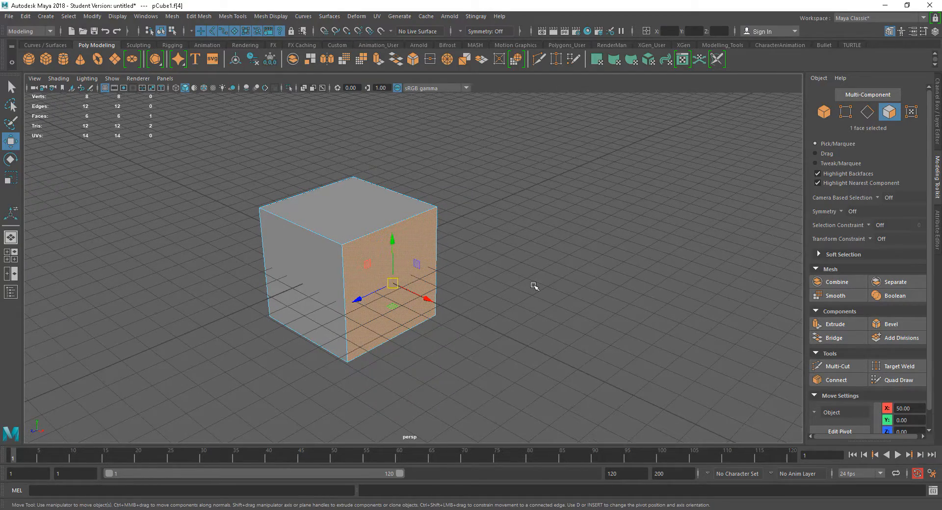
key("ctrl+e")
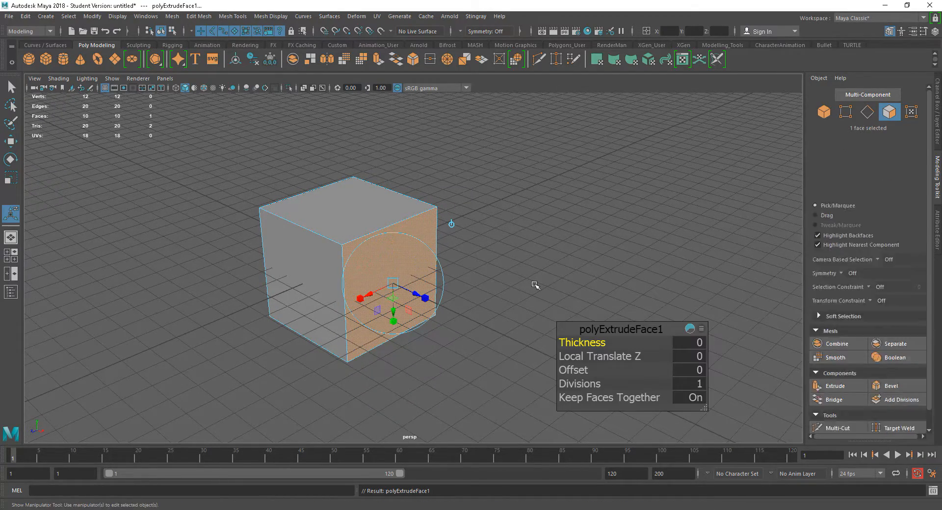
left_click_drag(536, 287, 517, 283, "alt")
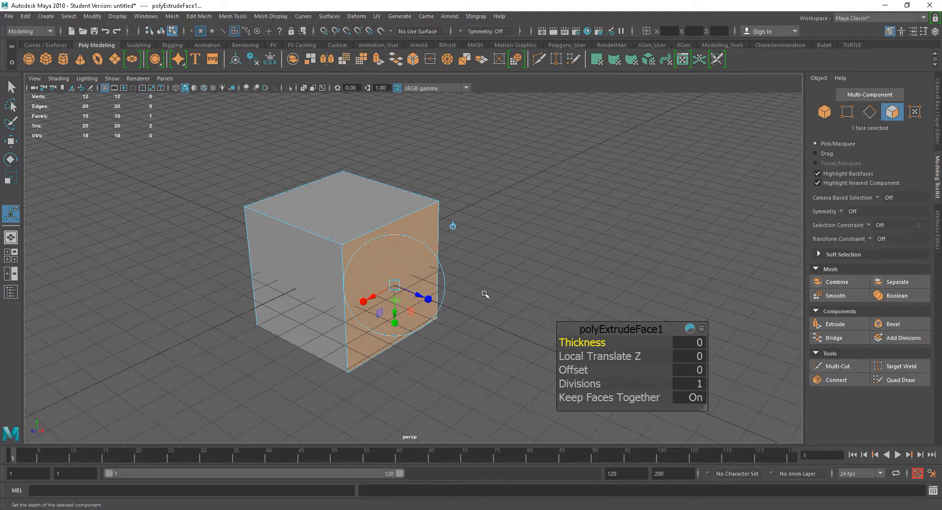
left_click_drag(609, 330, 614, 201)
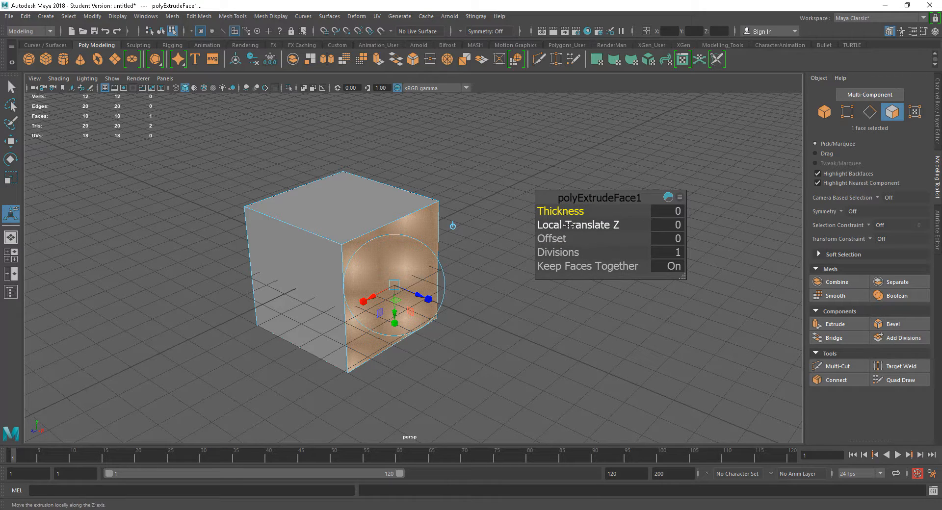
left_click_drag(563, 211, 864, 240)
left_click_drag(580, 195, 621, 201)
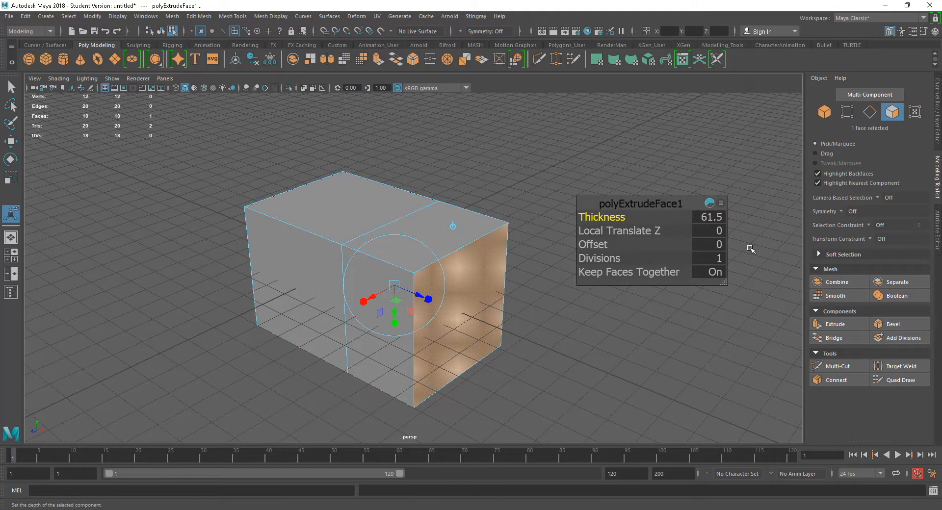
- Set the extrusion's thickness to exactly 100
double_click(717, 219)
double_click(716, 220)
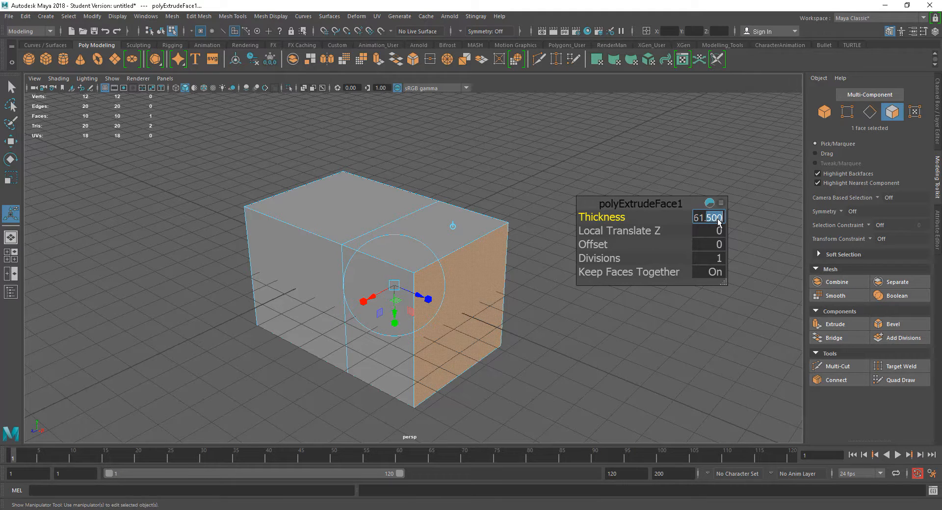
left_click_drag(722, 222, 675, 225)
type("100")
key("Return")
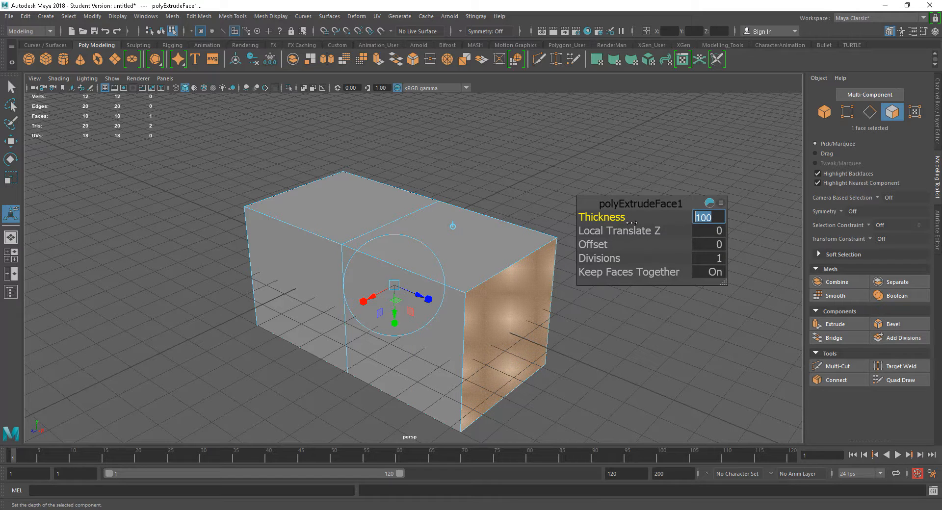
right_click_drag(521, 299, 499, 281, "alt")
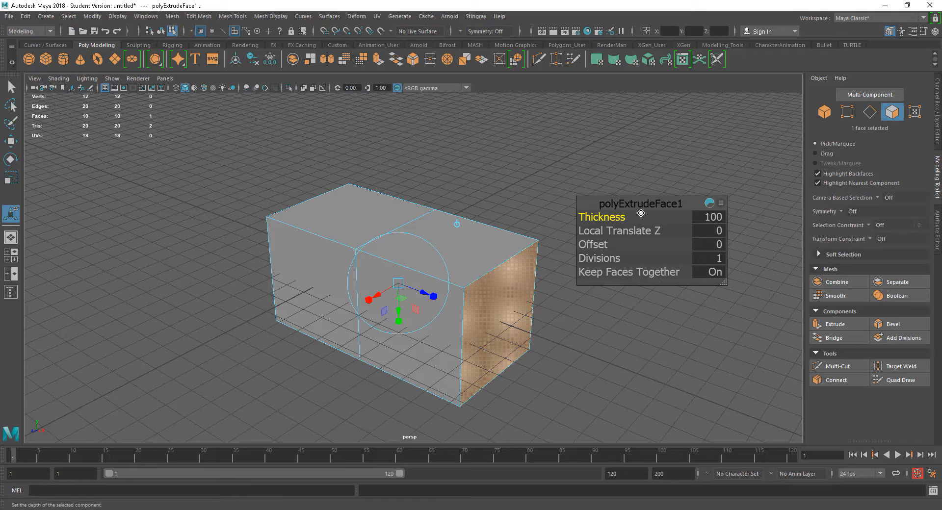
- Try out a Local Translate Z shift on the extrusion and reset it to 0
mouse_move(622, 230)
left_mouse_down()
mouse_move(596, 230)
mouse_move(620, 229)
mouse_move(609, 230)
left_mouse_up()
left_click(716, 235)
type("0")
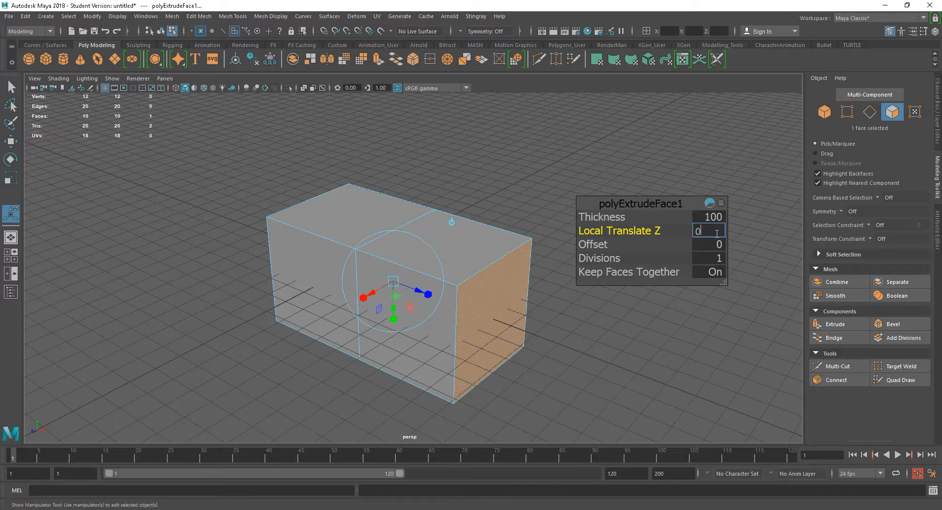
key("Return")
- Taper the extrusion with an offset of about 37.9 and set its divisions to 3
left_click_drag(603, 245, 790, 271)
left_click_drag(605, 257, 613, 258)
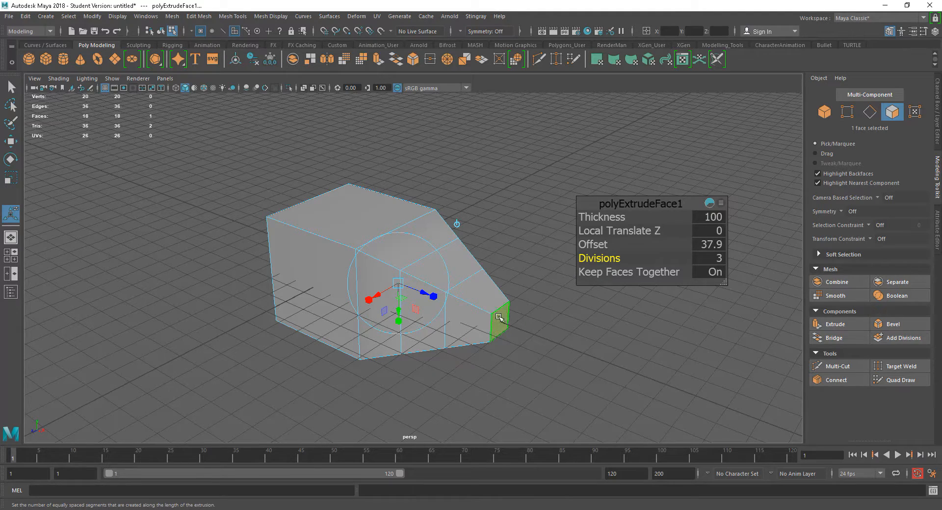
right_click_drag(496, 311, 562, 350, "alt")
middle_click_drag(590, 342, 527, 306, "alt")
right_click_drag(528, 306, 539, 324, "alt")
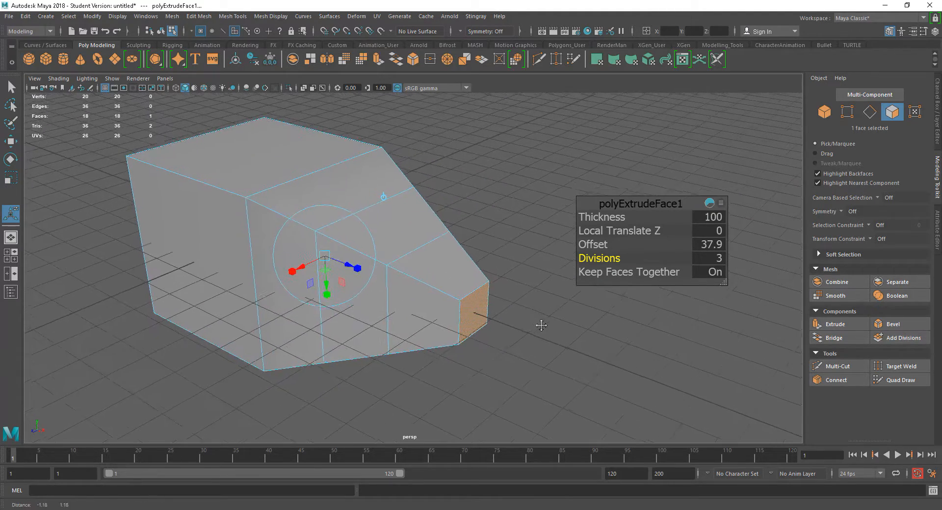
middle_click_drag(539, 324, 551, 335, "alt")
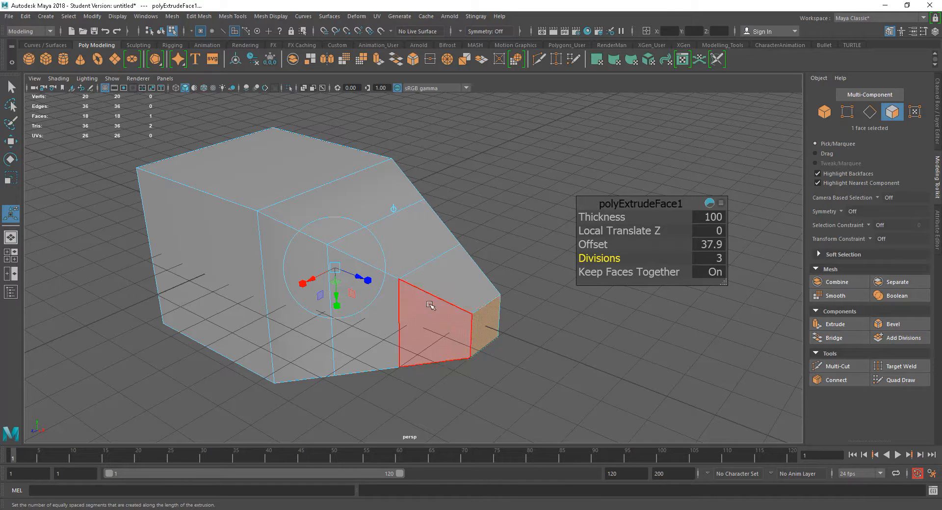
- Lower the extrusion's divisions to 1, raise them to 2, and return to object mode
left_click_drag(594, 259, 564, 262)
right_click_drag(431, 273, 507, 305, "alt")
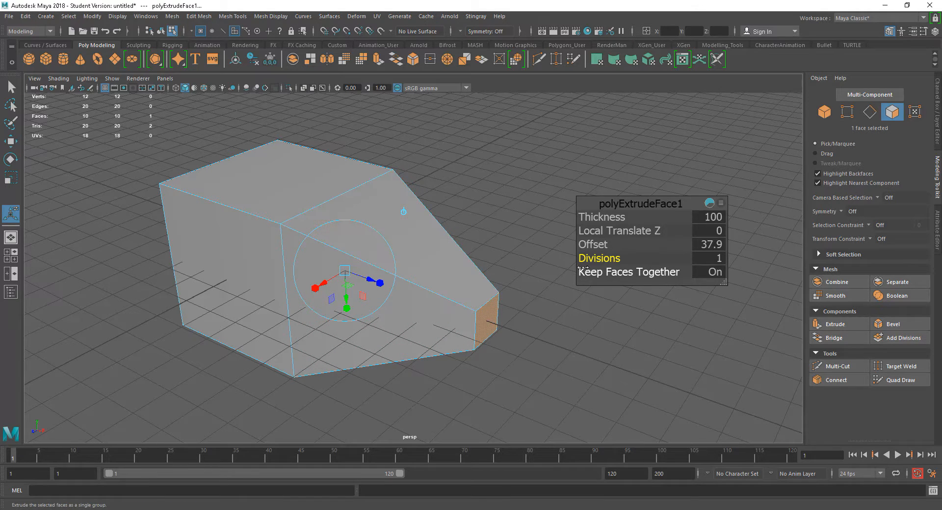
left_click_drag(591, 260, 603, 260)
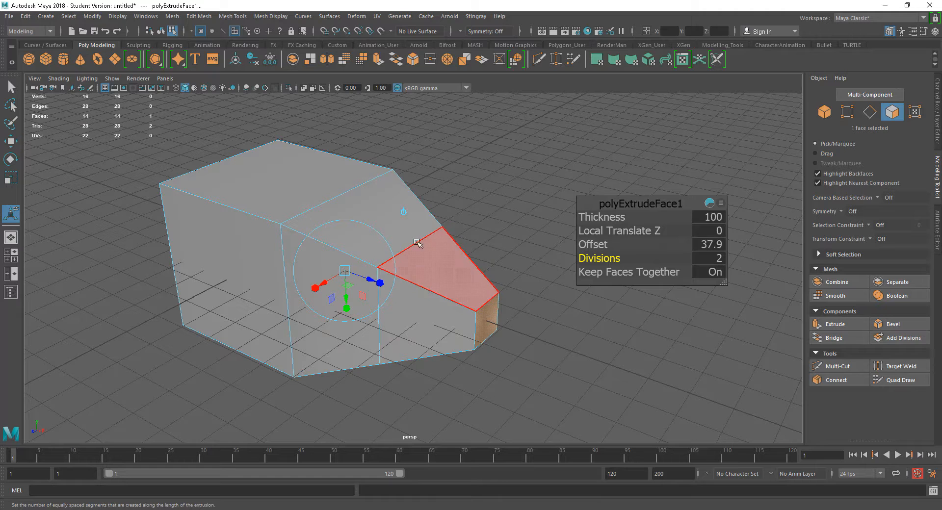
scroll(595, 359, "down", 2)
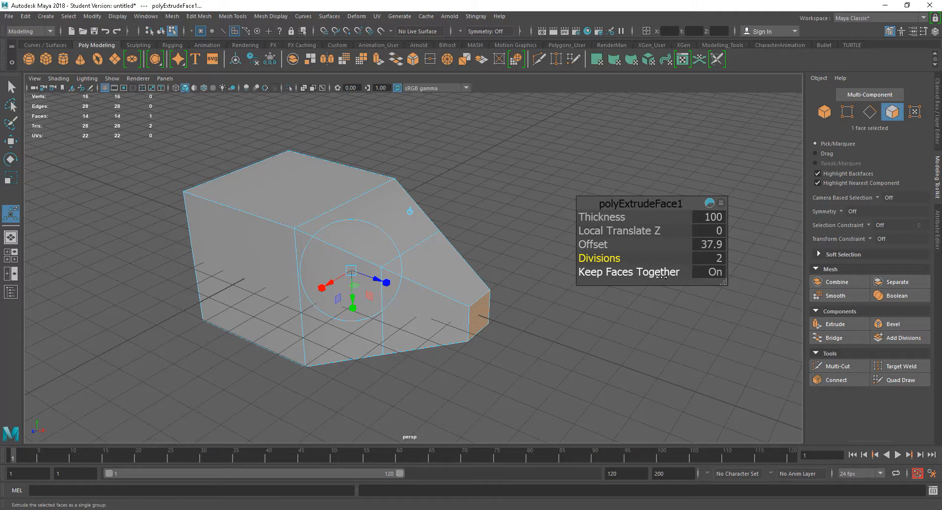
right_click_drag(439, 245, 478, 223)
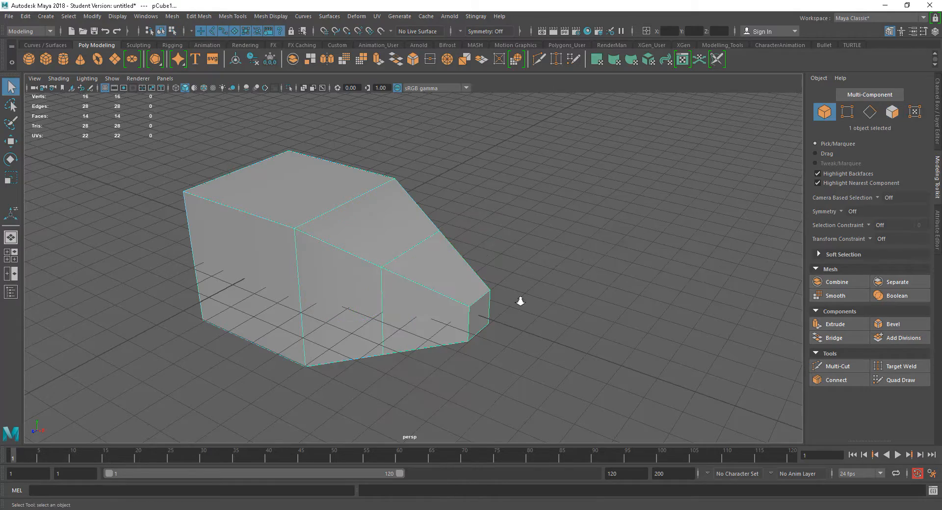
scroll(469, 271, "down", 2)
scroll(469, 271, "down", 3)
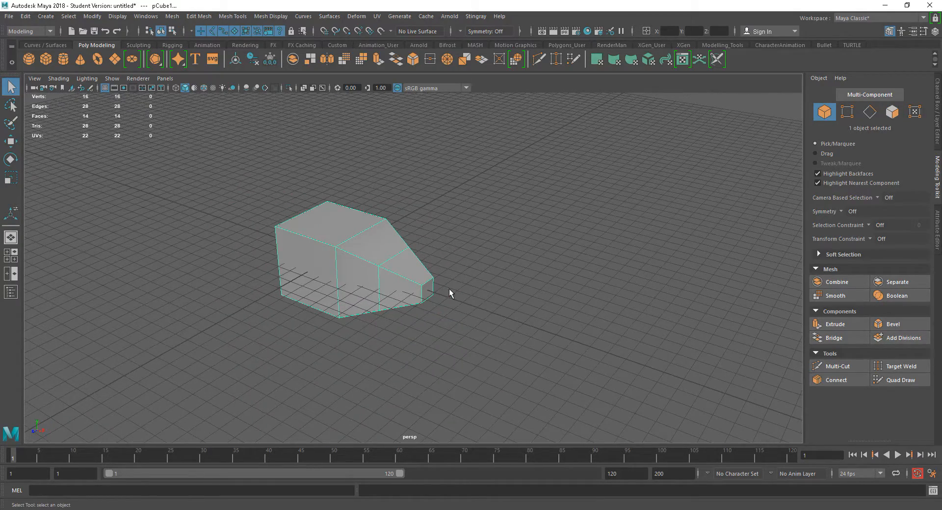
- Create a second polygon cube and move it along X to about 264, clear of the tapered block
left_click(46, 58)
key("w")
left_click_drag(360, 272, 539, 329)
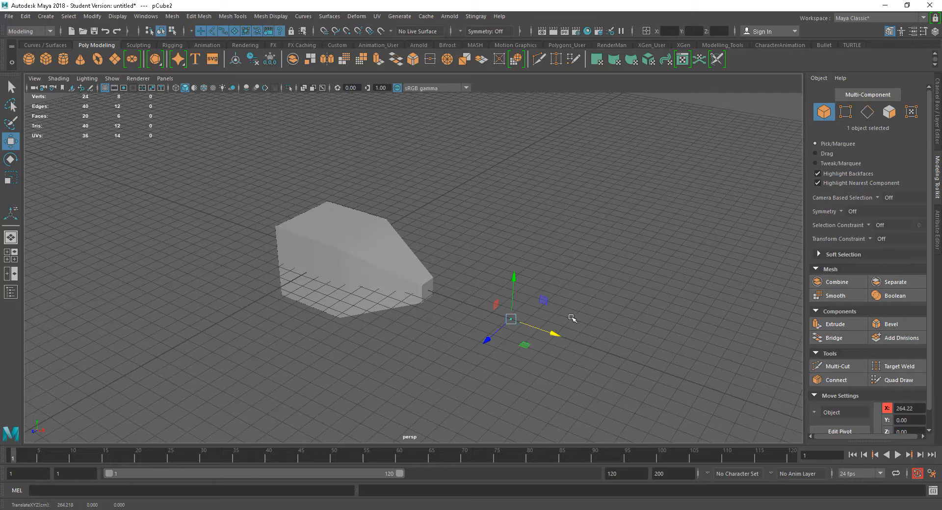
- Scale the second cube uniformly to about 15.73 and stretch its Y scale to about 375
key("r")
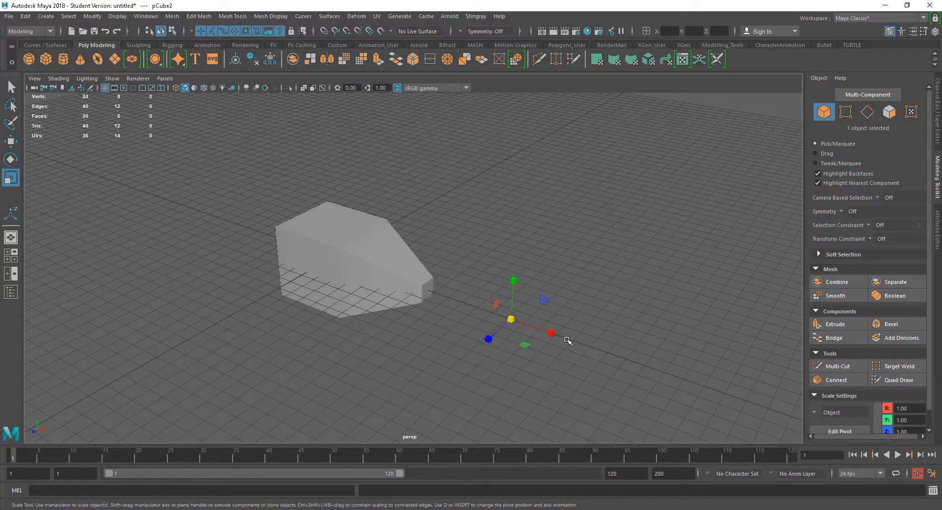
left_click_drag(515, 318, 537, 216)
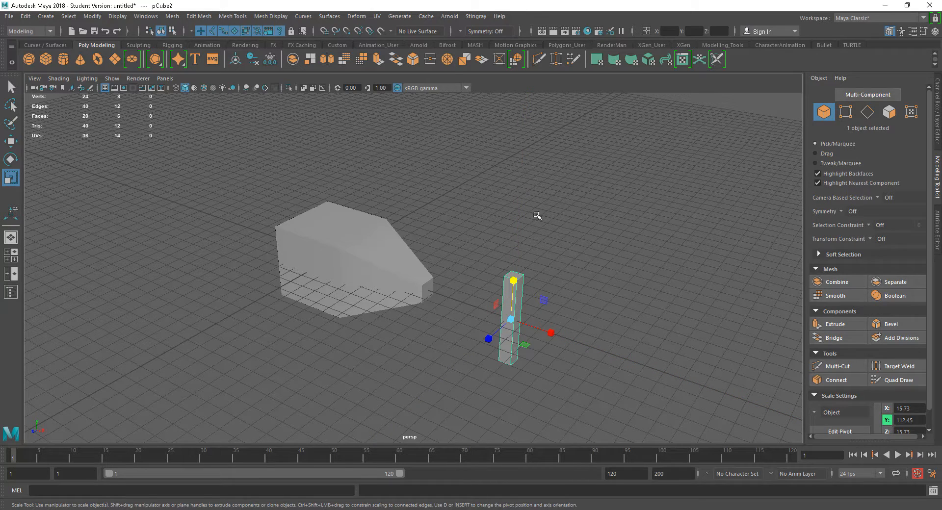
left_click_drag(514, 280, 525, 178)
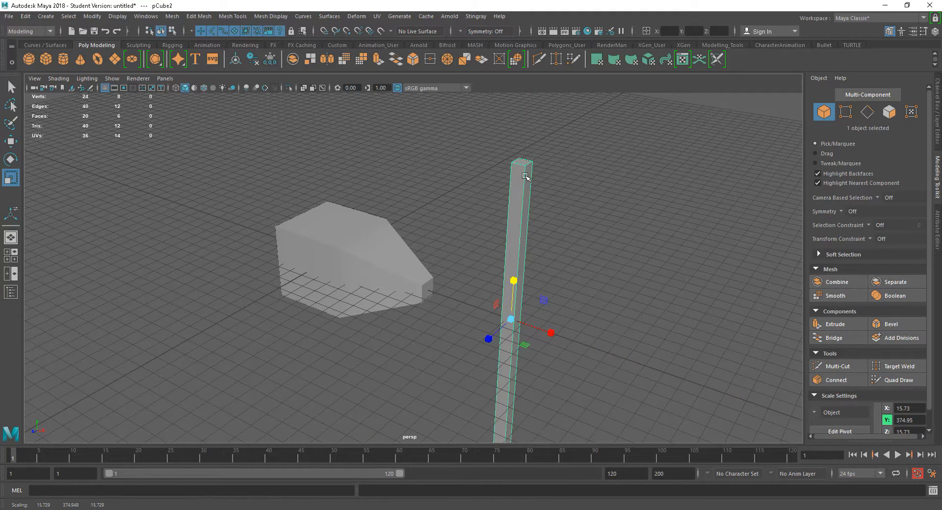
- Widen the tall thin block into a door-like slab with an X scale of about 178.7
right_click_drag(605, 271, 566, 240, "alt")
left_click_drag(522, 318, 584, 339)
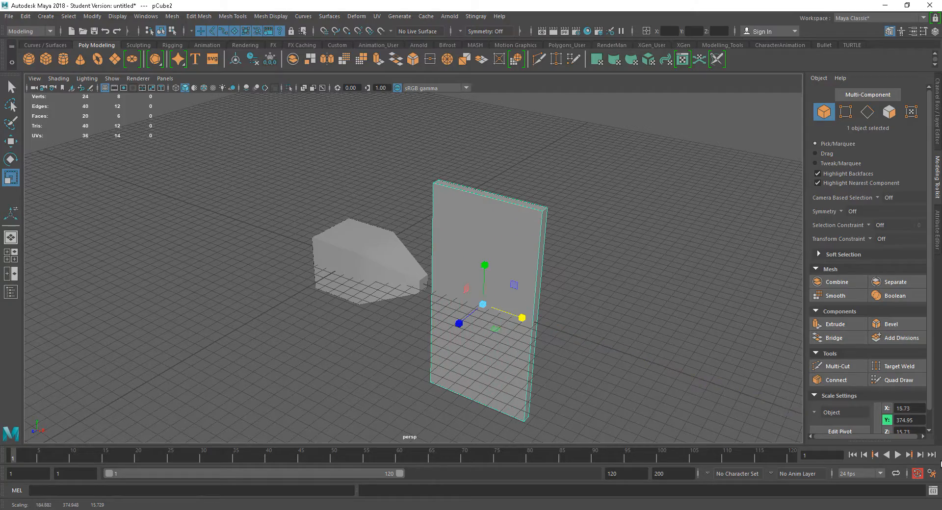
mouse_move(527, 325)
left_mouse_down()
mouse_move(535, 319)
mouse_move(526, 320)
left_mouse_up()
mouse_move(596, 310)
left_mouse_down("alt")
mouse_move(623, 309)
mouse_move(585, 309)
left_mouse_up("alt")
left_click_drag(509, 322, 514, 323)
mouse_move(573, 309)
left_mouse_down("alt")
mouse_move(614, 309)
mouse_move(571, 303)
left_mouse_up("alt")
middle_click_drag(585, 288, 555, 276, "alt")
right_click_drag(555, 276, 582, 292, "alt")
middle_click_drag(582, 292, 520, 270, "alt")
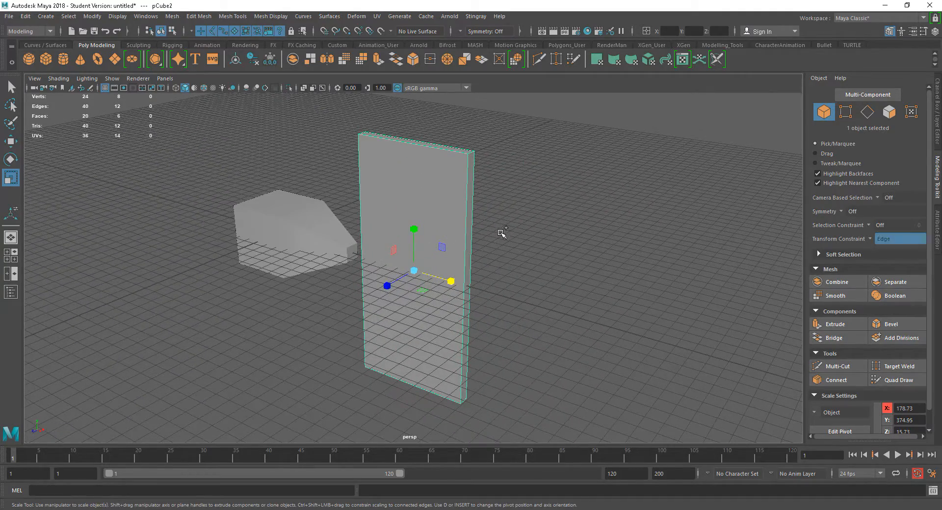
- Cut a centred vertical and a centred horizontal edge loop into the slab with Multi-Cut, dividing its front into four faces
key("ctrl+shift+x")
left_click(404, 150, "ctrl")
left_click(410, 273, "ctrl")
left_click_drag(496, 312, 507, 293, "alt")
key("w")
middle_click_drag(507, 292, 436, 297, "alt")
right_click_drag(437, 297, 454, 306, "alt")
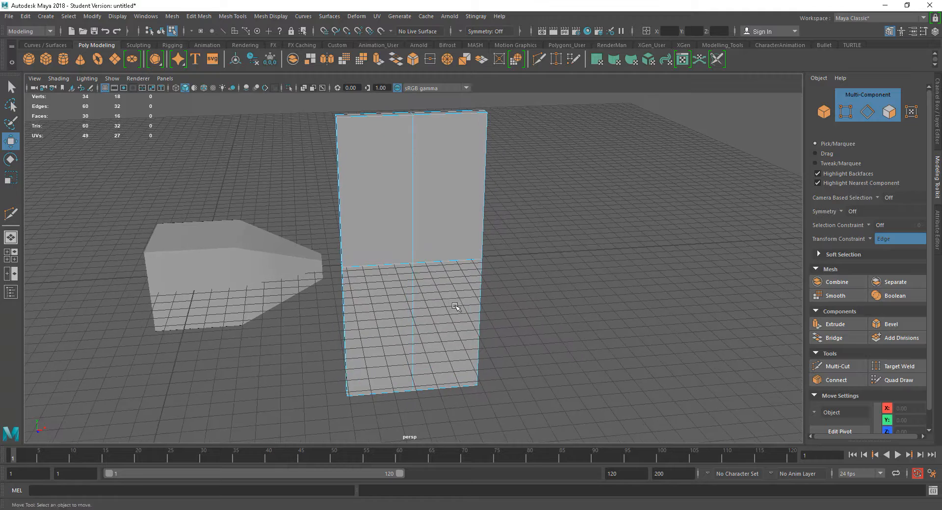
middle_click_drag(454, 306, 467, 321, "alt")
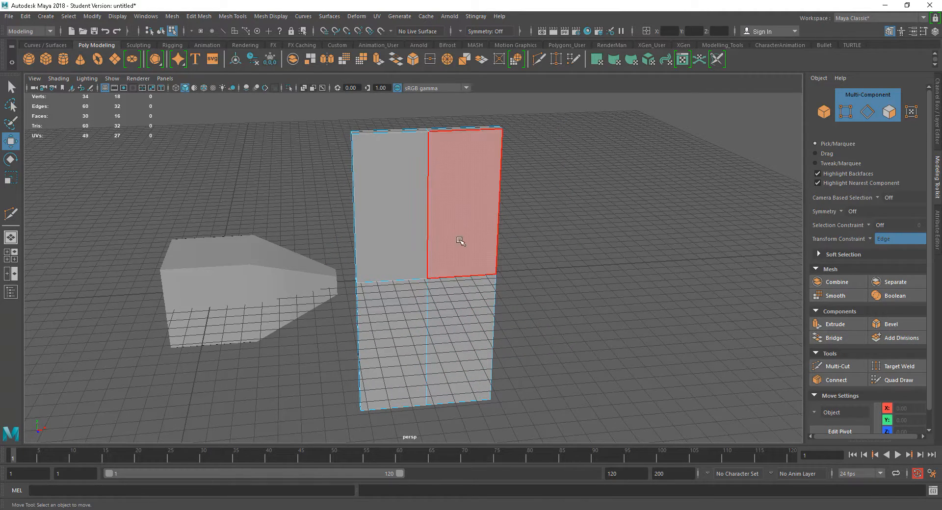
- Extrude the slab's four front faces together with an offset of about 17.5
left_click(407, 235)
left_click(486, 241, "shift")
left_click(459, 343, "shift")
left_click(414, 342, "shift")
mouse_move(548, 374)
left_mouse_down("alt")
mouse_move(610, 367)
mouse_move(544, 355)
mouse_move(554, 361)
left_mouse_up("alt")
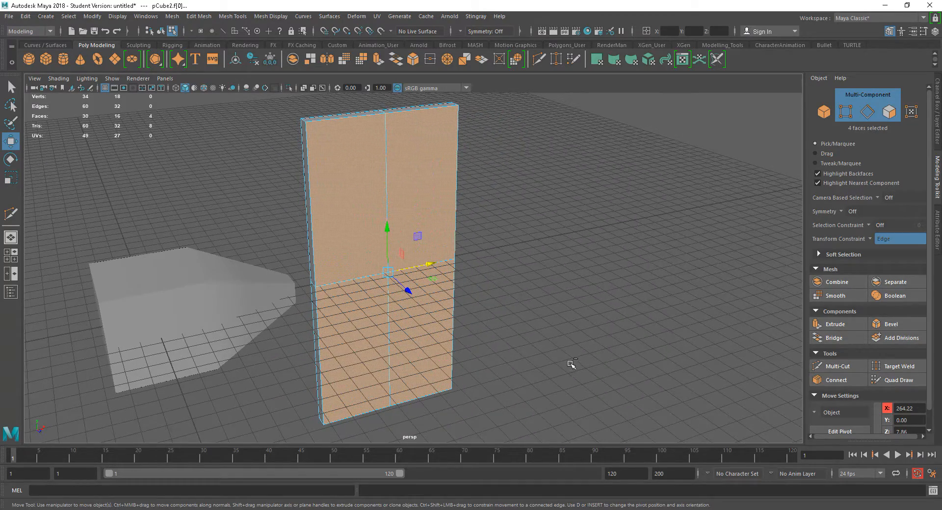
key("ctrl+e")
left_click_drag(500, 311, 505, 313, "alt")
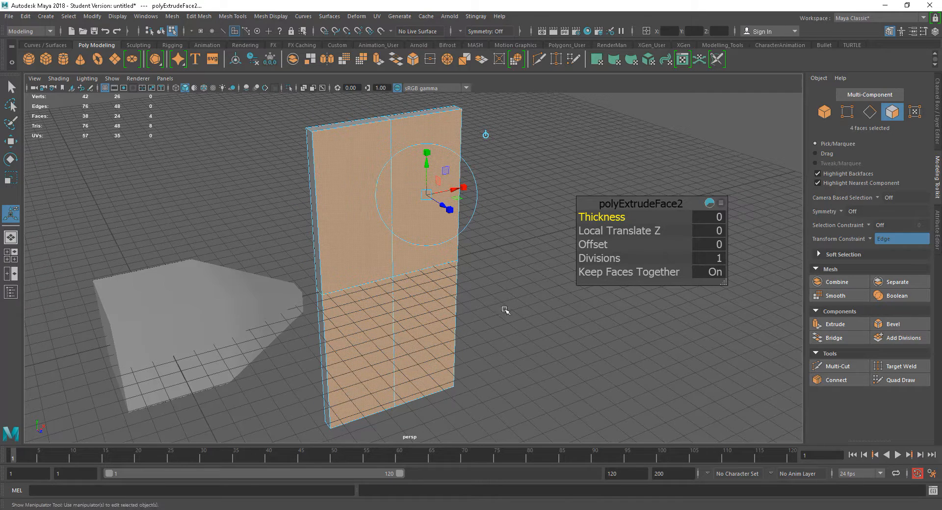
left_click(591, 245)
middle_click_drag(592, 244, 668, 251)
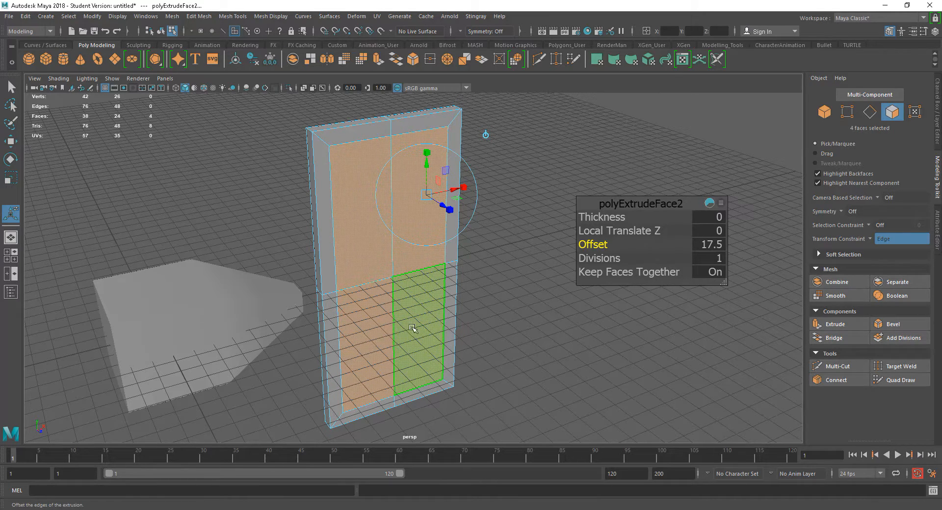
right_click_drag(496, 301, 497, 302, "alt")
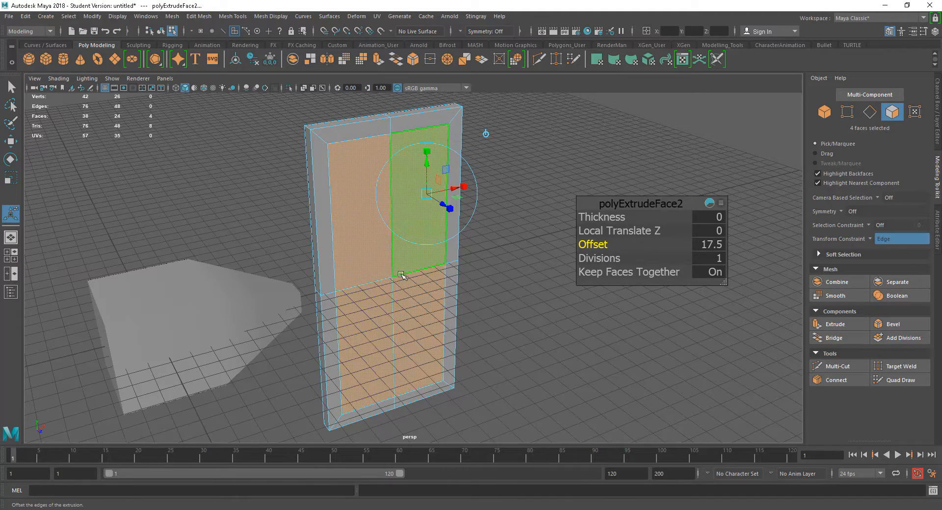
- Undo the shared offset and extrude only the upper-left front face with an offset of about 15.6
key("ctrl+z")
left_click(508, 329)
left_click(371, 257)
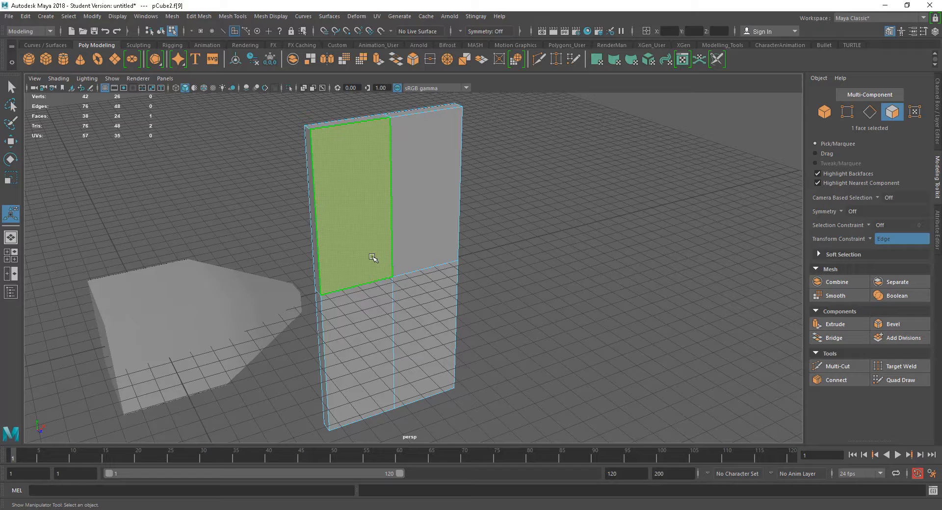
key("ctrl+e")
left_click_drag(592, 244, 664, 254)
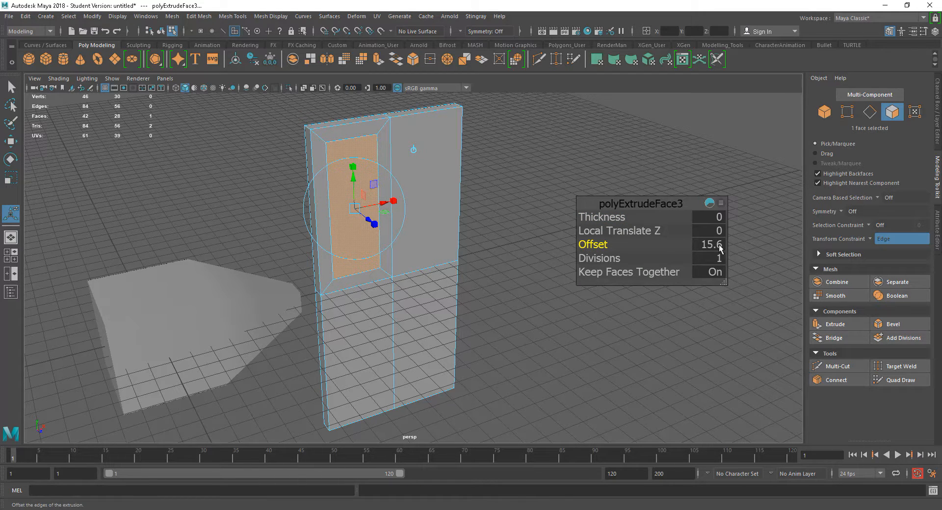
- Extrude the slab's upper-right front face with an offset of 15.6, and select the lower-left face
left_click(447, 258)
key("ctrl+e")
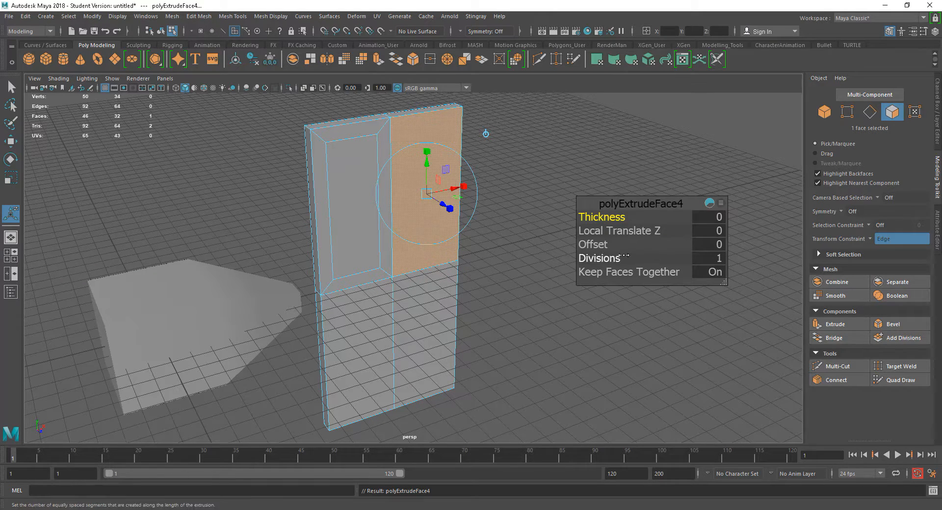
left_click(710, 244)
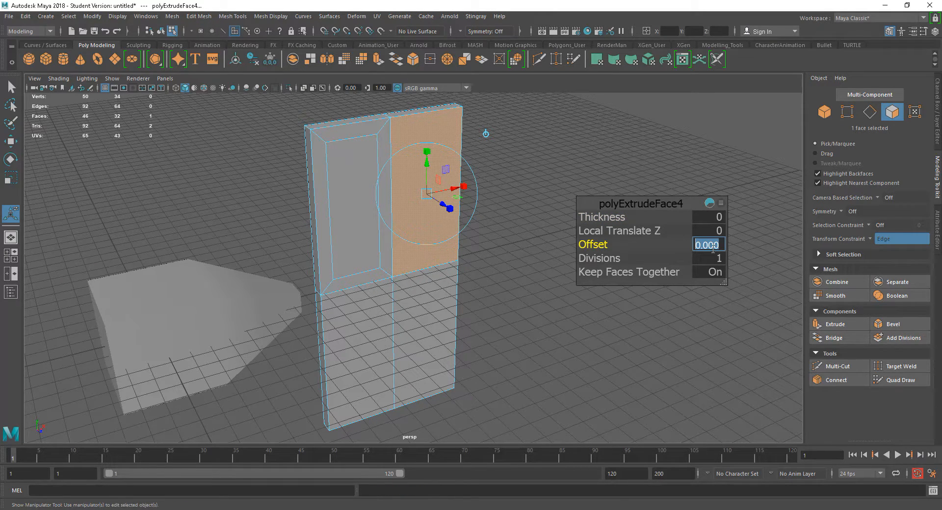
type("15.6")
key("Return")
left_click(379, 340)
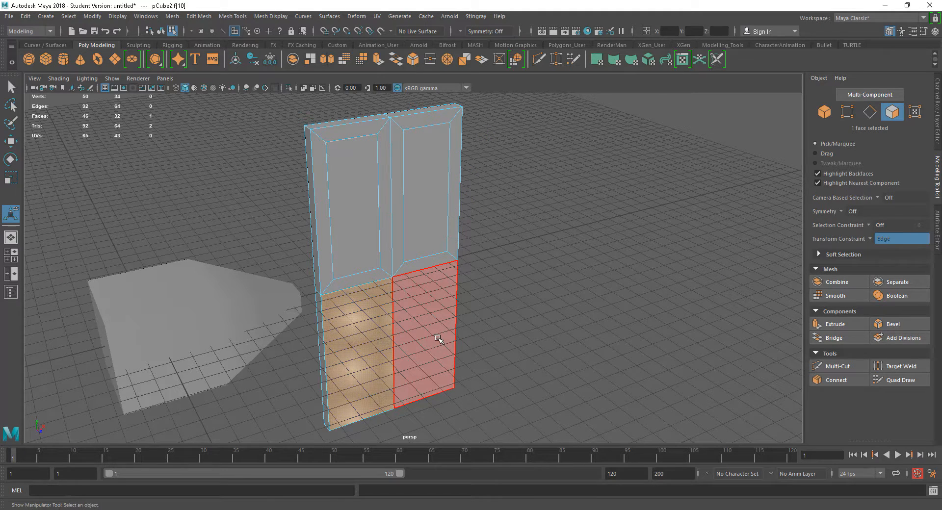
- Undo the individual face extrusions, going back to the four-face extrusion with no offset
key("ctrl+z")
key("ctrl+z")
key("ctrl+z")
key("ctrl+z")
key("ctrl+z")
key("ctrl+z")
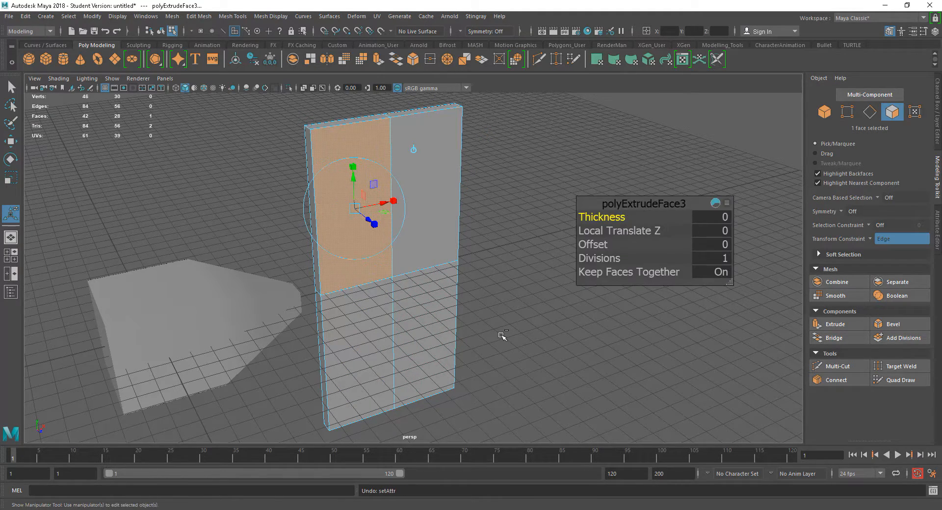
key("ctrl+z")
left_click_drag(481, 303, 499, 308, "alt")
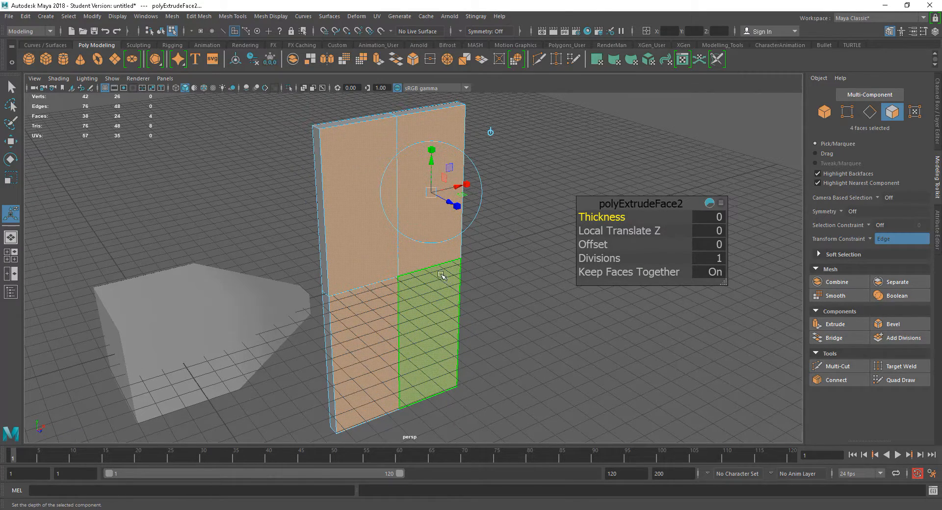
- Try scaling the four extruded faces inward to about 0.796, and undo the scaling and the extrusion
key("r")
left_click_drag(401, 279, 362, 294)
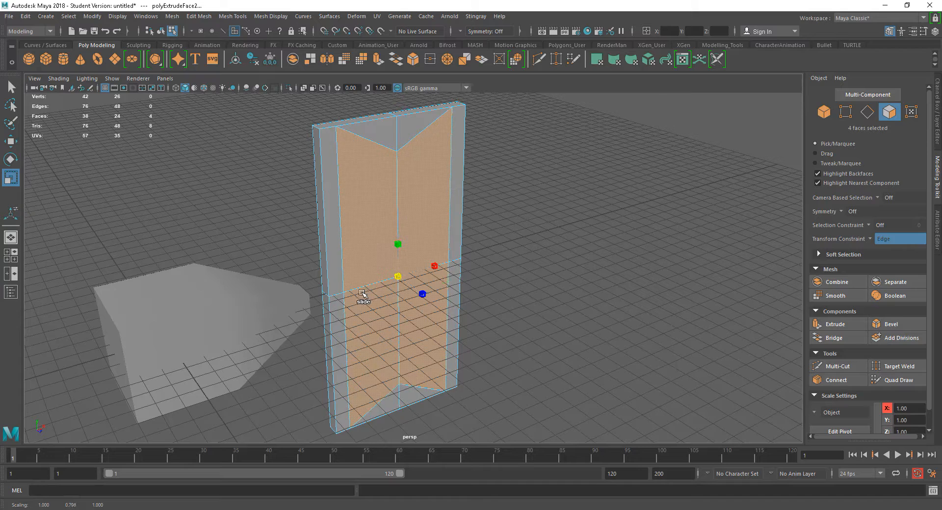
key("ctrl+z")
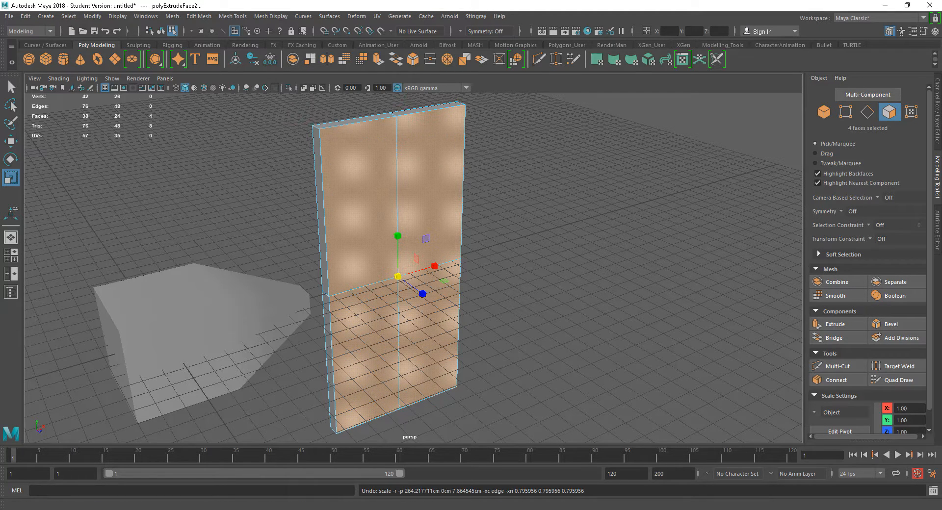
key("ctrl+z")
key("ctrl+z")
key("ctrl+z")
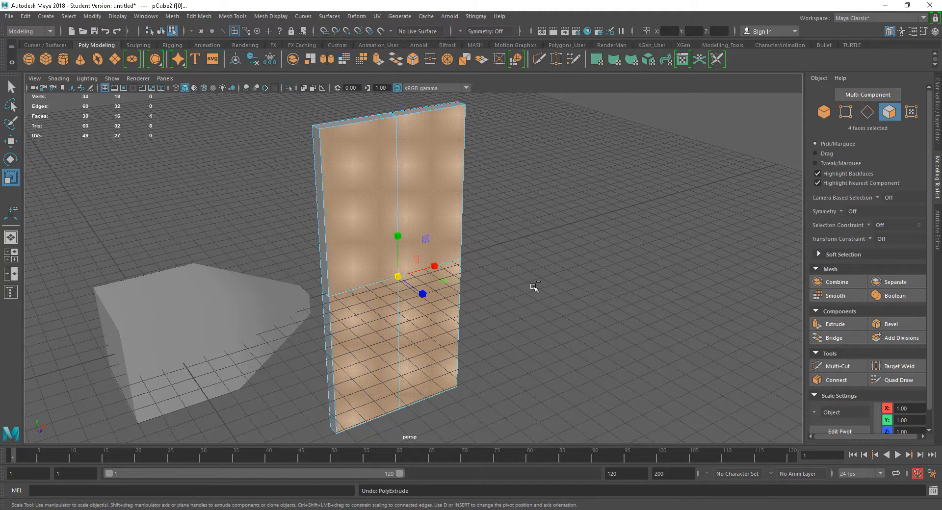
- Reselect the slab's four front faces and extrude them with an offset of about 15.5
left_click(445, 248)
left_click(434, 314, "shift")
left_click(376, 326, "shift")
left_click(374, 265, "shift")
left_click_drag(497, 306, 498, 298, "alt")
key("w")
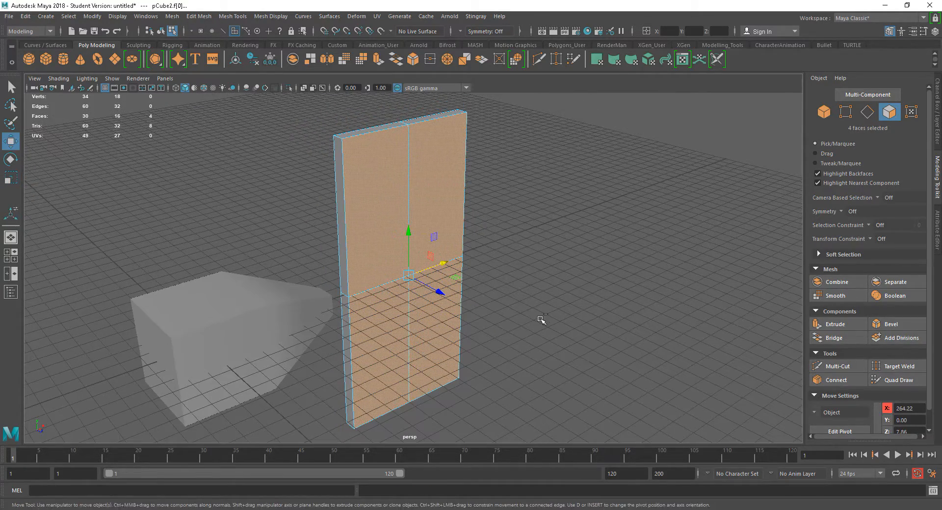
key("ctrl+e")
left_click(594, 245)
left_click_drag(599, 247, 671, 252)
left_click_drag(559, 375, 456, 336, "alt")
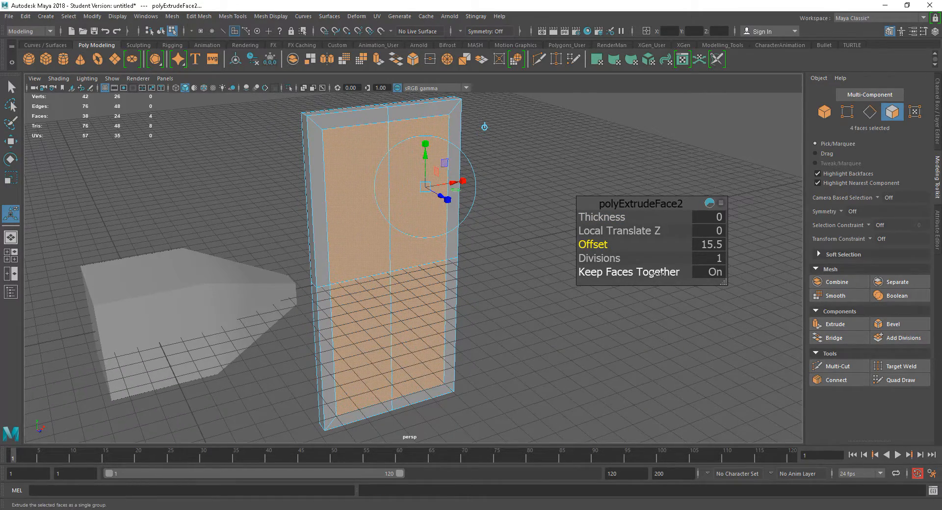
- Turn off Keep Faces Together for the offset extrusion to make four separate door panels
left_click(657, 274)
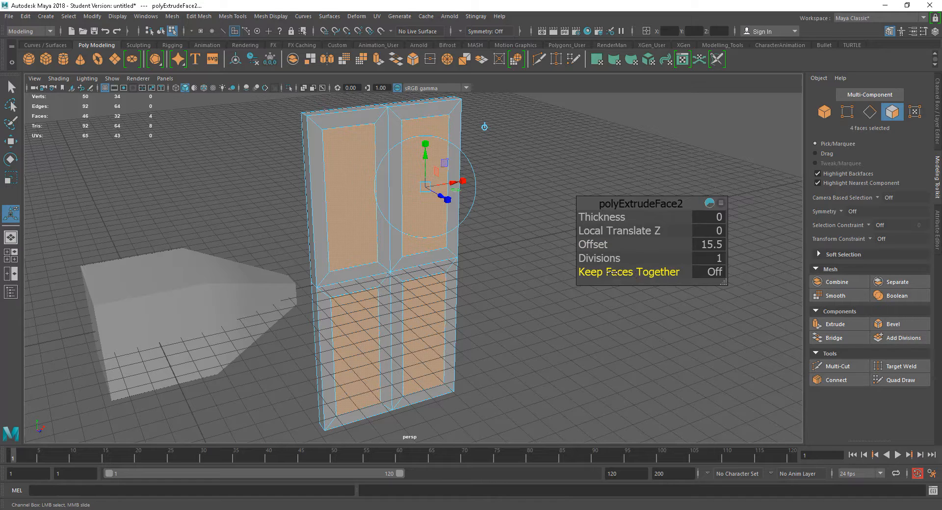
left_click_drag(588, 314, 522, 353, "alt")
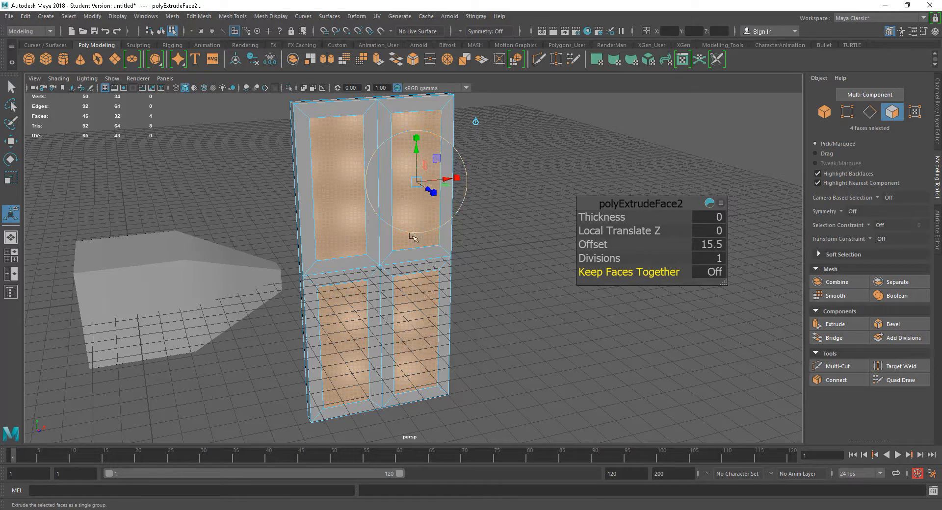
left_click_drag(504, 295, 477, 300, "alt")
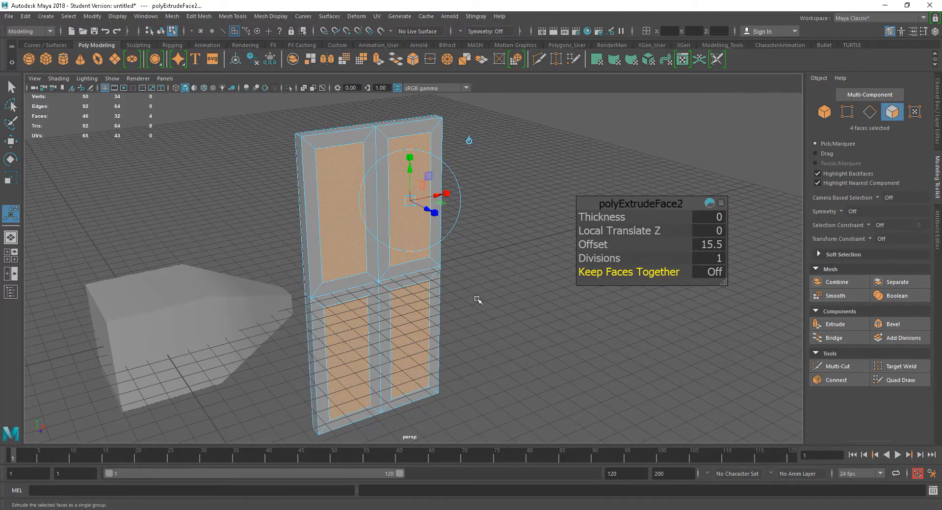
- Try a thickness of about -5.5 on the four panel faces, and undo it
left_click_drag(459, 324, 466, 314, "alt")
right_click_drag(466, 313, 507, 331, "alt")
middle_click_drag(501, 329, 538, 347, "alt")
left_click(607, 218)
middle_click_drag(606, 218, 576, 226)
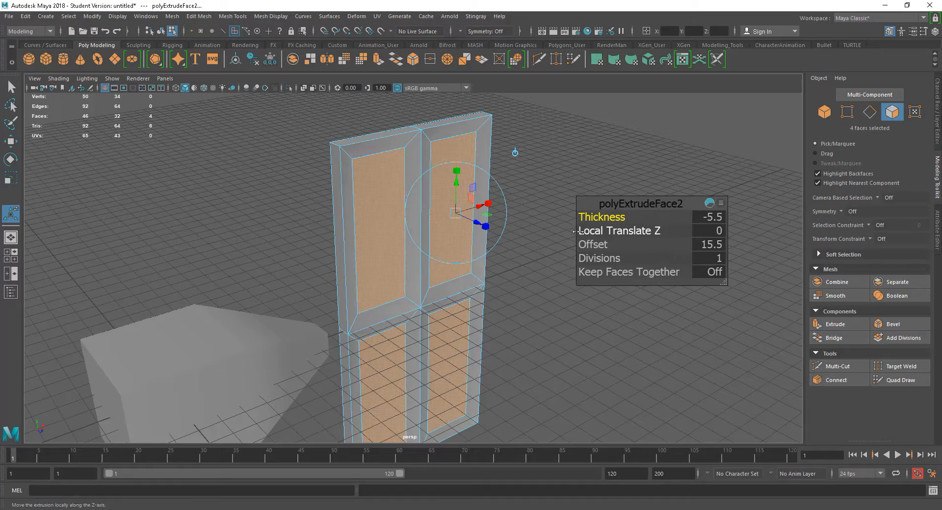
key("ctrl+z")
right_click_drag(587, 388, 520, 340, "alt")
middle_click_drag(540, 342, 519, 318, "alt")
right_click_drag(520, 318, 531, 325, "alt")
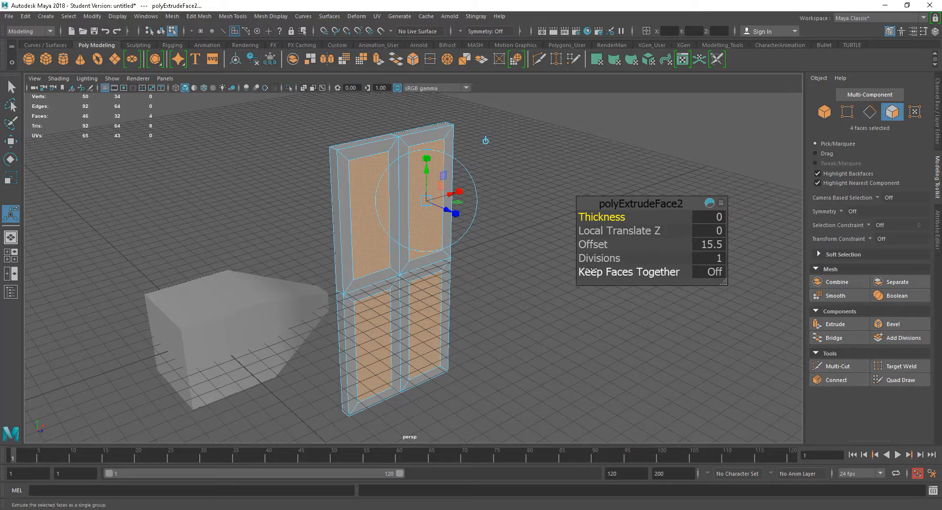
- Extrude the four panel faces again with a thickness of -4.3, an offset of 3.3 and Keep Faces Together off
left_click_drag(496, 311, 513, 318, "alt")
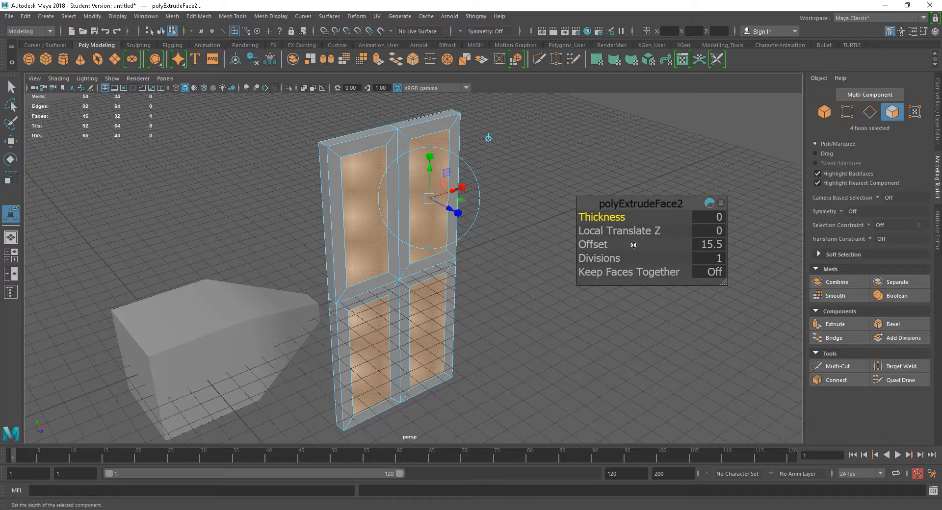
key("ctrl+e")
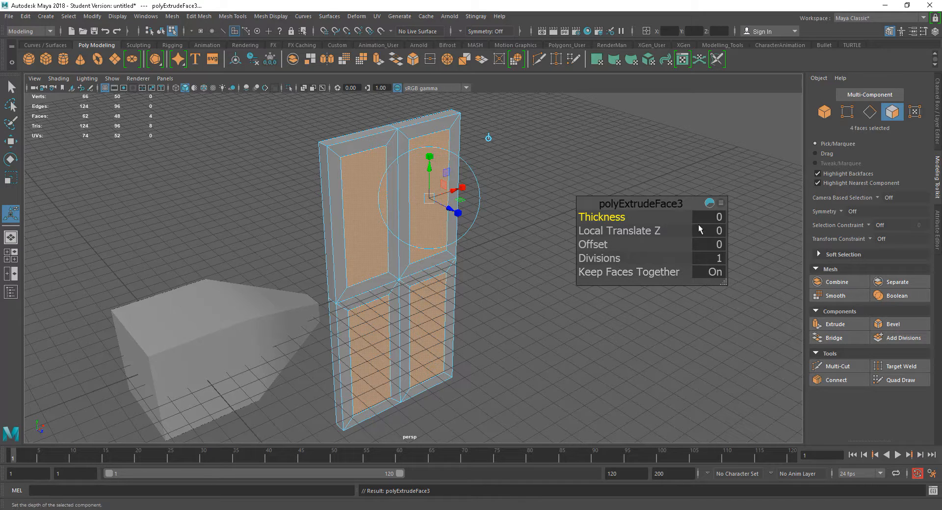
left_click_drag(608, 218, 600, 246)
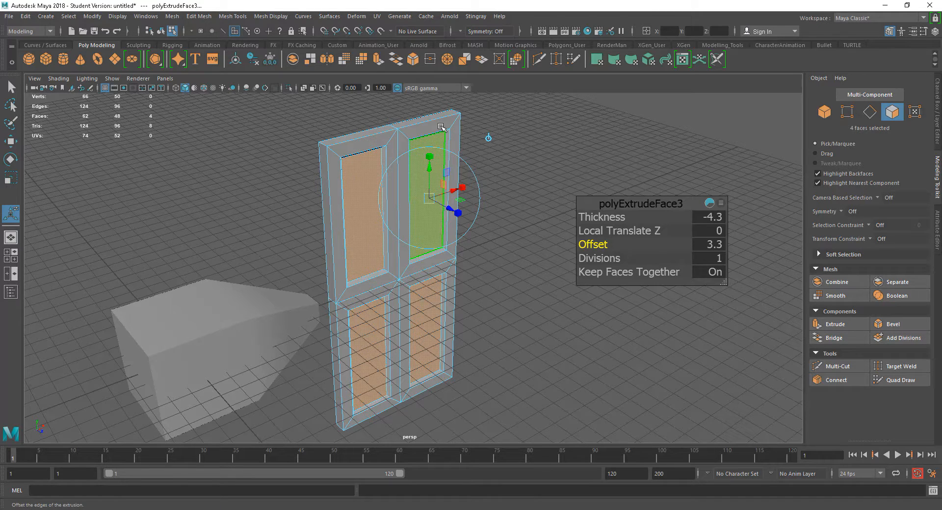
left_click(657, 274)
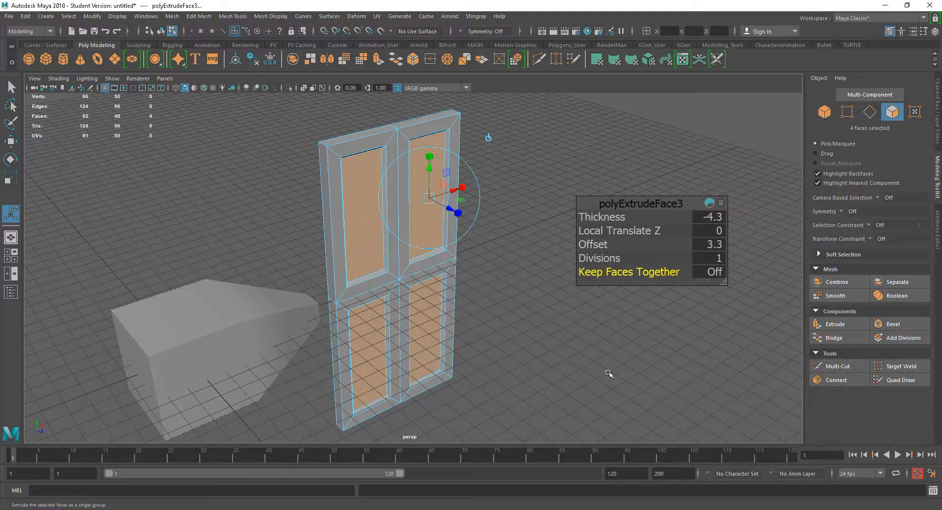
- Return the door slab to object mode and delete it
key("w")
right_click_drag(412, 245, 461, 224)
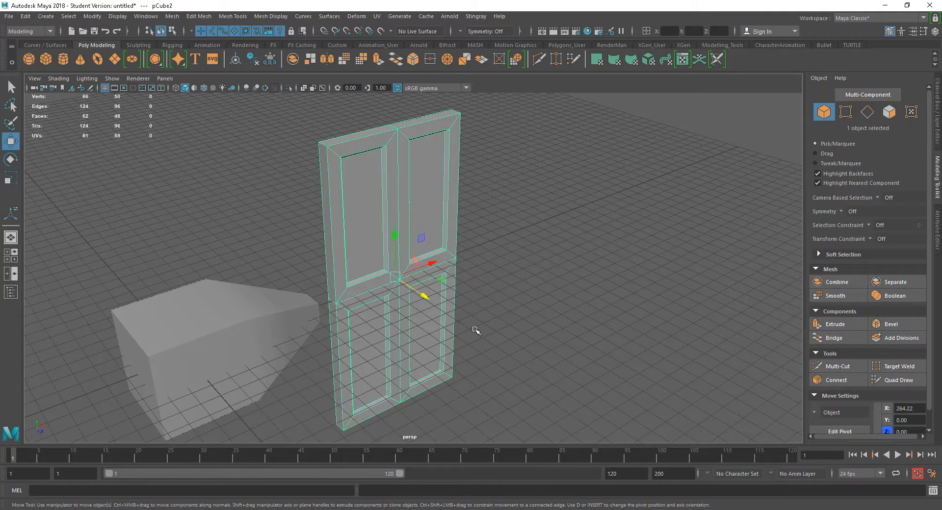
key("Delete")
left_click_drag(471, 335, 395, 328, "alt")
middle_click_drag(396, 328, 583, 327, "alt")
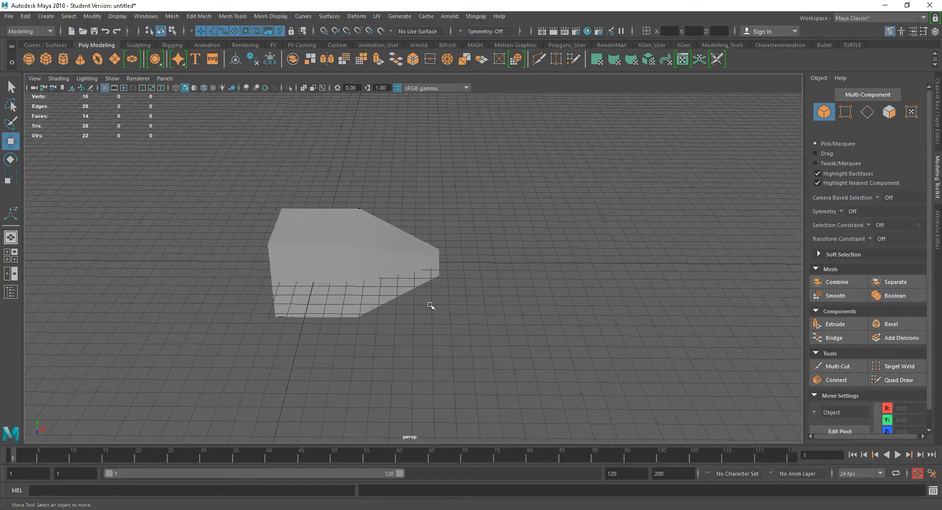
- Select the tapered block's flat end face and start extruding it
left_click(324, 266)
left_click_drag(348, 281, 394, 305, "alt")
middle_click_drag(394, 305, 499, 295, "alt")
right_click_drag(499, 295, 550, 345, "alt")
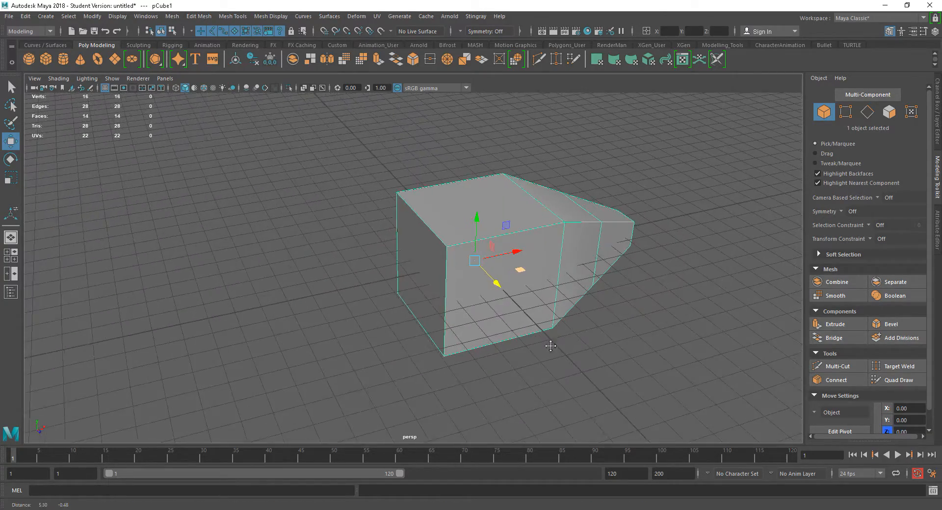
middle_click_drag(551, 345, 494, 343, "alt")
right_click_drag(363, 238, 363, 289)
left_click(362, 284)
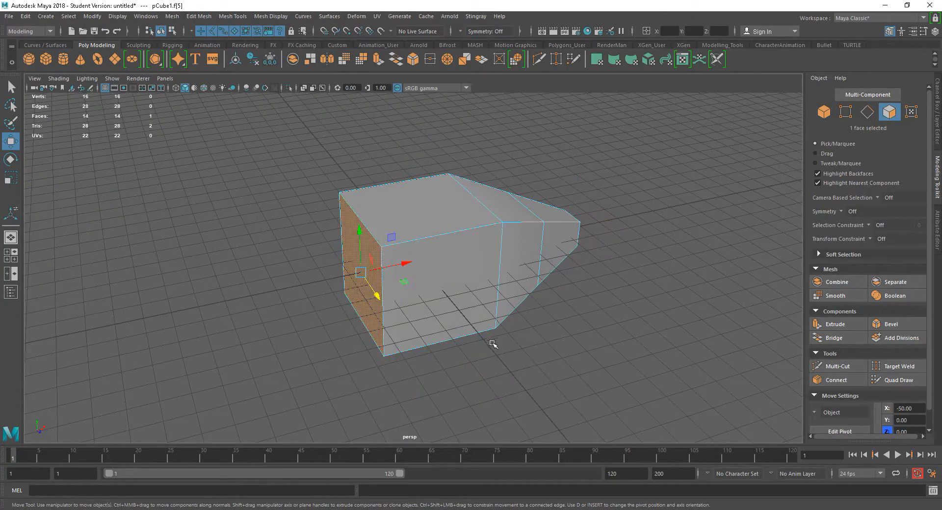
right_click_drag(491, 343, 517, 365, "alt")
left_click_drag(517, 366, 522, 365, "alt")
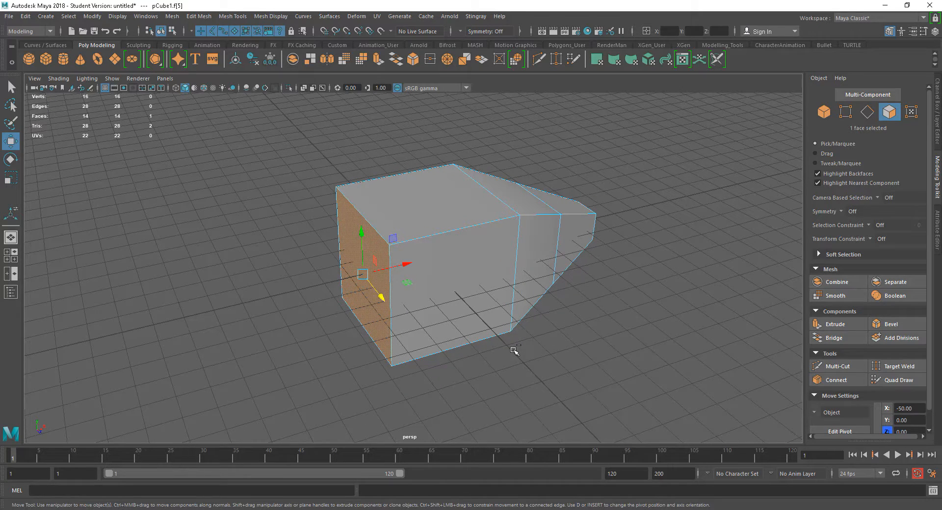
key("ctrl+e")
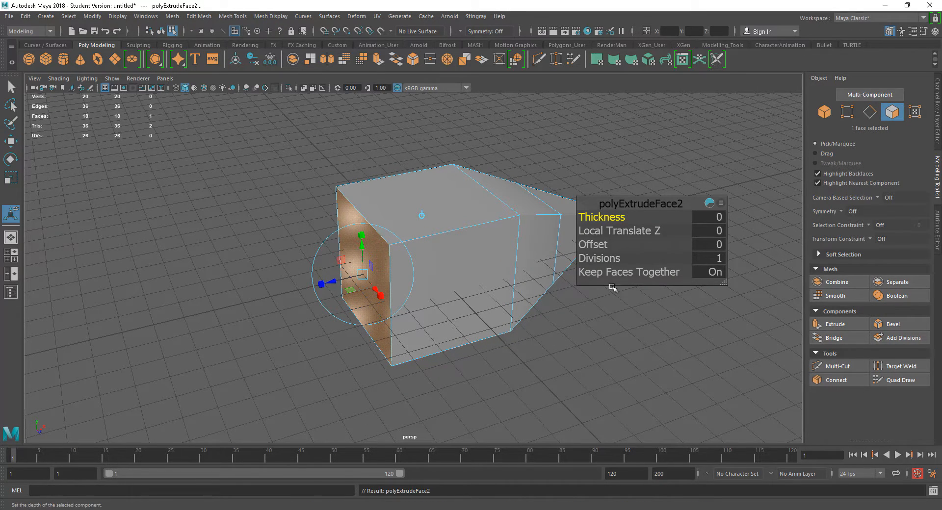
- Pull the extruded end face straight outward to a Local Translate Z of 70.79
right_click_drag(498, 328, 516, 356, "alt")
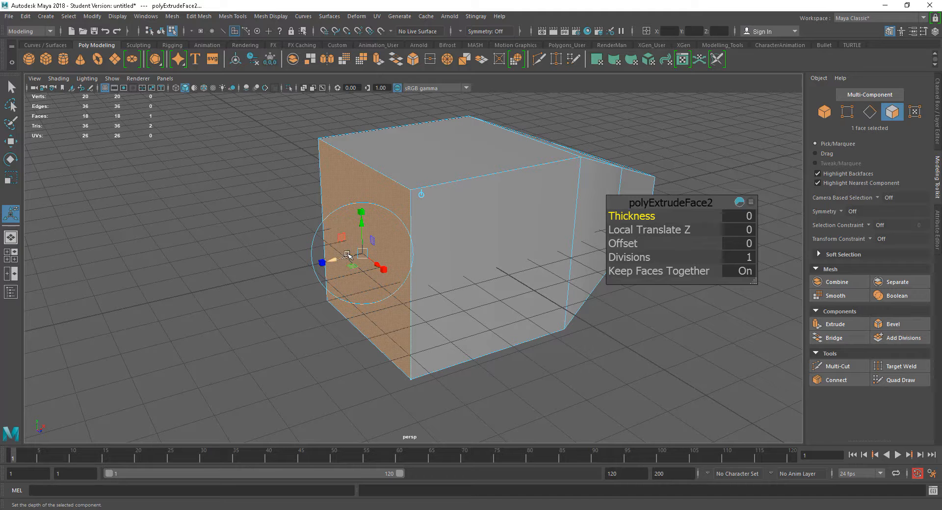
left_click_drag(348, 255, 341, 277, "alt")
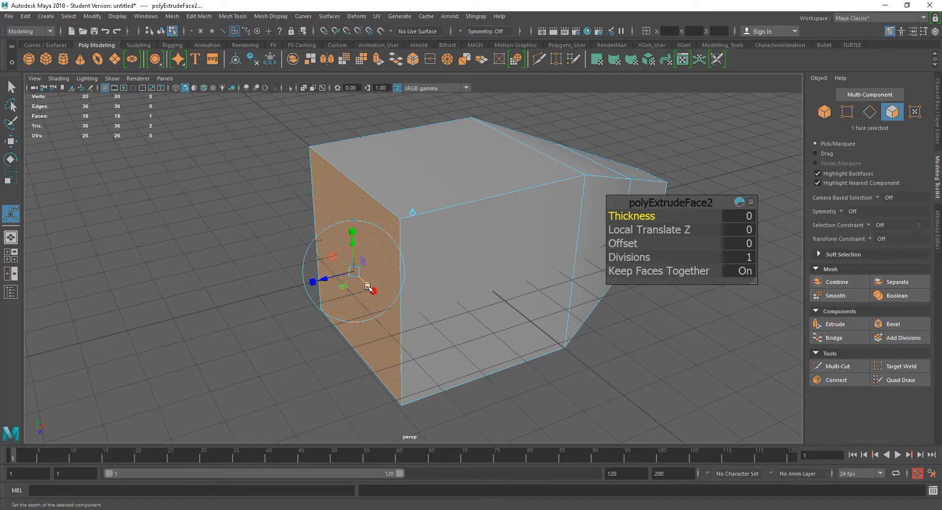
left_click_drag(440, 319, 410, 321, "alt")
left_click_drag(357, 308, 376, 311, "alt")
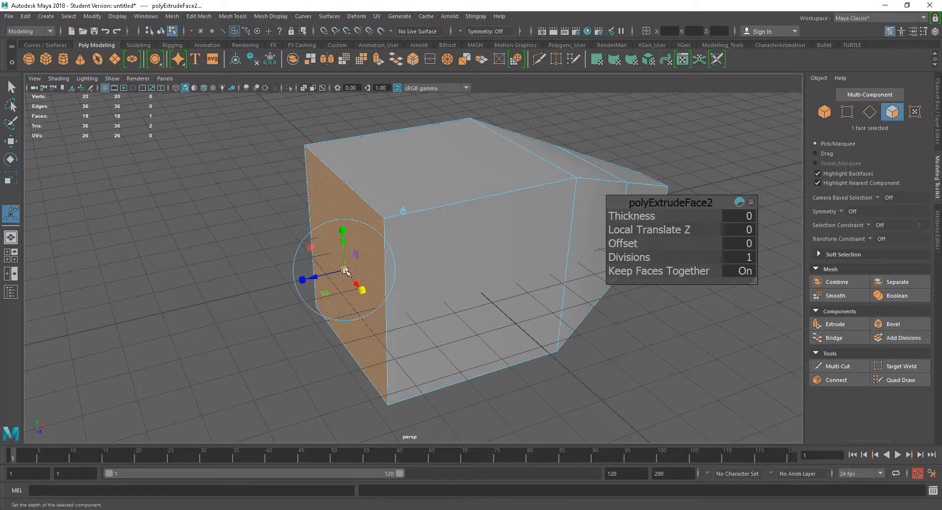
left_click(295, 262)
left_click(323, 275)
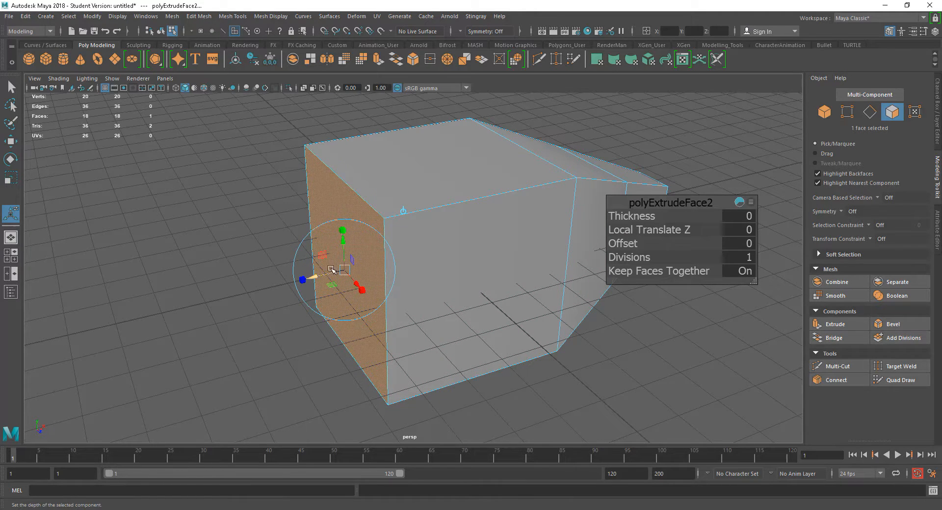
left_click_drag(324, 275, 175, 308)
scroll(479, 330, "down", 3)
left_click_drag(443, 320, 452, 325, "alt")
middle_click_drag(437, 318, 468, 314, "alt")
scroll(475, 327, "up", 1)
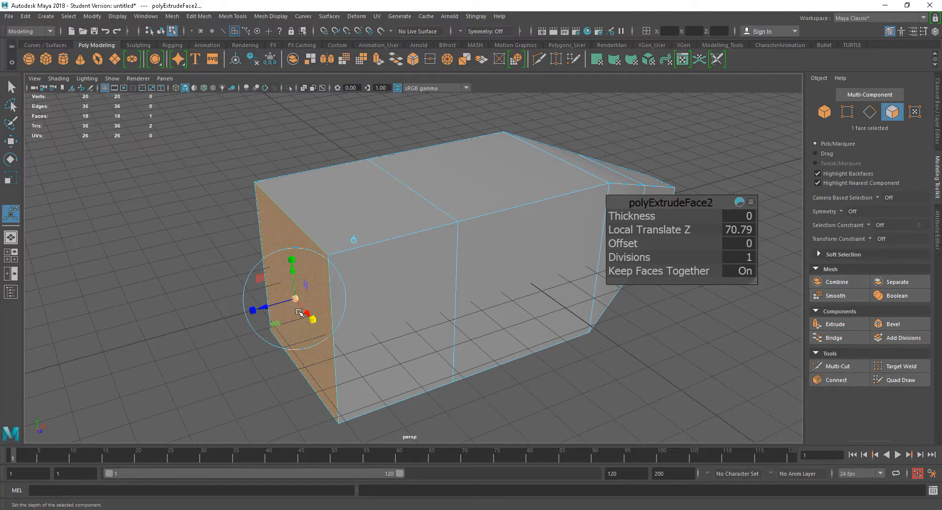
- Scale the extruded end face down uniformly, then shrink its height and width a little more
left_click_drag(296, 300, 418, 333)
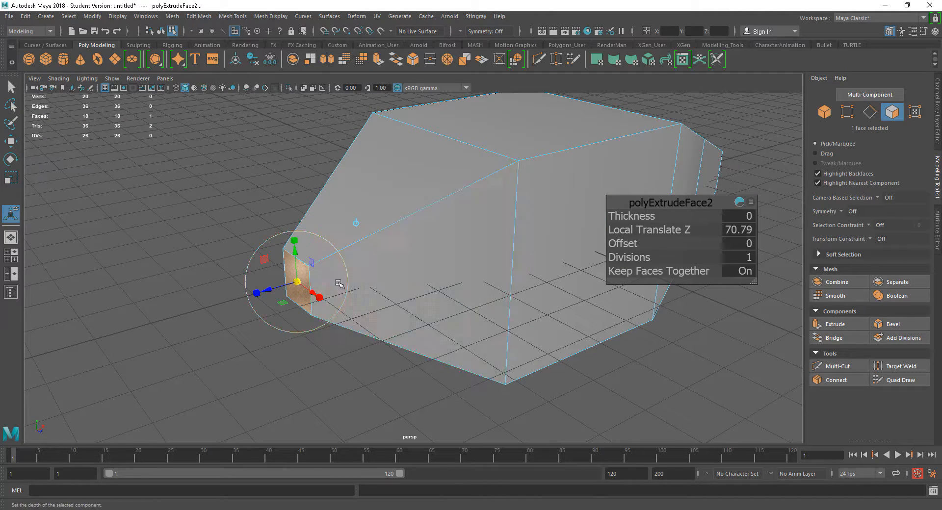
left_click_drag(293, 242, 294, 267)
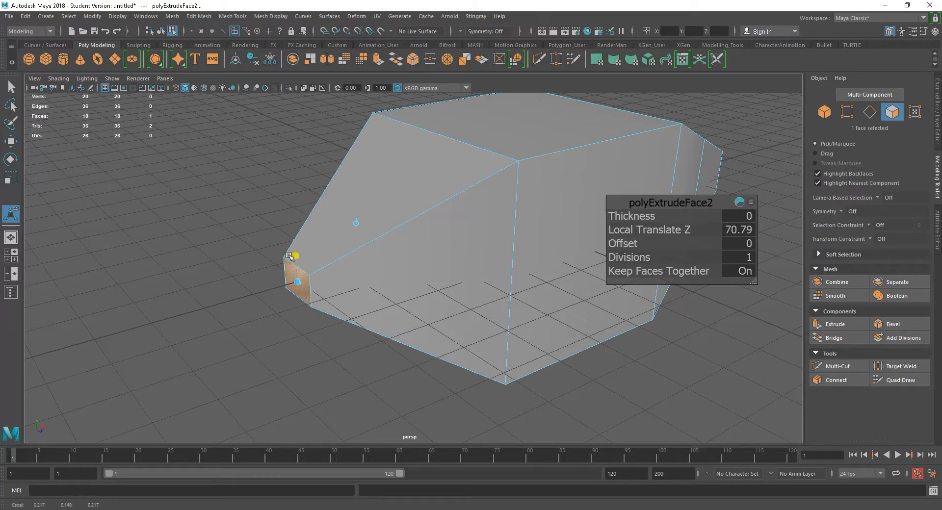
left_click_drag(318, 298, 303, 287)
mouse_move(561, 321)
left_mouse_down("alt")
mouse_move(573, 326)
mouse_move(481, 319)
mouse_move(549, 324)
left_mouse_up("alt")
middle_click_drag(545, 324, 518, 313, "alt")
- Set the extrusion's divisions to 3 and rotate its end face to tilt it
left_click_drag(631, 257, 640, 257)
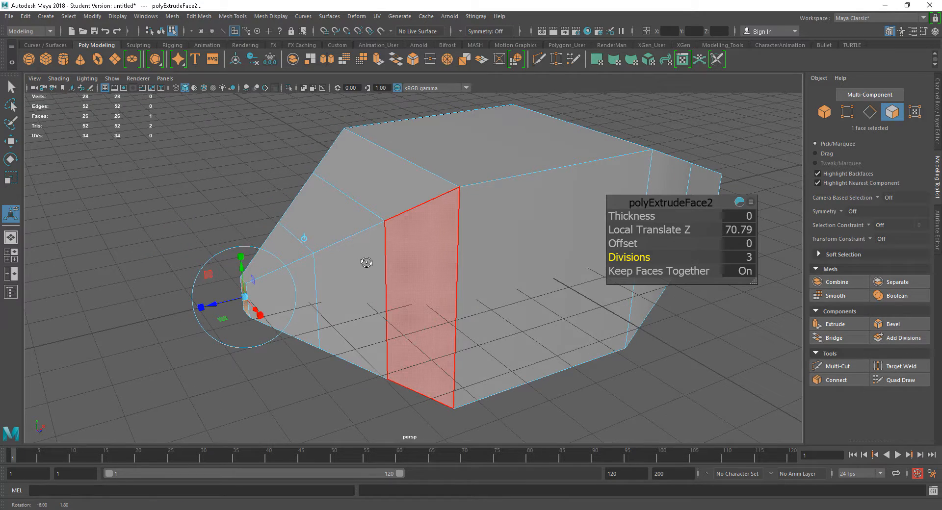
right_click_drag(378, 294, 421, 323, "alt")
left_click(242, 350)
left_click_drag(270, 348, 357, 339, "alt")
left_click_drag(315, 261, 422, 284)
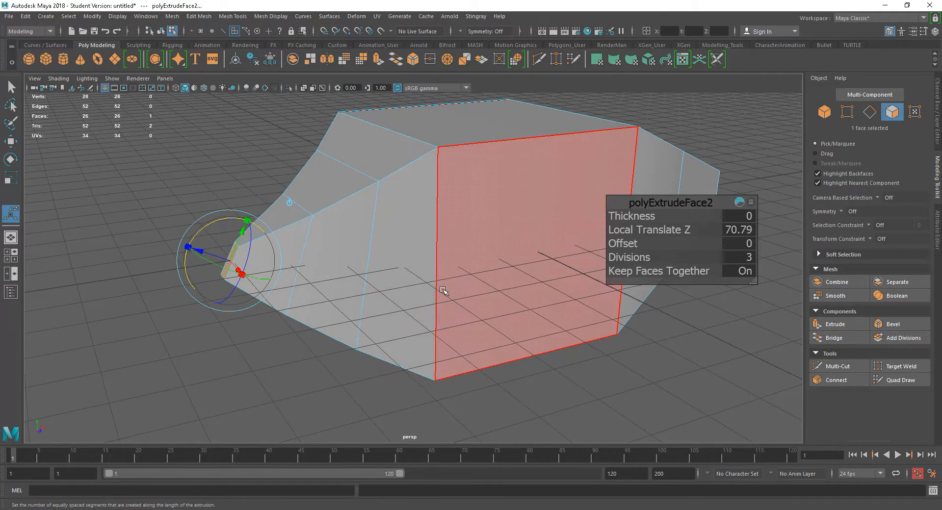
- Extrude the block's large front side face without moving it, leave the tool and deselect the face
key("w")
left_click_drag(551, 330, 435, 271, "alt")
left_click(431, 267)
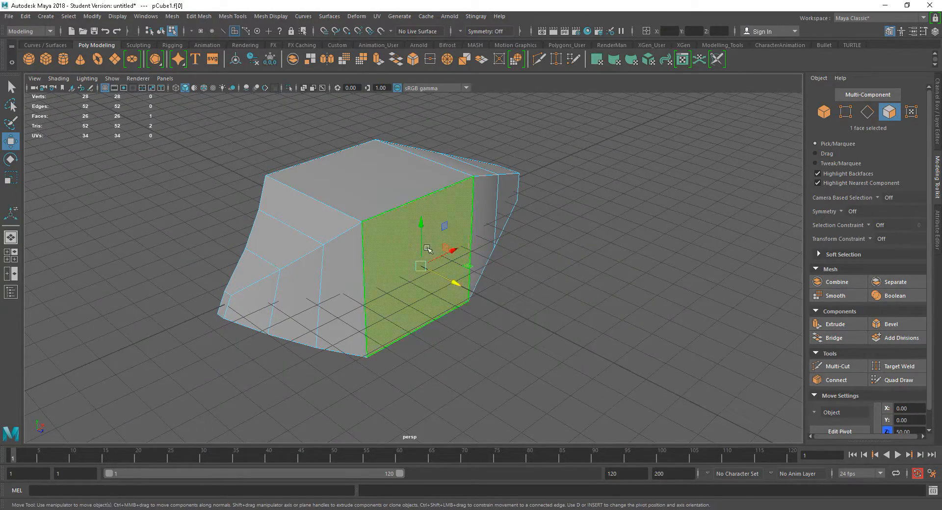
key("ctrl+e")
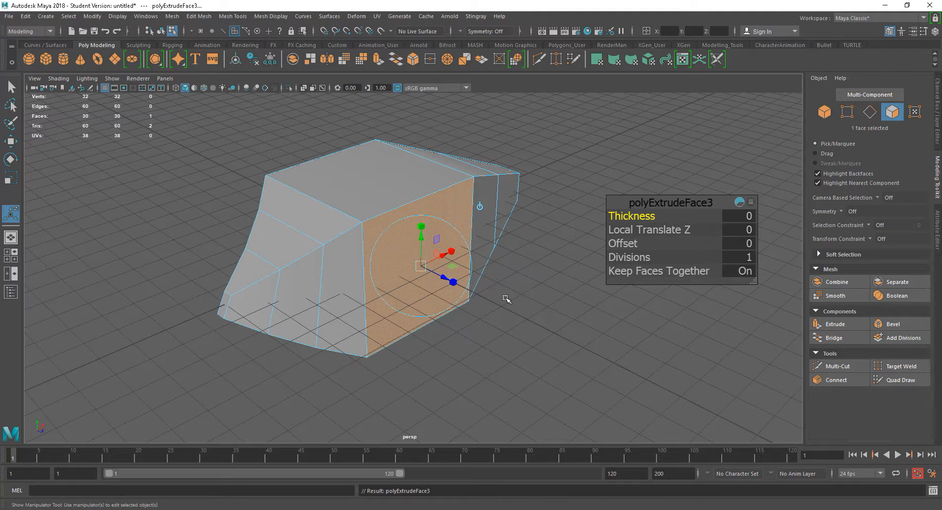
key("w")
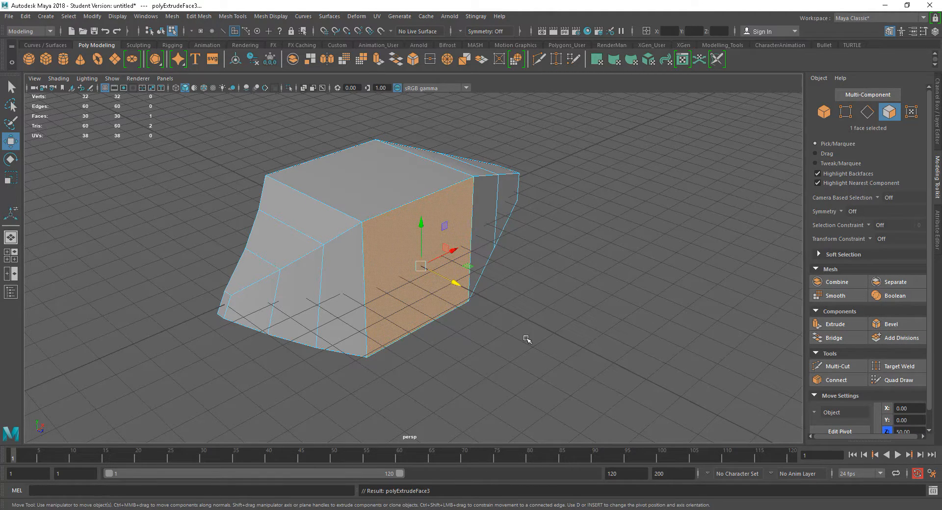
left_click(539, 343)
left_click_drag(572, 347, 558, 341, "alt")
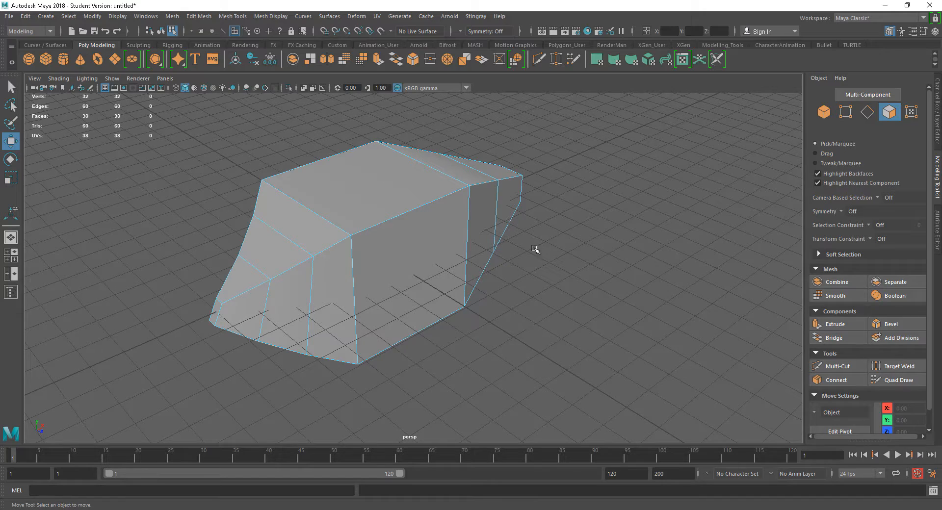
- Check the Poly Count entry among the Heads Up Display options
scroll(561, 275, "up", 6)
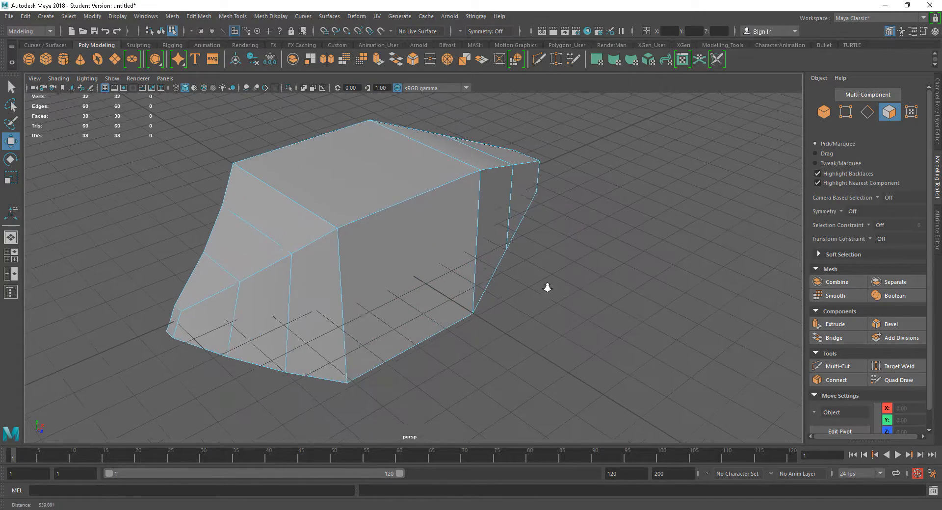
scroll(540, 304, "up", 3)
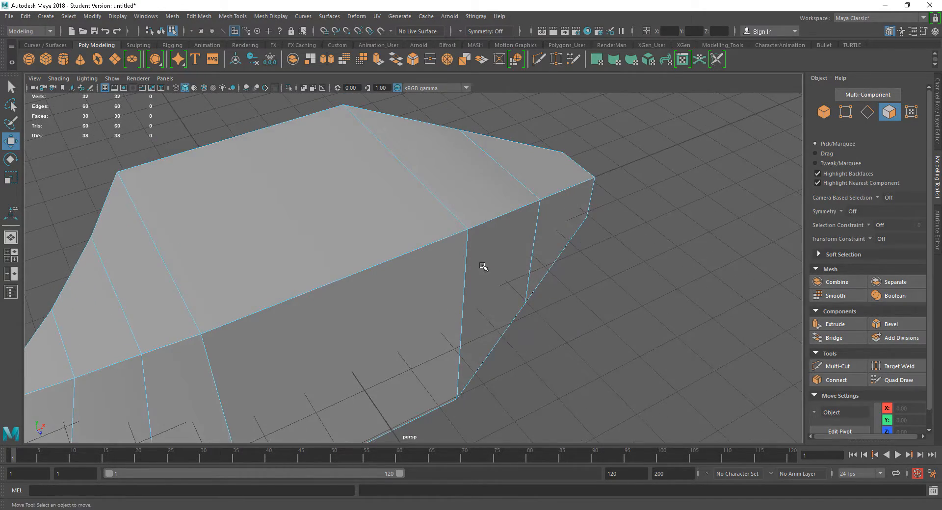
middle_click_drag(279, 219, 288, 243, "alt")
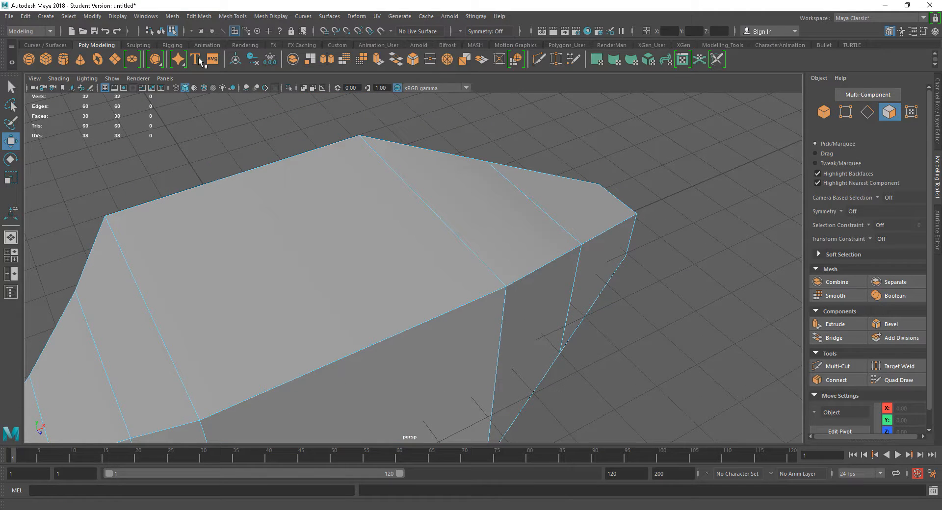
left_click(114, 17)
mouse_move(152, 51)
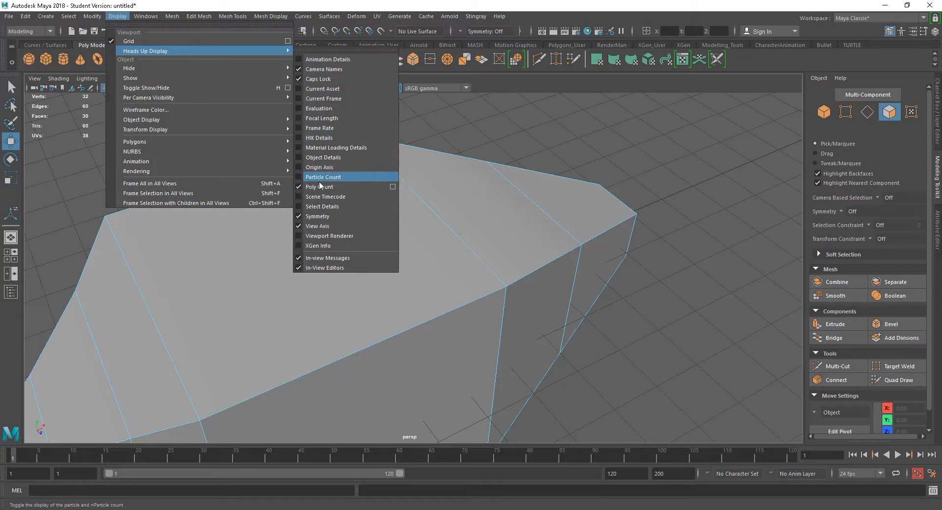
left_click(469, 110)
- Select corner vertices of the front and back faces in turn to compare their selected vertex counts
left_click_drag(469, 250, 466, 237, "alt")
right_click_drag(466, 236, 419, 234)
left_click_drag(493, 222, 516, 243)
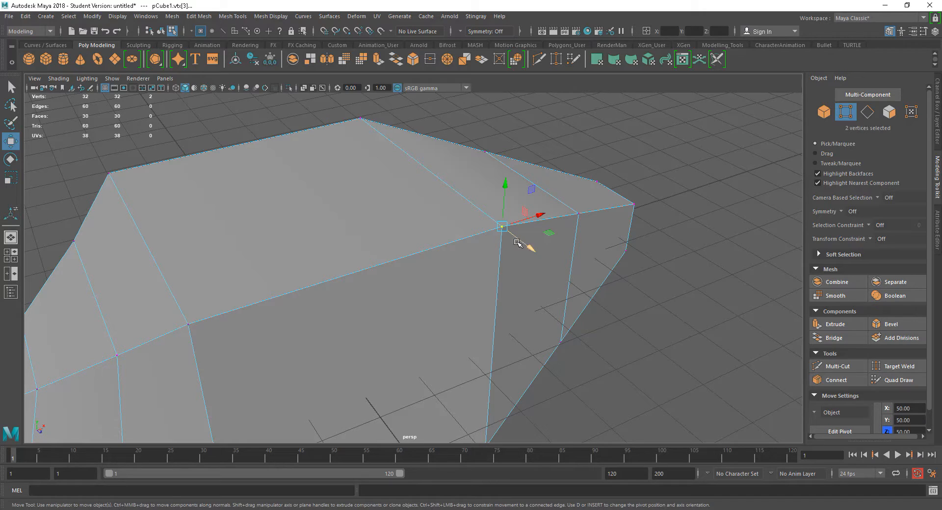
left_click_drag(562, 282, 524, 246, "alt")
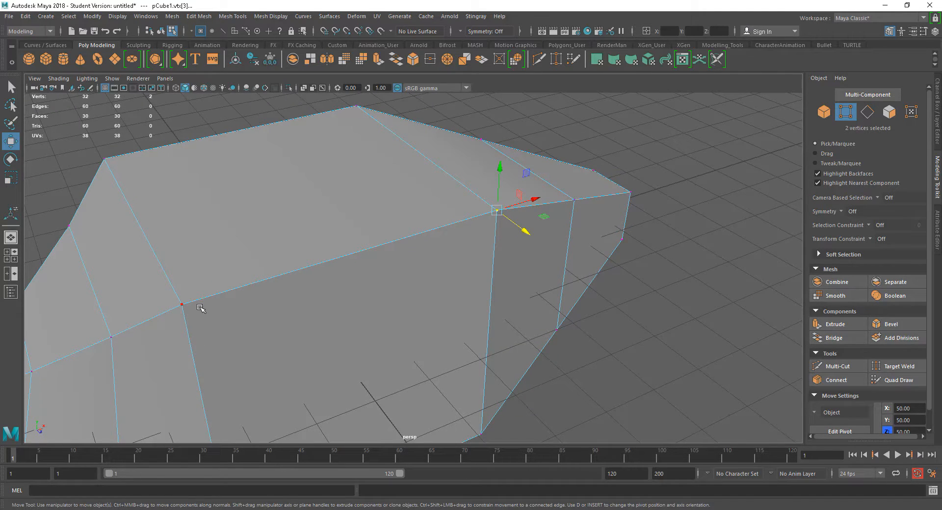
left_click(172, 311)
left_click(352, 104)
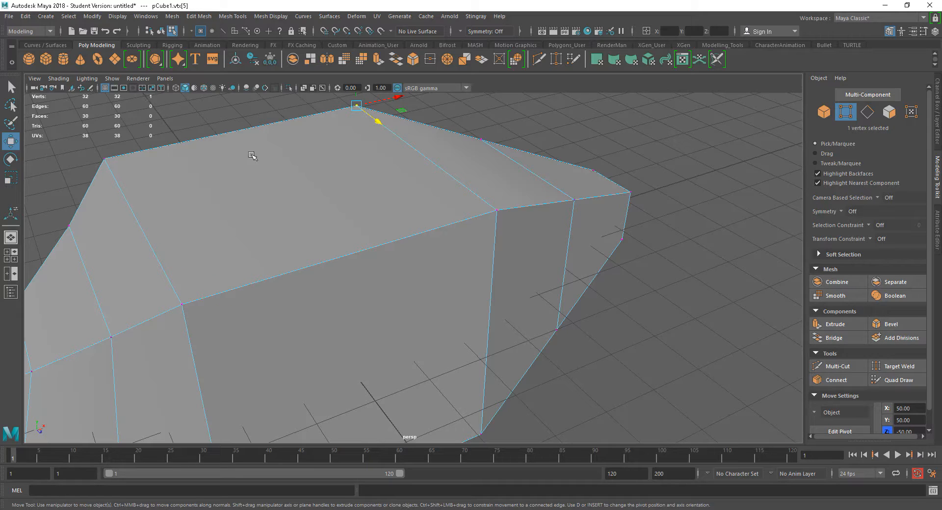
left_click_drag(483, 204, 517, 223)
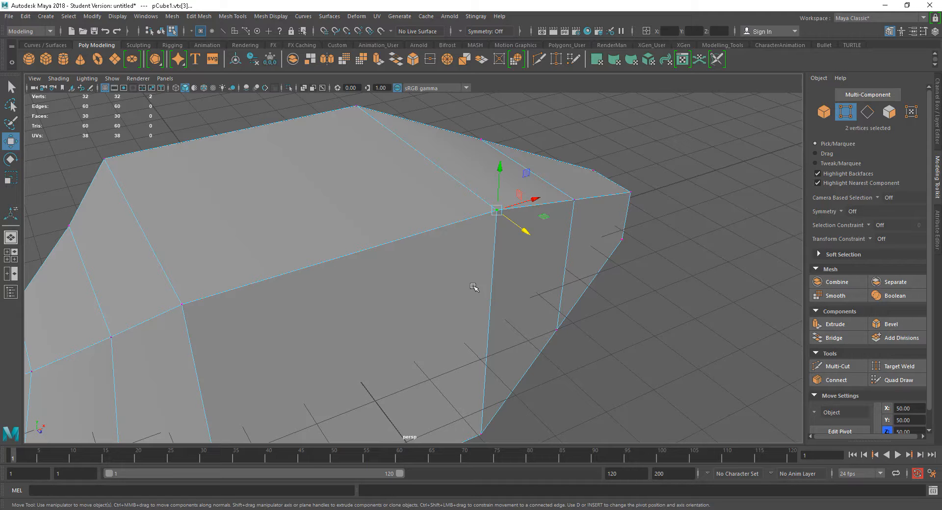
right_click_drag(502, 336, 428, 296, "alt")
left_click_drag(429, 296, 389, 269, "alt")
- Select a single vertex at the front face's upper corner, move it down to about Y 18.59, and undo the move
right_click_drag(389, 240, 390, 269)
right_click_drag(491, 180, 450, 175)
left_click(477, 178)
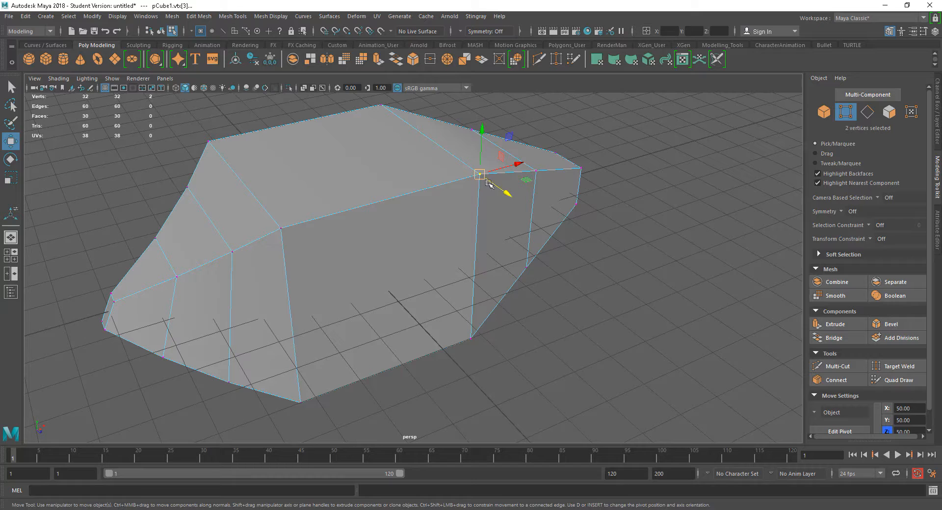
left_click(653, 245)
left_click(485, 176)
left_click_drag(482, 156, 509, 216)
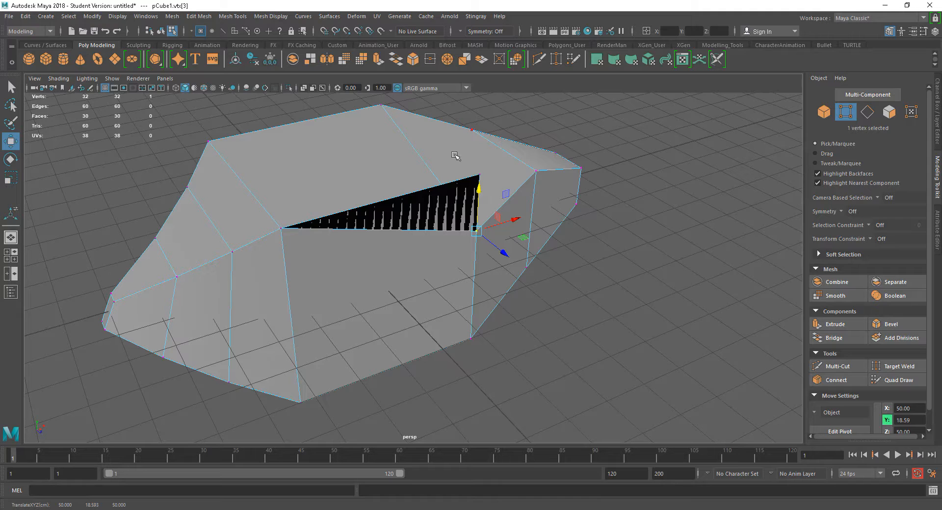
key("ctrl+z")
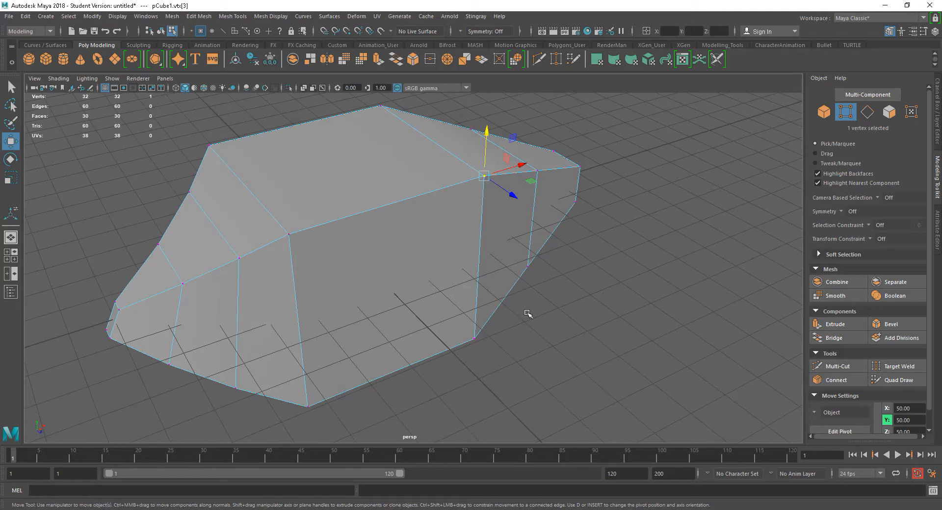
- Move the zero-thickness extruded front face straight outward to about Z 80.12
right_click_drag(522, 237, 524, 270)
left_click(415, 311)
left_click_drag(498, 339, 527, 342, "alt")
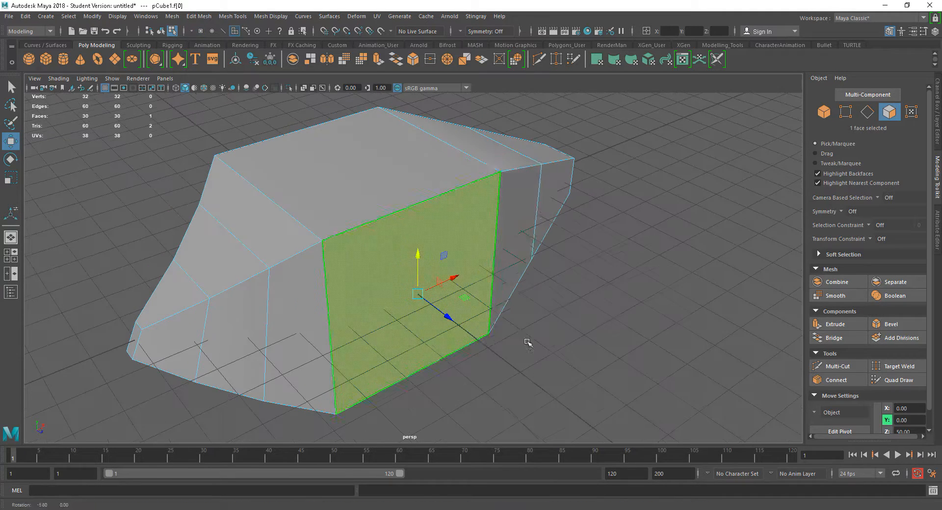
left_click_drag(442, 312, 497, 339)
right_click_drag(673, 359, 568, 295, "alt")
mouse_move(564, 294)
left_mouse_down("alt")
mouse_move(582, 296)
mouse_move(568, 290)
left_mouse_up("alt")
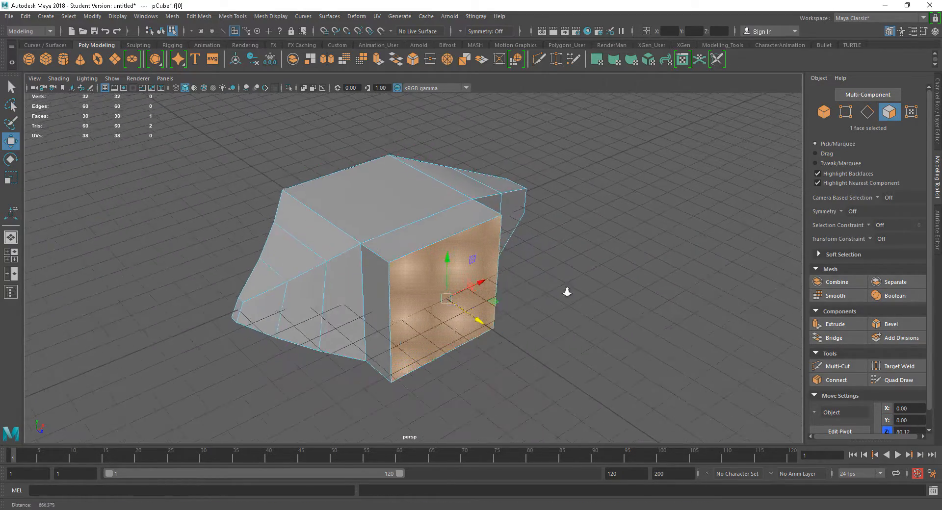
scroll(569, 295, "up", 2)
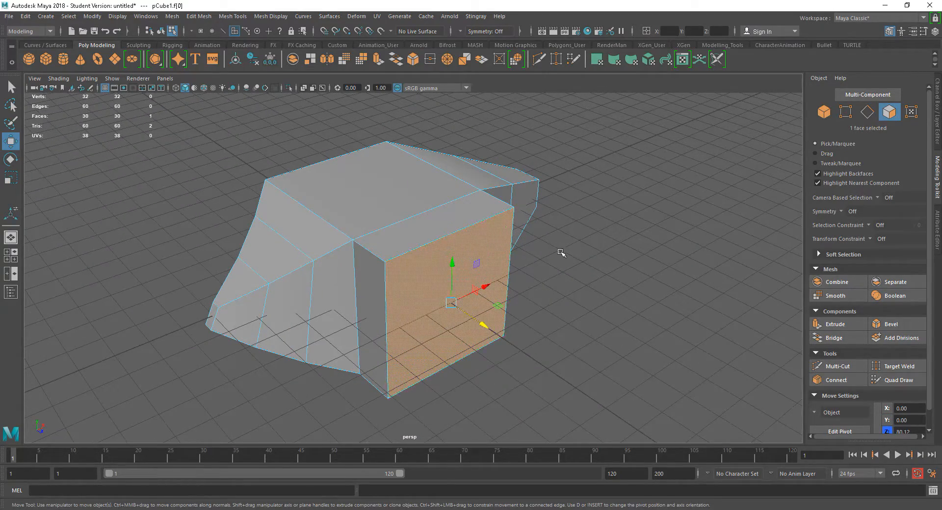
- Move the extruded front face farther outward, scale it down to a small rectangle, and return to object mode
left_click_drag(582, 326, 497, 324, "alt")
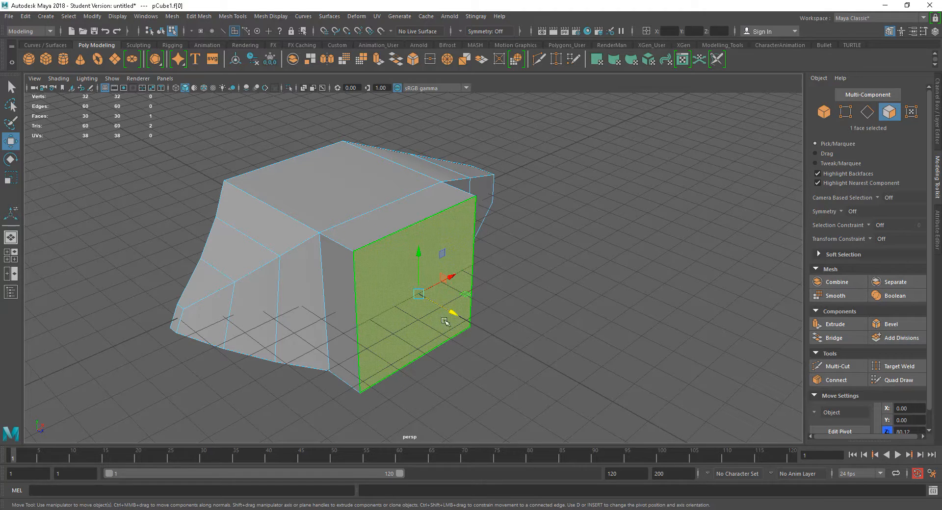
left_click_drag(442, 308, 476, 321)
key("r")
left_click_drag(450, 271, 463, 302)
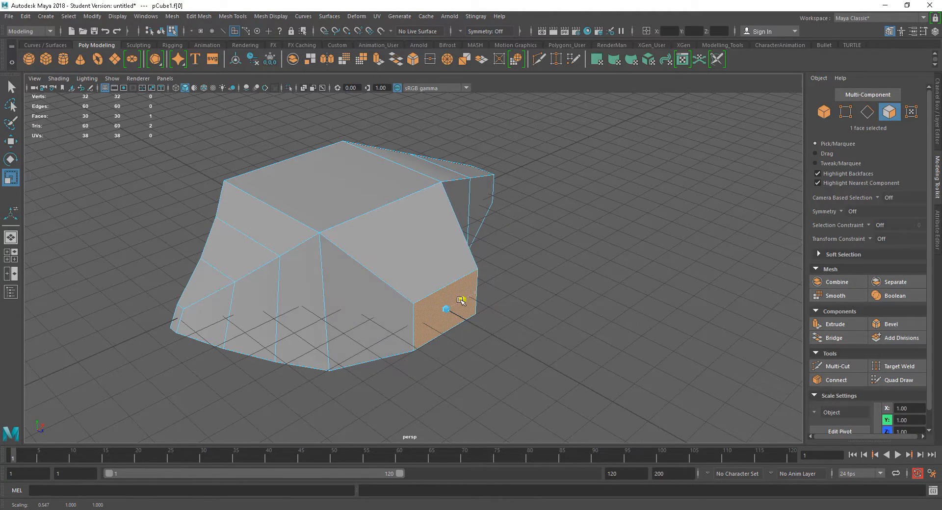
key("e")
left_click_drag(511, 322, 548, 331, "alt")
key("w")
right_click_drag(472, 280, 513, 242)
left_click_drag(513, 242, 529, 361, "alt")
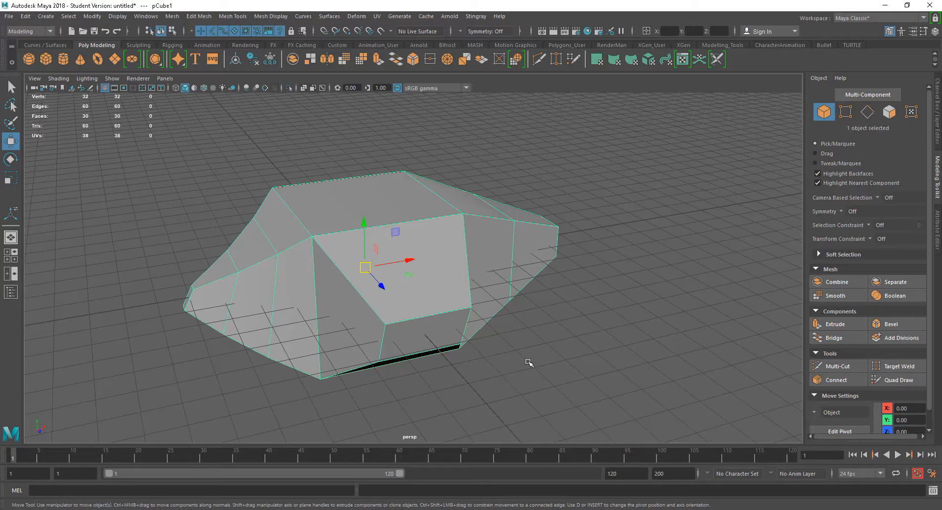
- Undo the scaling and outward moves of the extruded front face so it lies flush with the block again
right_click_drag(500, 238, 548, 224)
left_click(584, 282)
left_click(470, 304)
key("ctrl+z")
key("ctrl+z")
key("ctrl+z")
key("ctrl+z")
key("ctrl+z")
key("ctrl+z")
key("ctrl+z")
key("ctrl+z")
key("ctrl+z")
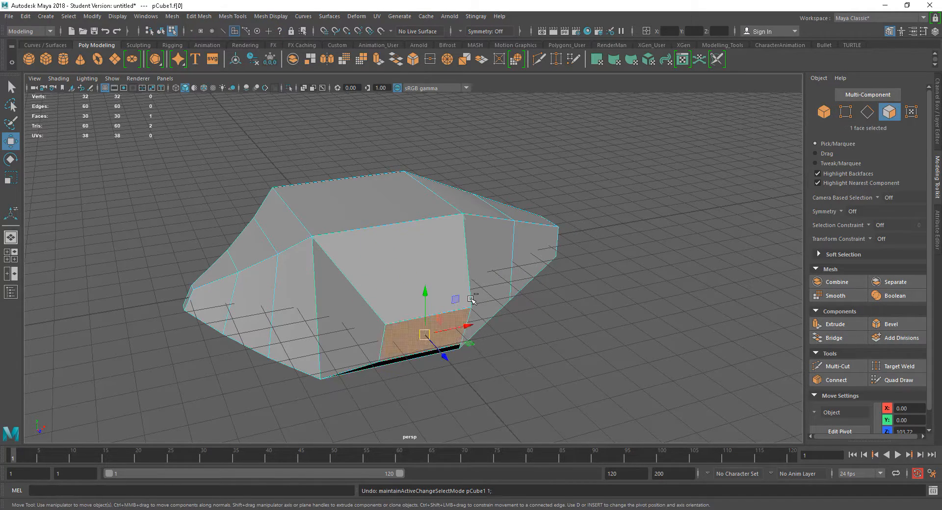
key("ctrl+z")
key("ctrl+z")
key("ctrl+z")
key("ctrl+z")
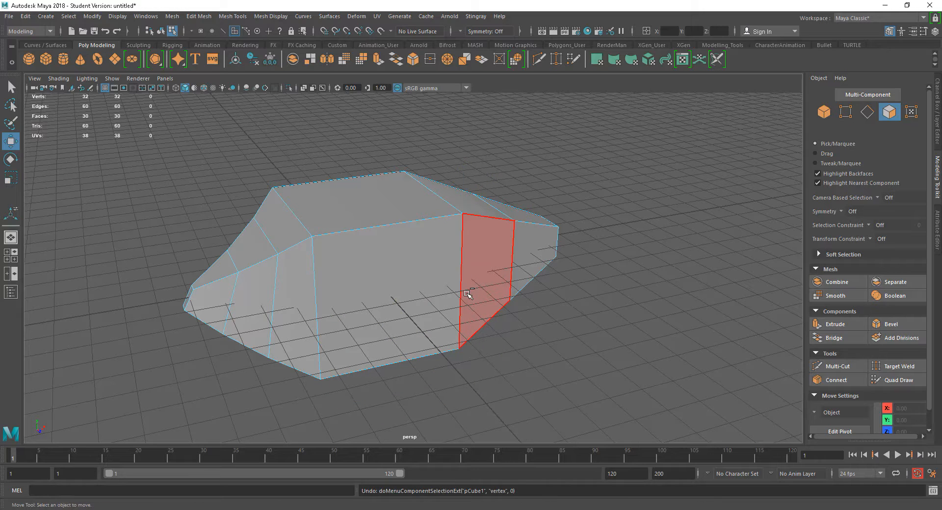
- Undo the remaining front-face extrusions and the whole extrusion on the end opposite the original taper
key("ctrl+z")
key("ctrl+z")
key("ctrl+z")
key("ctrl+z")
key("ctrl+z")
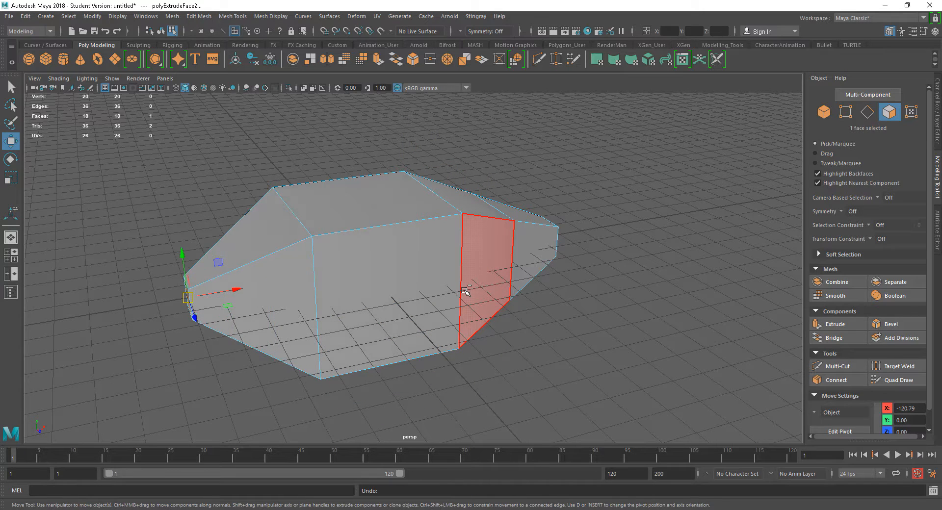
key("ctrl+z")
key("ctrl+z")
key("ctrl+z")
key("ctrl+z")
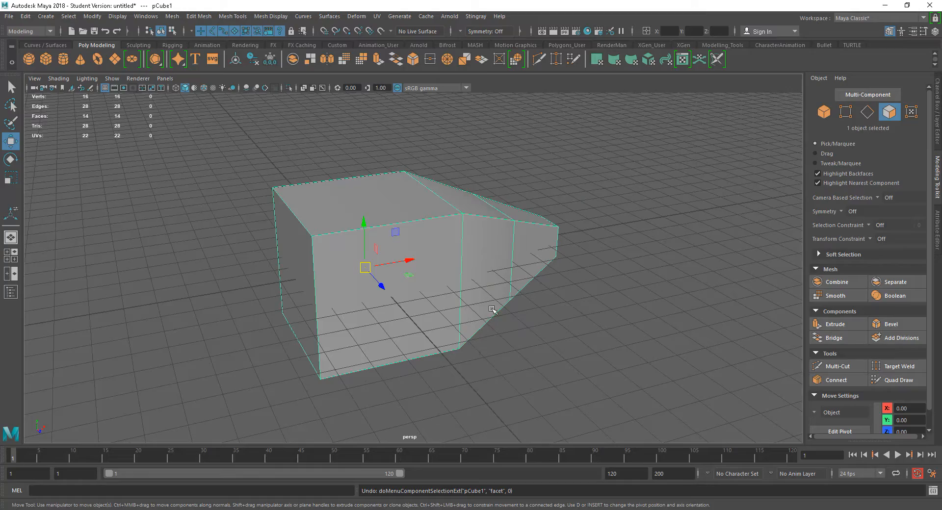
key("ctrl+z")
key("ctrl+z")
key("ctrl+z")
key("ctrl+z")
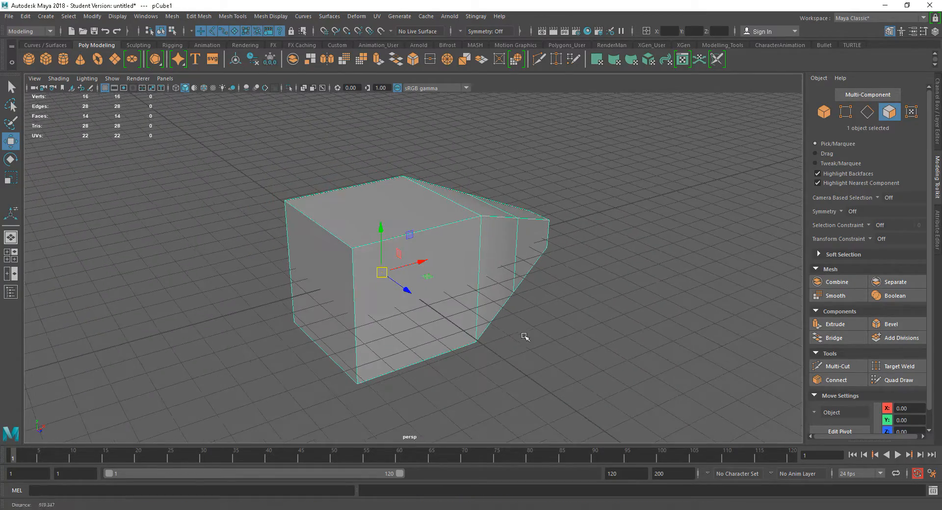
key("ctrl+z")
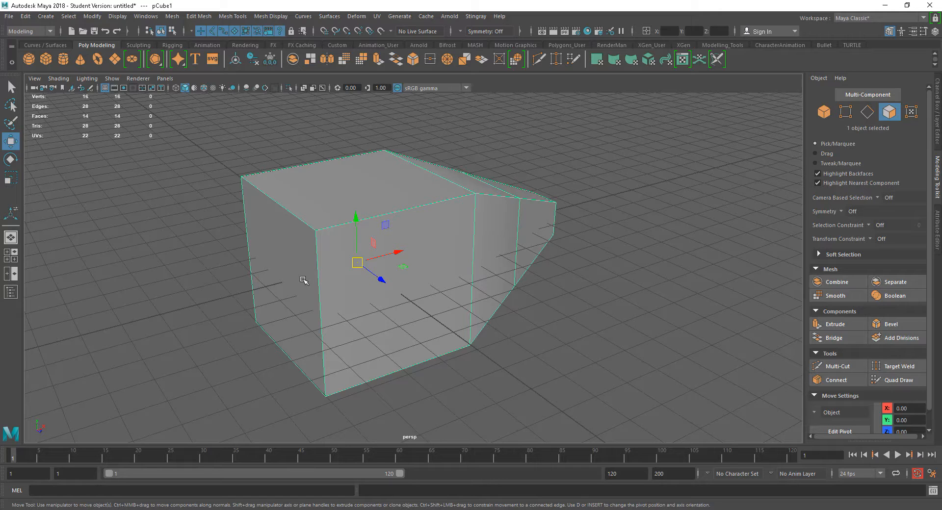
- Extrude the block's front face without moving it and clear the selection
right_click_drag(403, 340, 401, 268)
left_click(405, 308)
left_click_drag(483, 325, 457, 323, "alt")
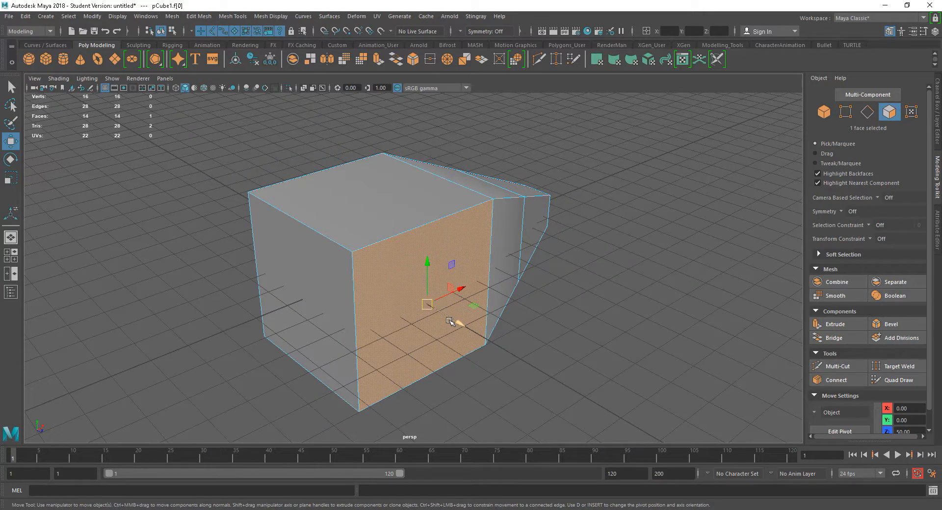
key("ctrl+e")
key("w")
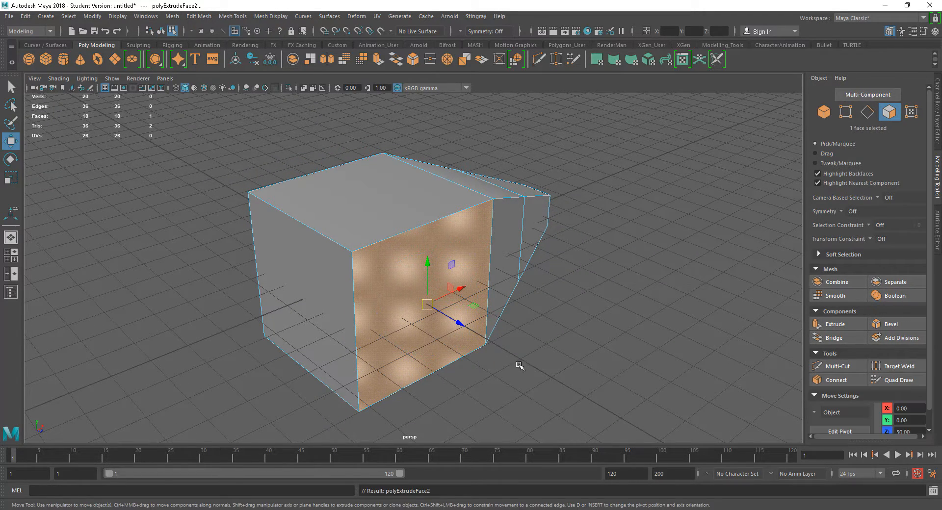
left_click_drag(457, 323, 530, 374)
left_click(513, 382)
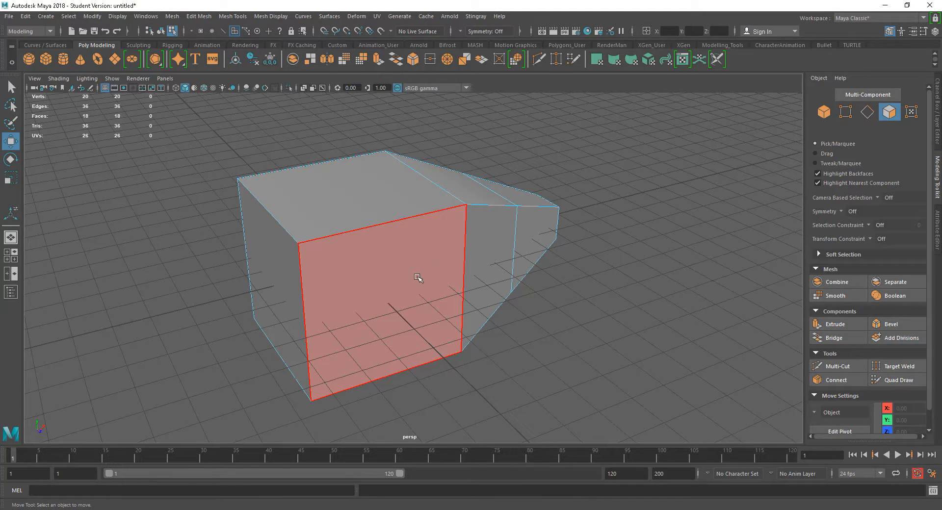
- Select the overlapping vertices at all four corners of the front face and merge them with a distance threshold of 0.01
left_click_drag(509, 343, 481, 343, "alt")
right_click_drag(422, 237, 376, 238)
left_click_drag(429, 275, 391, 307, "alt")
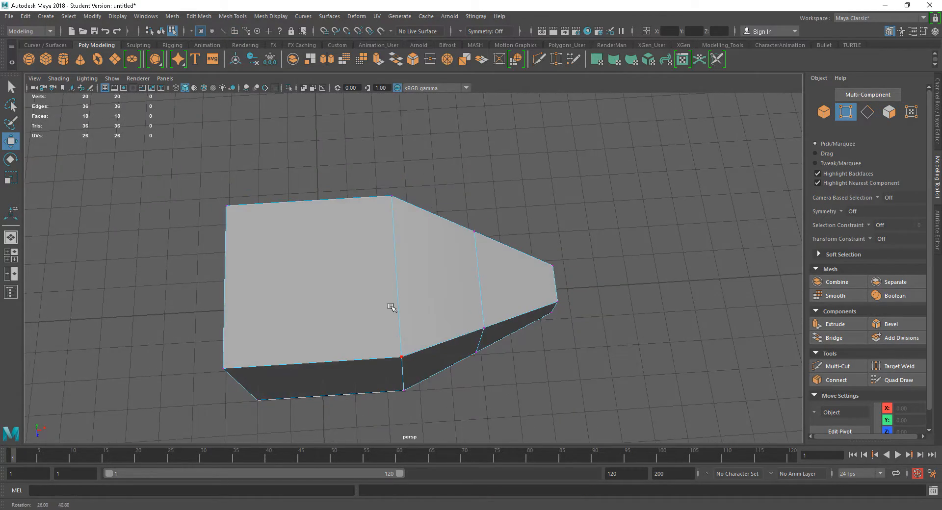
middle_click_drag(391, 307, 424, 212, "alt")
left_click_drag(424, 213, 389, 306, "alt")
left_click_drag(257, 343, 396, 371, "alt")
right_click_drag(397, 371, 430, 391, "alt")
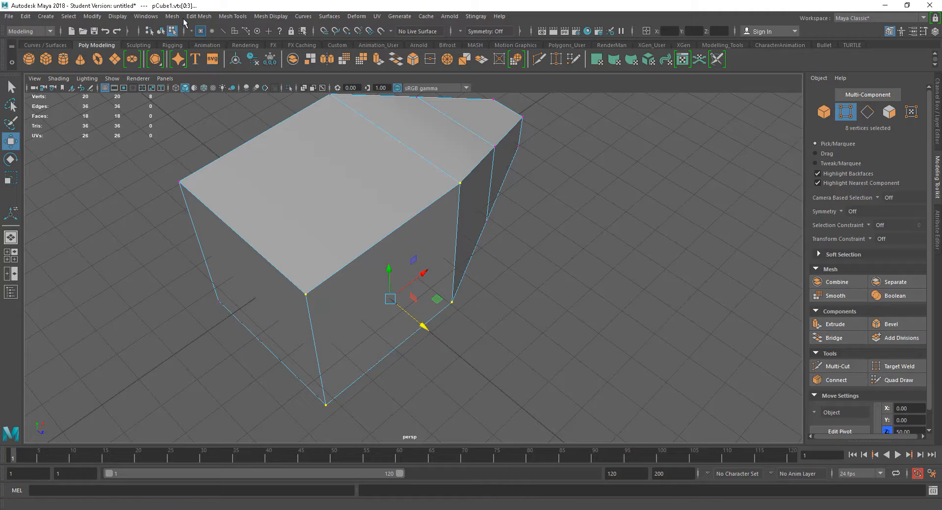
left_click(198, 16)
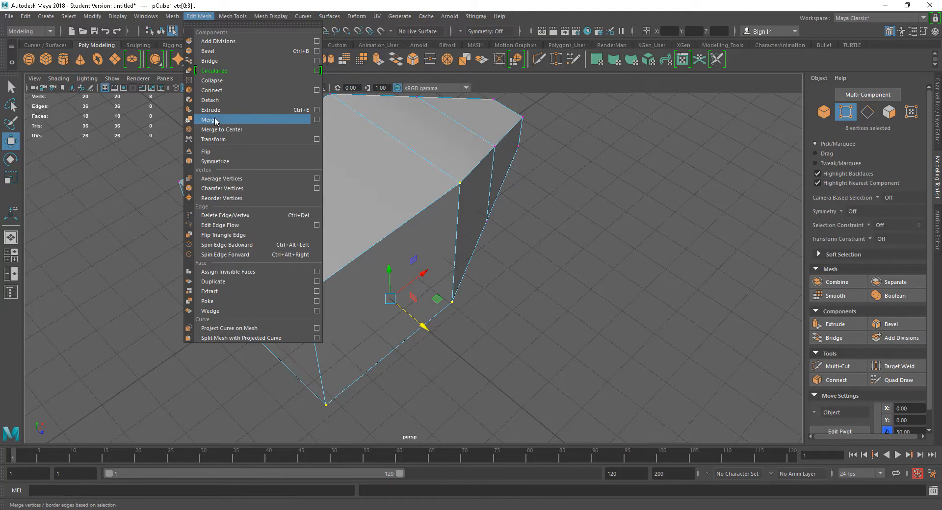
left_click(237, 119)
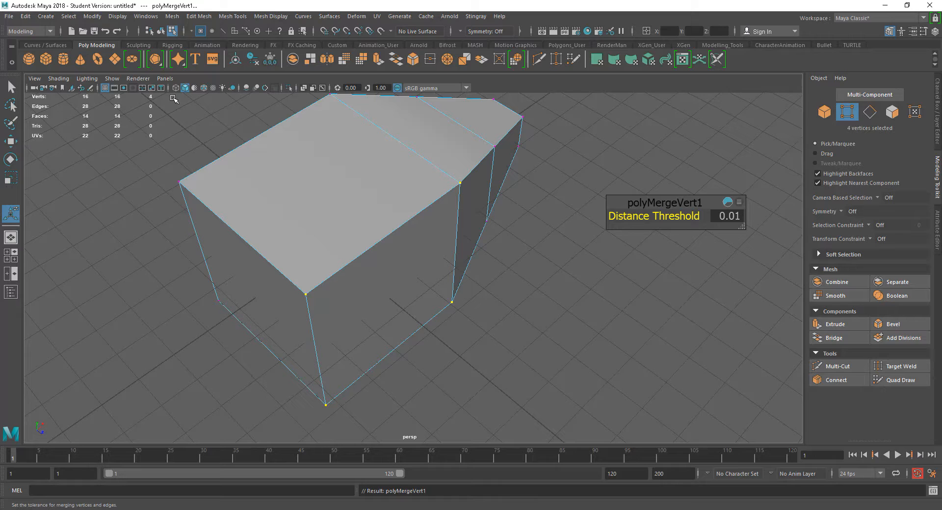
- Move the merged vertex at the front face's upper corner slightly upward and undo the move
key("w")
left_click(532, 388)
left_click(309, 296)
left_click_drag(303, 276, 304, 252)
key("ctrl+z")
- Return to object mode and select the whole block, viewing it from its flat, untapered end
left_click_drag(609, 389, 509, 371, "alt")
middle_click_drag(508, 336, 506, 395, "alt")
right_click_drag(507, 396, 435, 337, "alt")
left_click_drag(435, 337, 493, 323, "alt")
right_click_drag(469, 231, 544, 213)
left_click(544, 311)
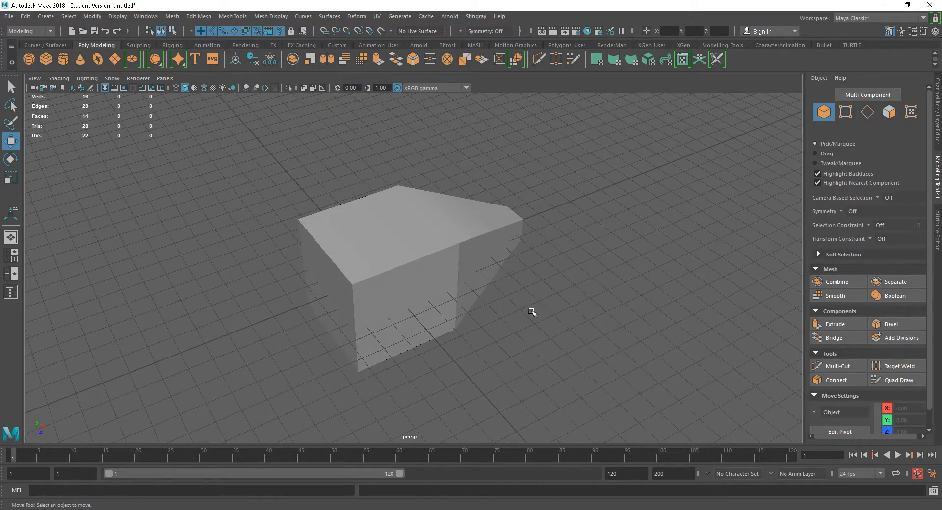
middle_click_drag(413, 297, 397, 297, "alt")
right_click_drag(396, 297, 417, 328, "alt")
left_click(417, 328)
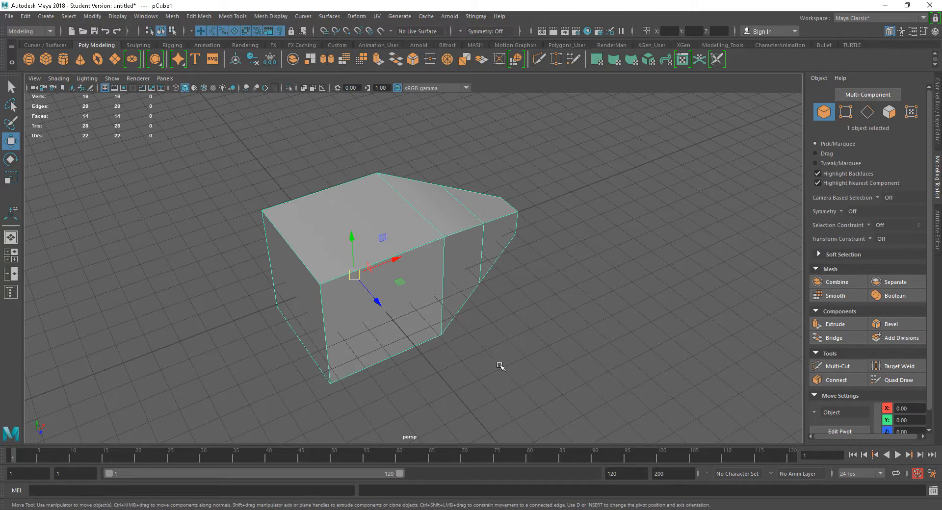
left_click_drag(501, 365, 478, 363, "alt")
left_click_drag(494, 357, 403, 336, "alt")
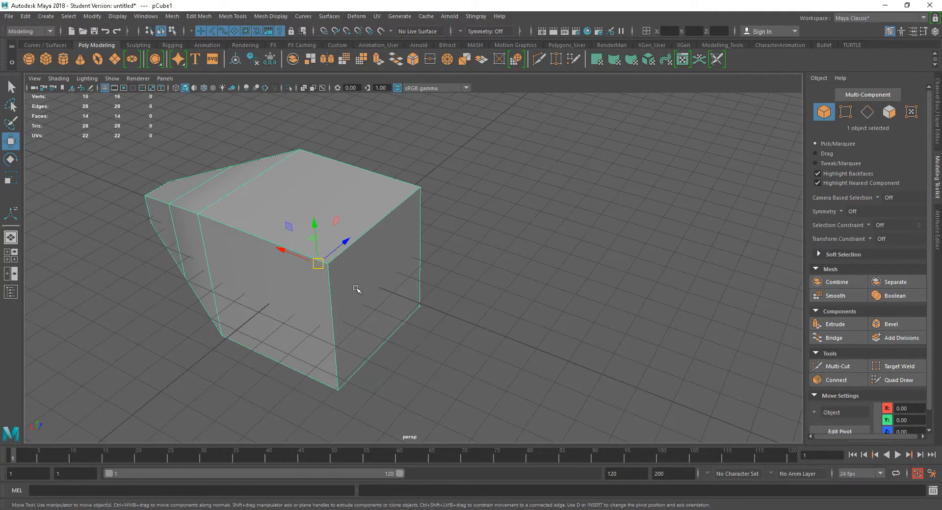
left_click_drag(425, 338, 425, 340, "alt")
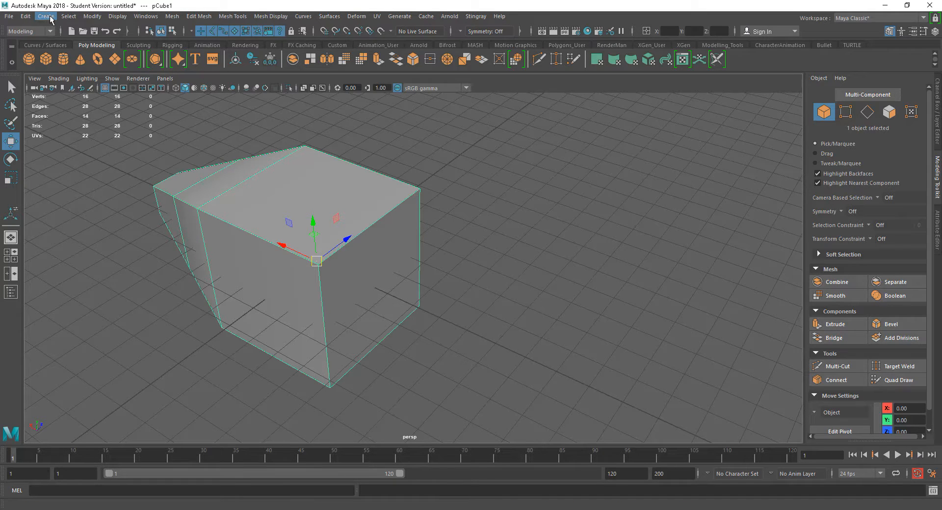
- Open the Extrude Face options and place the window clear of the block
left_click(208, 17)
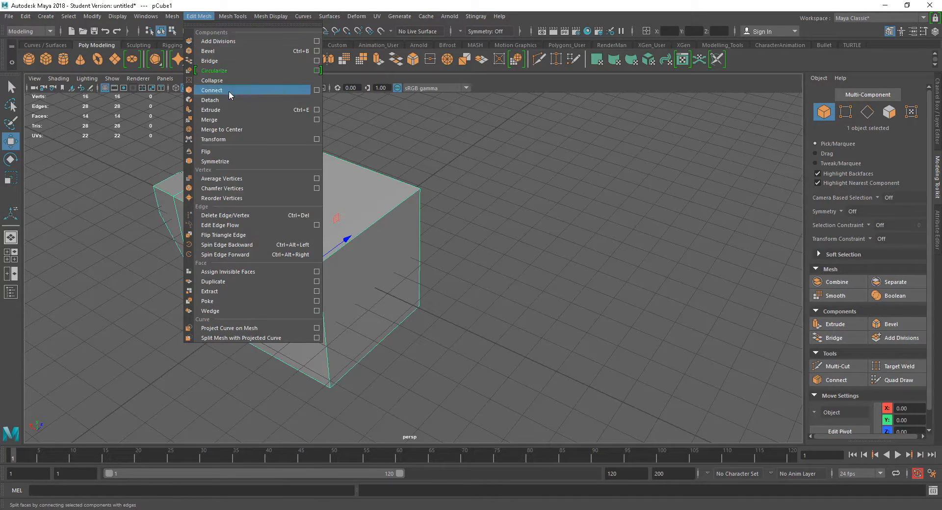
left_click(317, 110)
left_click_drag(628, 128, 632, 114)
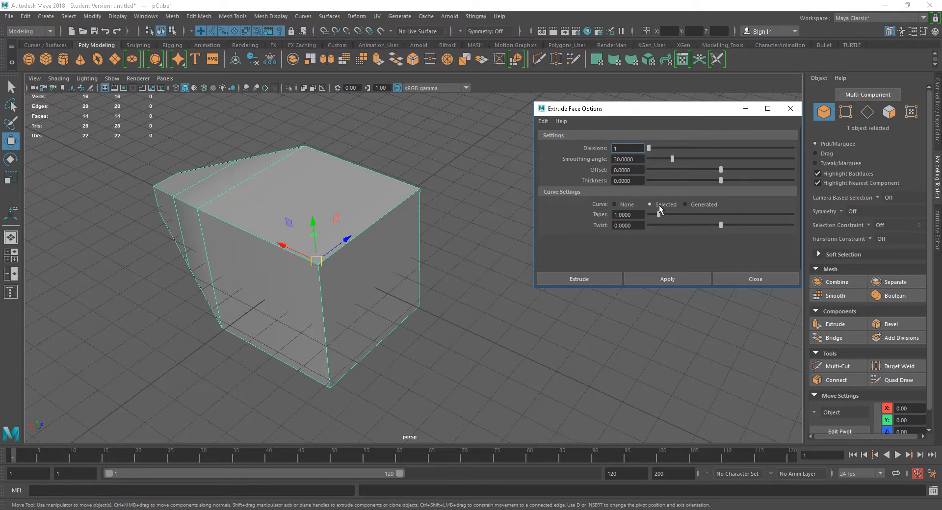
- Draw a four-point CV curve in the top view, starting at the middle of the block's flat end and bending away from it
middle_click_drag(489, 307, 407, 320)
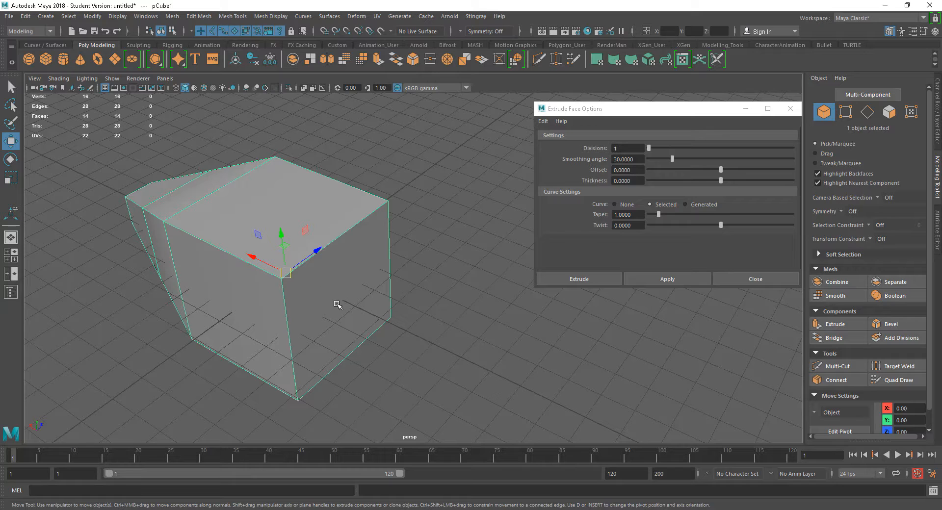
left_click_drag(355, 355, 382, 369, "alt")
key("space")
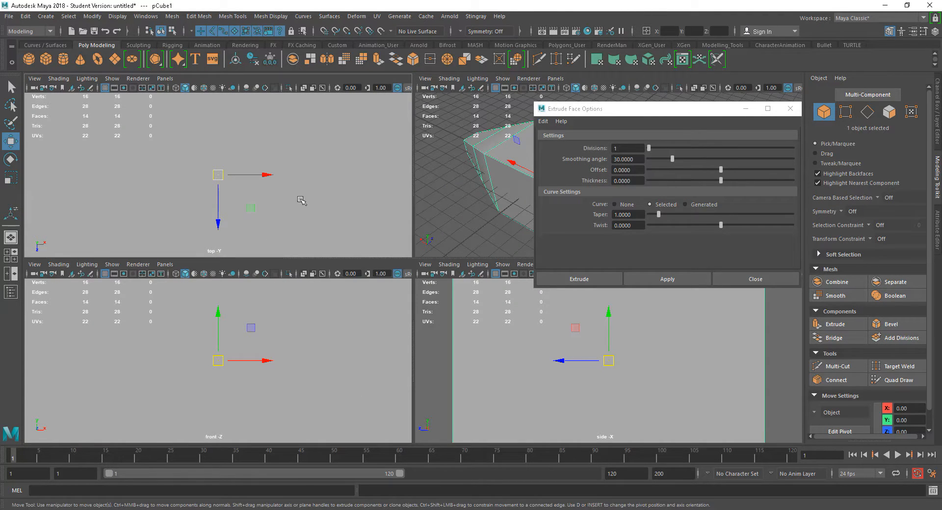
scroll(297, 201, "down", 4)
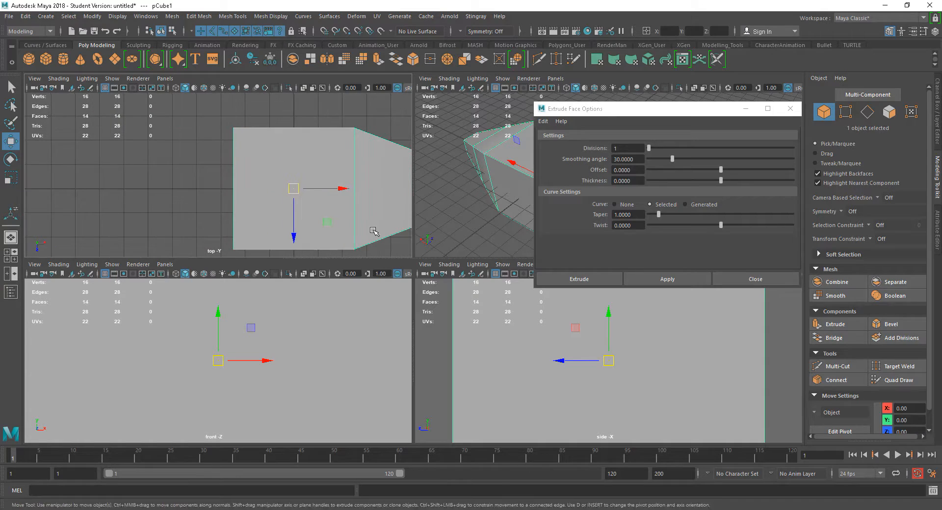
middle_click_drag(374, 231, 363, 212, "alt")
left_click(46, 16)
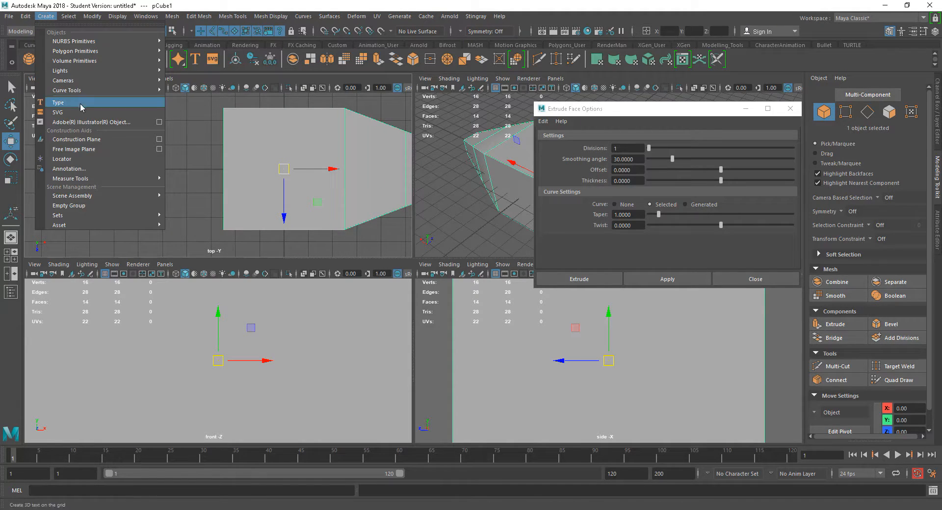
mouse_move(83, 91)
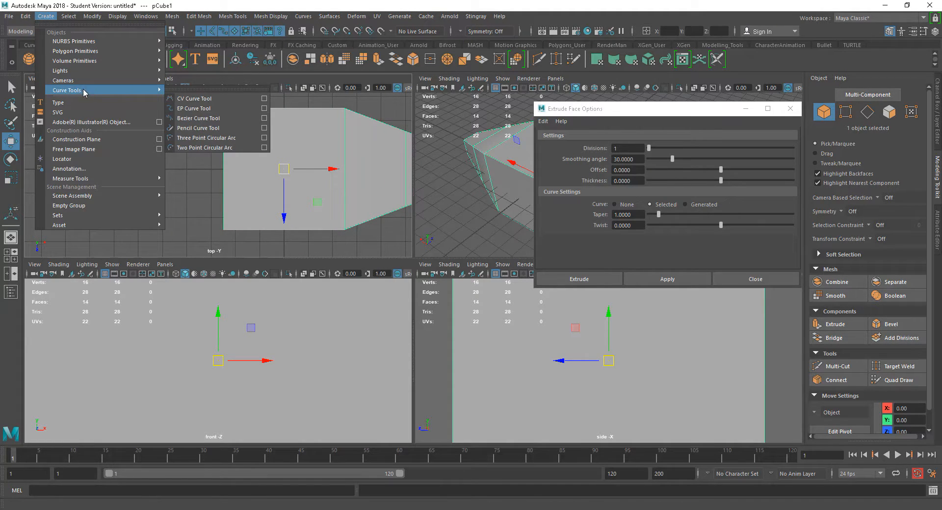
left_click(195, 98)
left_click(233, 173)
scroll(199, 210, "down", 3)
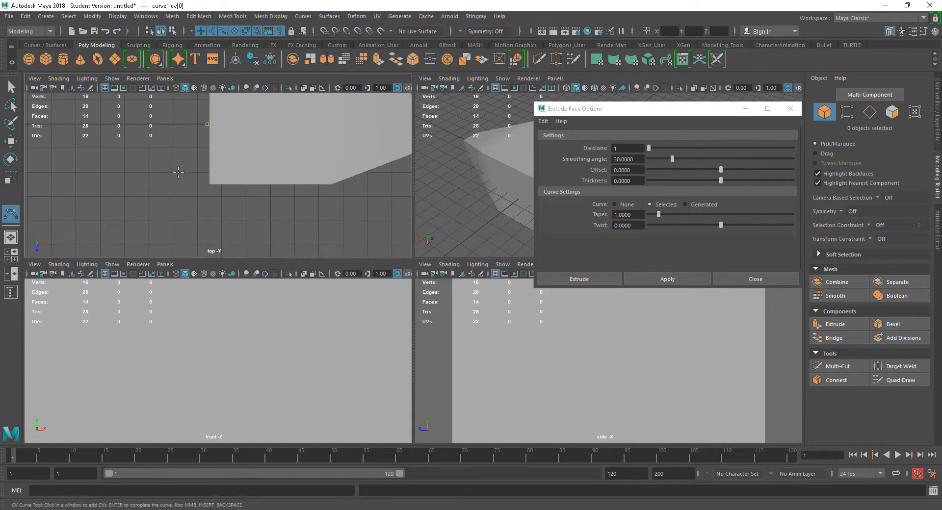
left_click(147, 183)
left_click(130, 217)
left_click(124, 247)
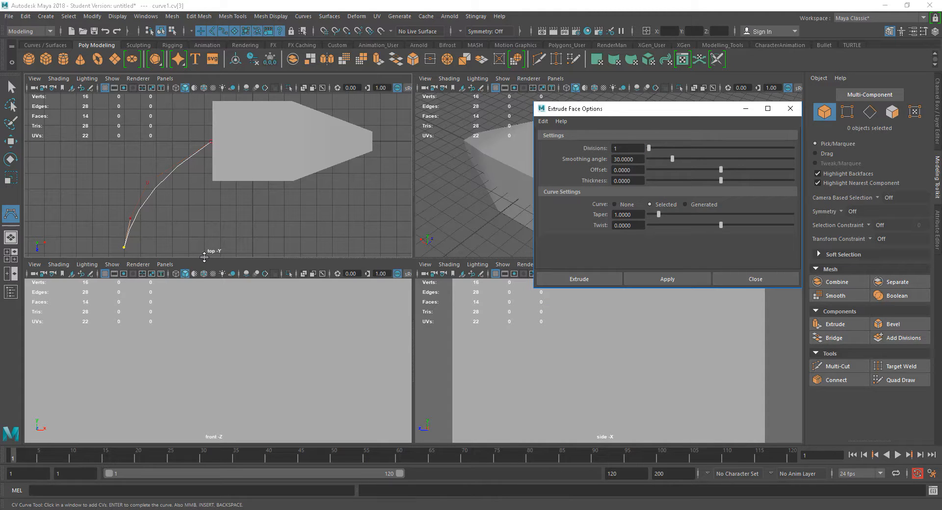
key("Return")
key("w")
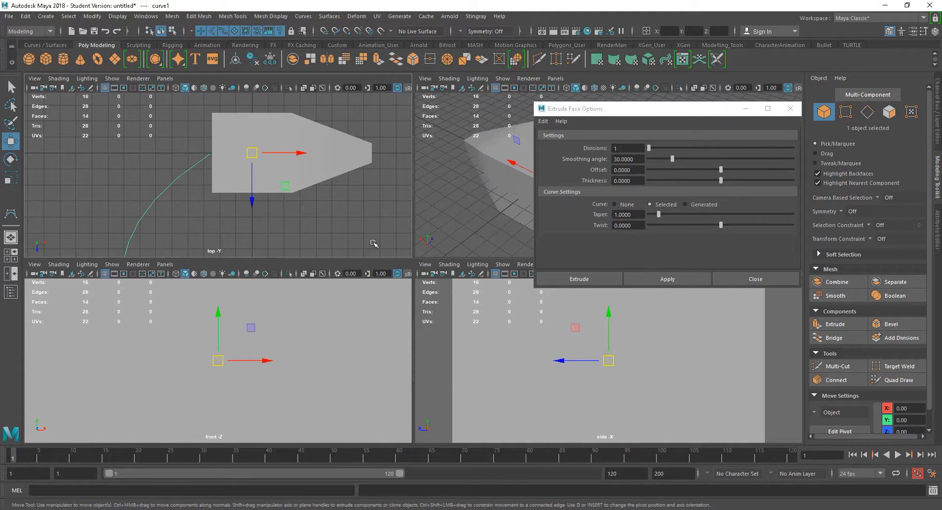
- Select the block's flat end face together with the curve and extrude the face along the selected curve with 1 division
left_click_drag(692, 114, 941, 147)
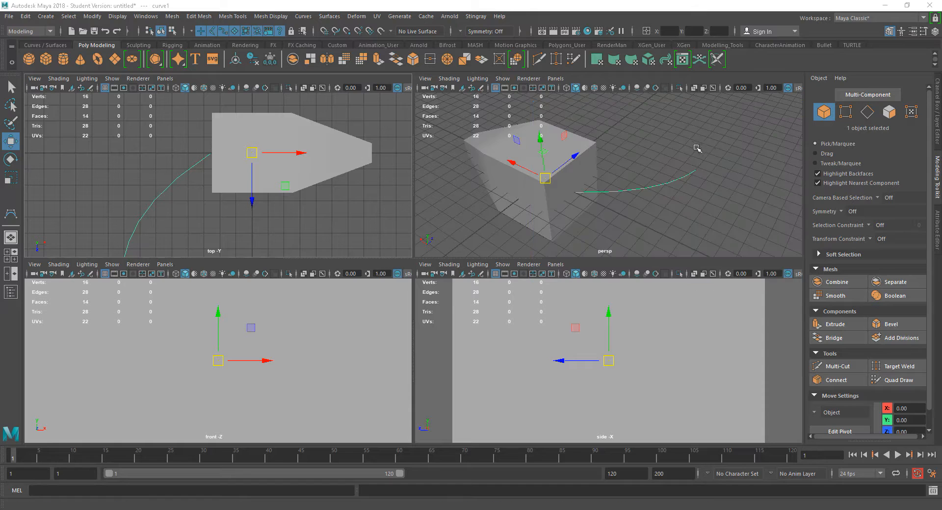
key("space")
scroll(563, 325, "up", 5)
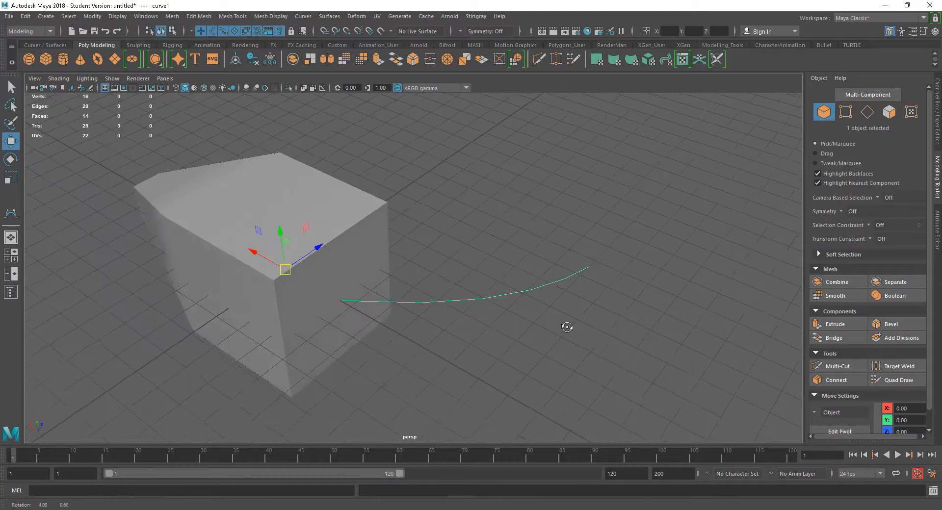
left_click_drag(941, 147, 752, 55)
scroll(434, 288, "down", 1)
left_click(336, 275)
right_click_drag(336, 275, 353, 274)
left_click(353, 275)
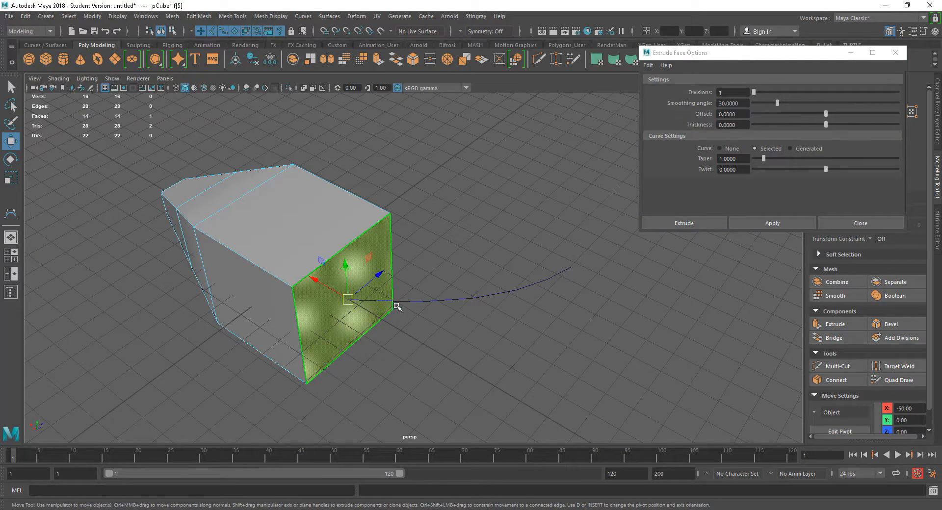
left_click(416, 302, "shift")
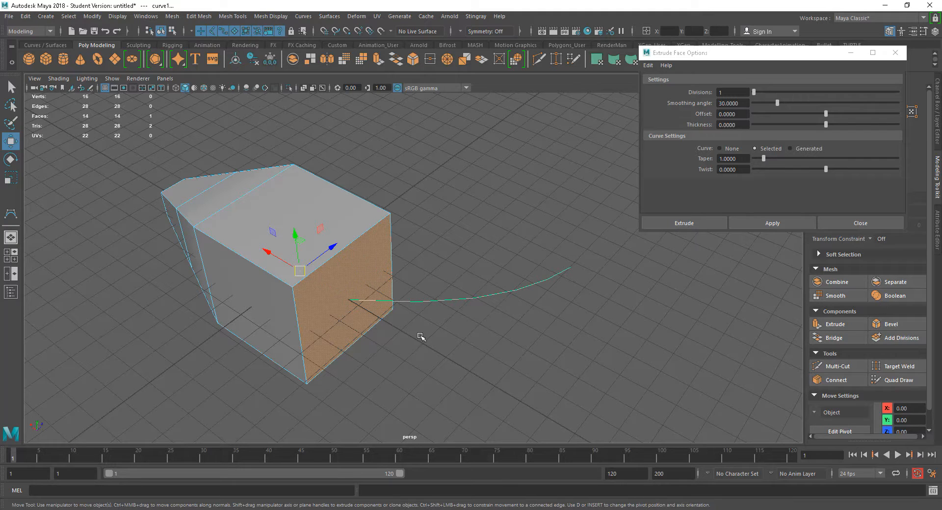
left_click(746, 223)
- Set the curve extrusion's divisions to 4 and switch to the Move tool with the end face still selected
left_click_drag(537, 349, 408, 315, "alt")
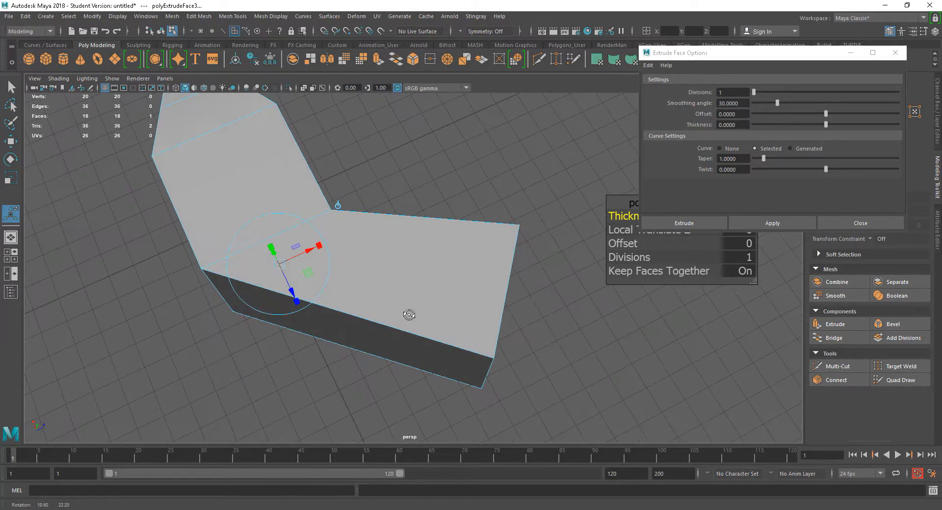
middle_click_drag(449, 328, 416, 334, "alt")
left_click_drag(622, 203, 574, 284)
left_click(581, 338)
middle_click_drag(581, 338, 591, 338)
left_click_drag(530, 313, 432, 290, "alt")
right_click_drag(519, 380, 427, 331, "alt")
left_click_drag(427, 331, 485, 300, "alt")
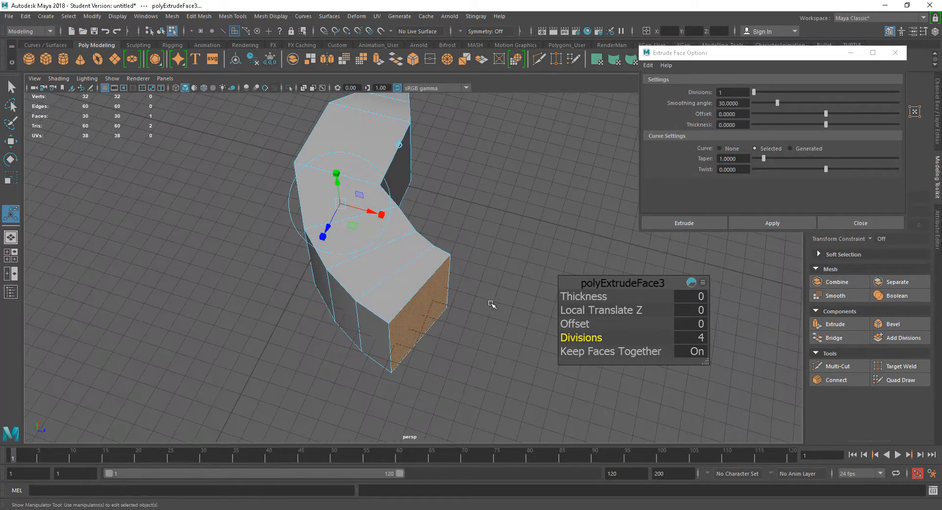
left_click_drag(615, 284, 615, 286)
left_click_drag(498, 328, 434, 329, "alt")
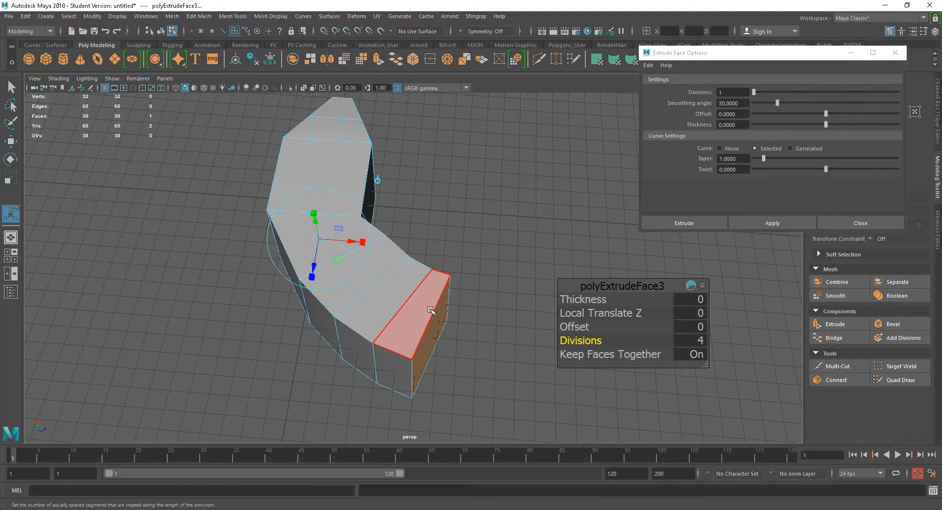
key("w")
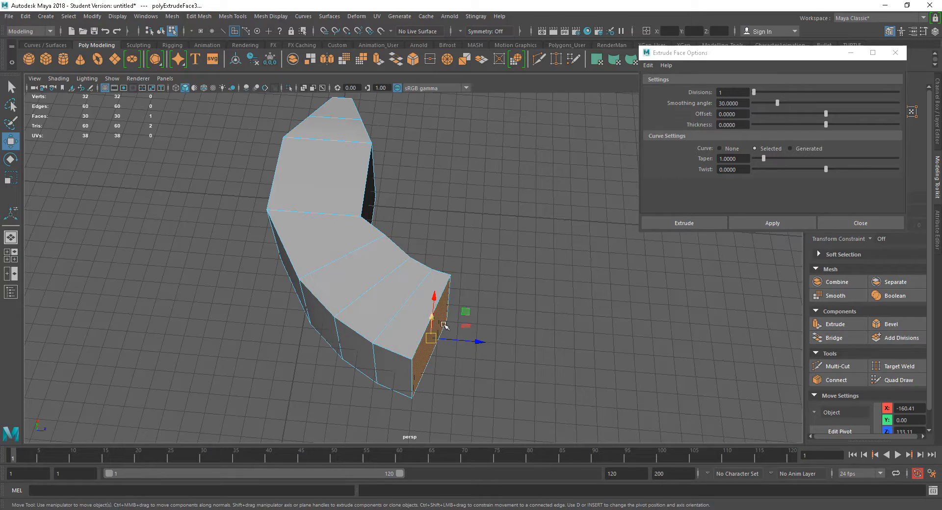
- Return to object mode with the whole curved mesh selected and close the Extrude Face options
right_click_drag(389, 287, 417, 226)
left_click_drag(351, 212, 496, 246)
key("ctrl+z")
left_click_drag(396, 373, 393, 336, "alt")
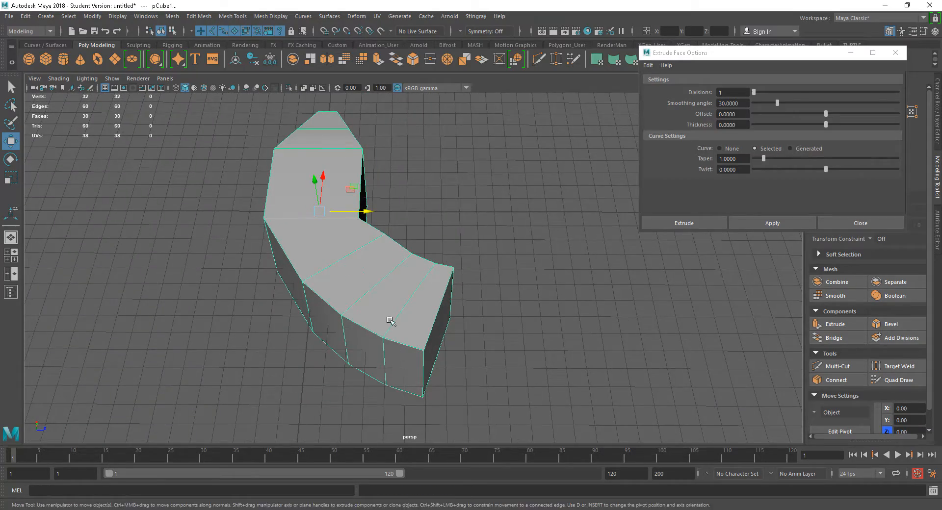
right_click_drag(393, 337, 443, 352, "alt")
middle_click_drag(443, 352, 448, 347, "alt")
left_click_drag(447, 347, 481, 351, "alt")
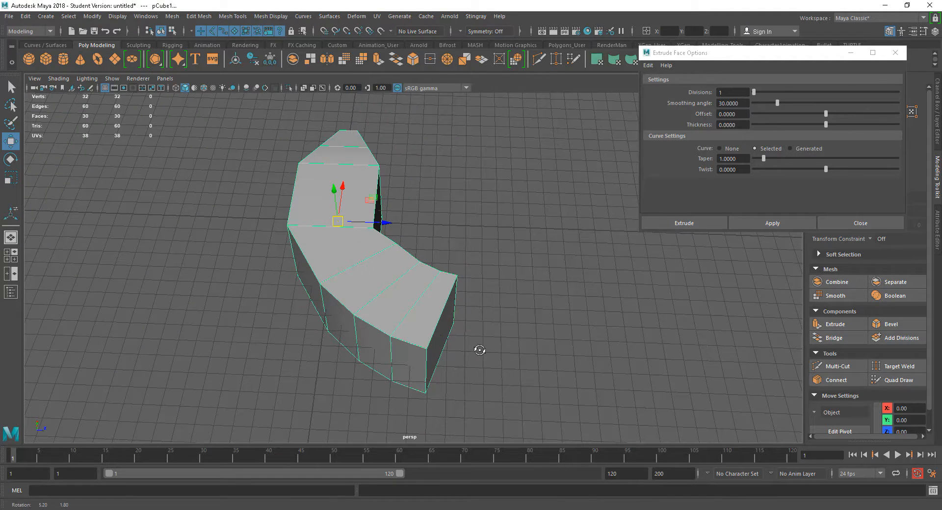
left_click(859, 224)
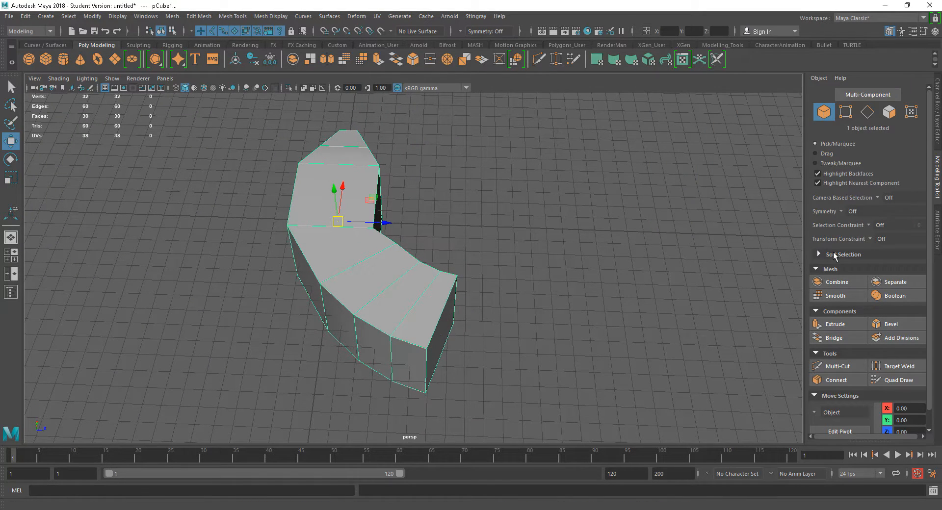
- Set the Twist of the curve extrusion to -137.281 in the mesh's input history
left_click(934, 127)
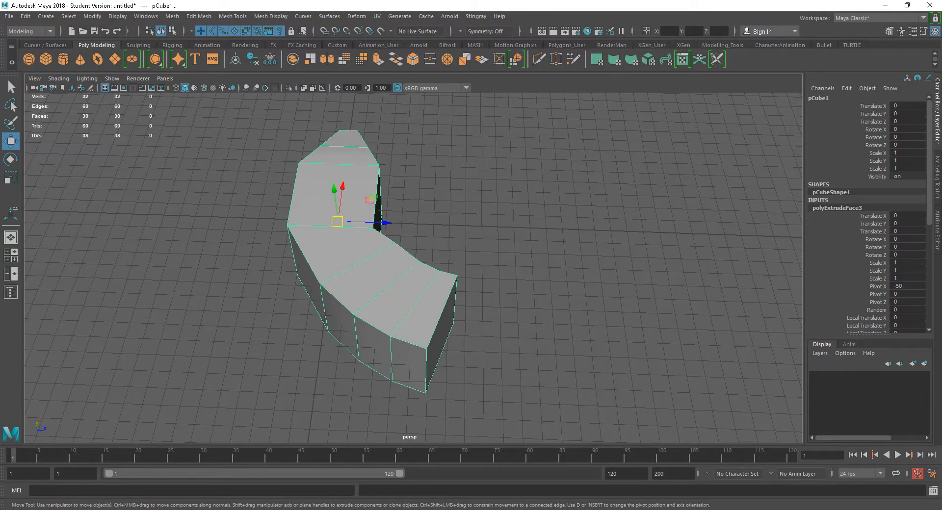
mouse_move(929, 179)
left_mouse_down()
mouse_move(936, 244)
mouse_move(929, 184)
left_mouse_up()
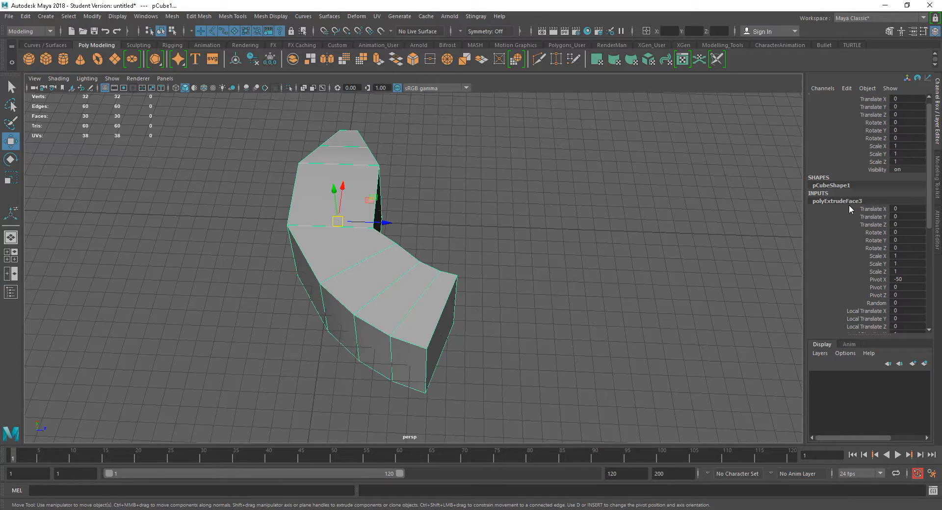
left_click_drag(927, 214, 937, 261)
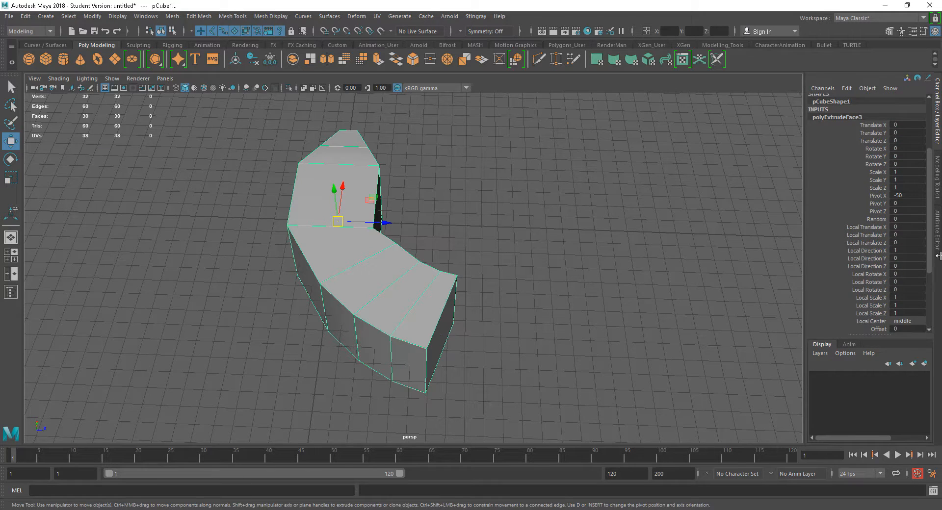
scroll(890, 286, "down", 3)
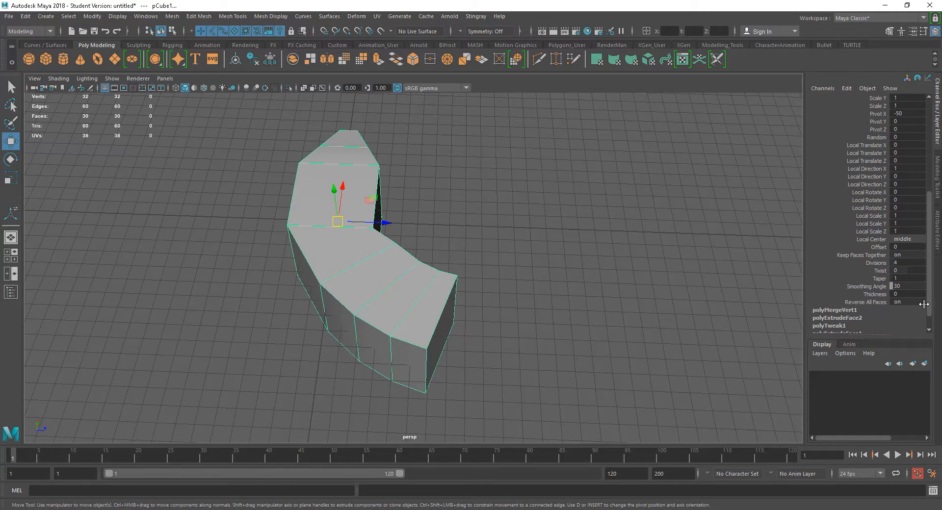
left_click(878, 271)
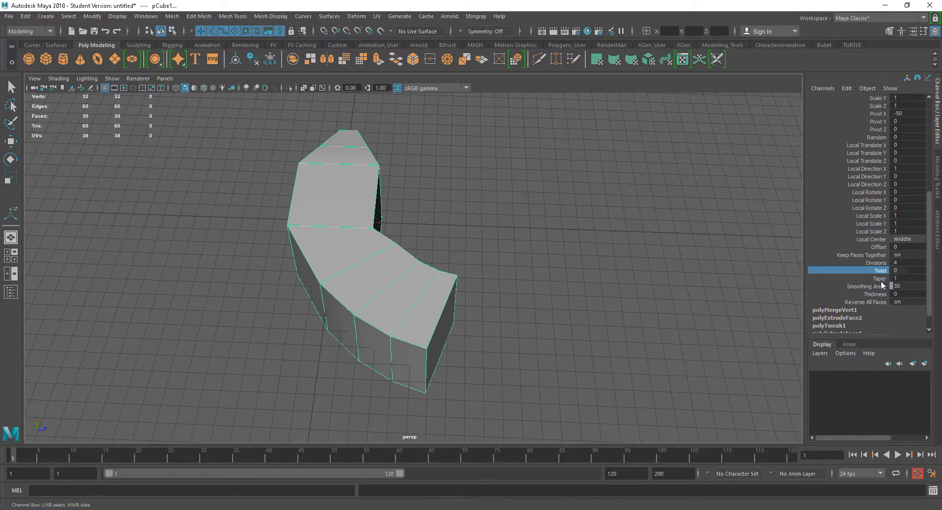
left_click(880, 279)
left_click(878, 271)
middle_click_drag(593, 237, 655, 242)
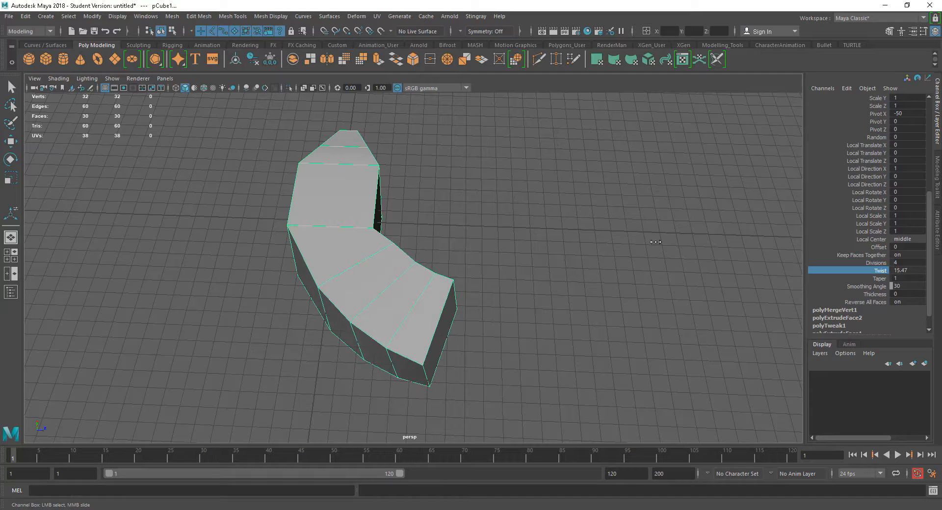
key("ctrl+z")
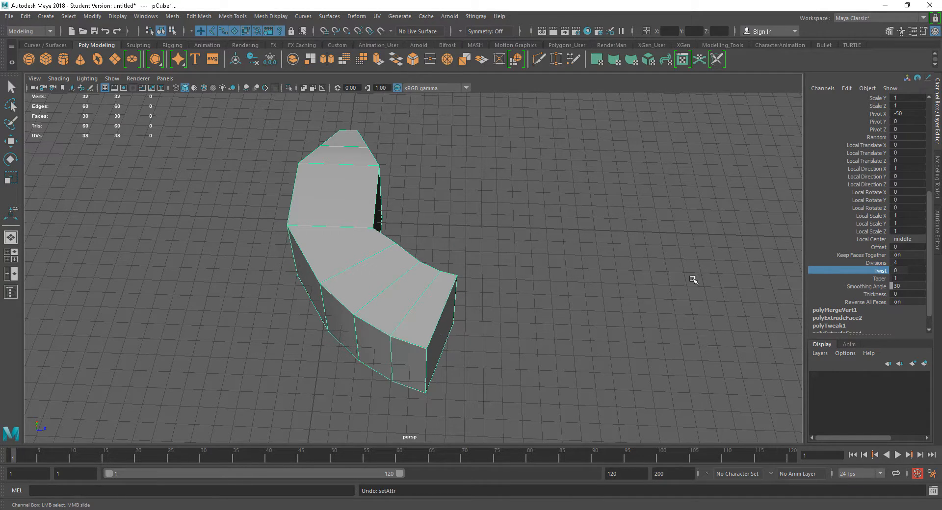
middle_click_drag(657, 281, 69, 195)
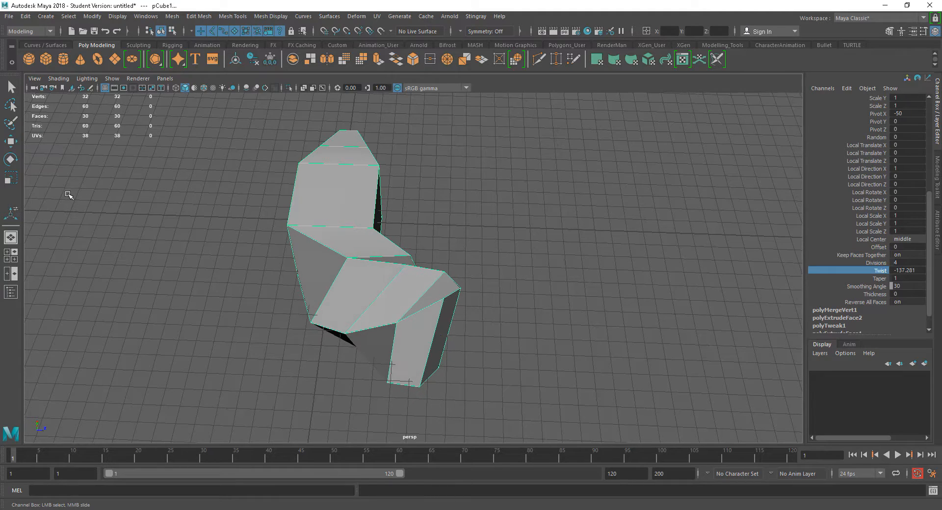
- Set the curve extrusion's Taper to 0.16 so it narrows toward its end
left_click(882, 279)
middle_click_drag(693, 277, 654, 272)
left_click_drag(656, 275, 721, 275, "alt")
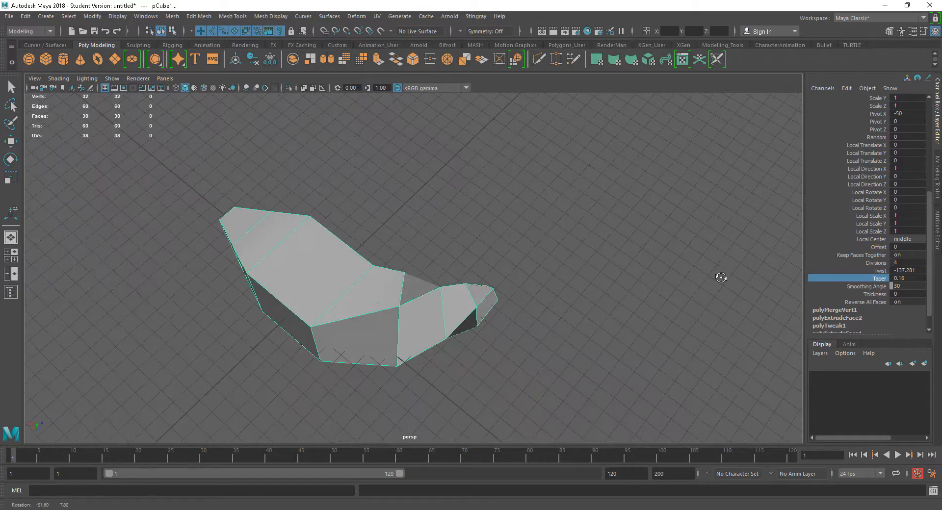
left_click_drag(625, 327, 380, 318, "alt")
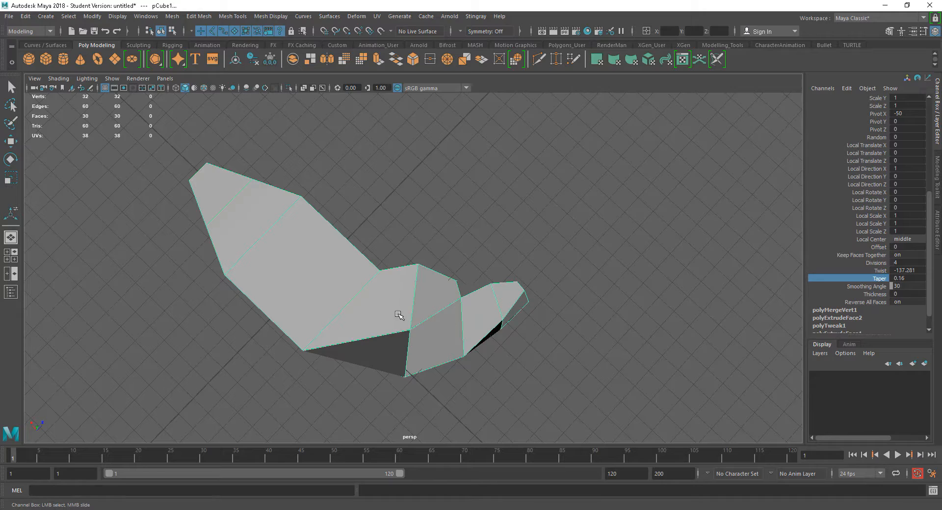
left_click_drag(561, 369, 588, 344, "alt")
- Switch back to object mode and delete both the twisted mesh and the extrusion curve
key("w")
right_click_drag(332, 211, 417, 203)
left_click(417, 204)
left_click(364, 266)
left_click_drag(364, 266, 426, 283, "alt")
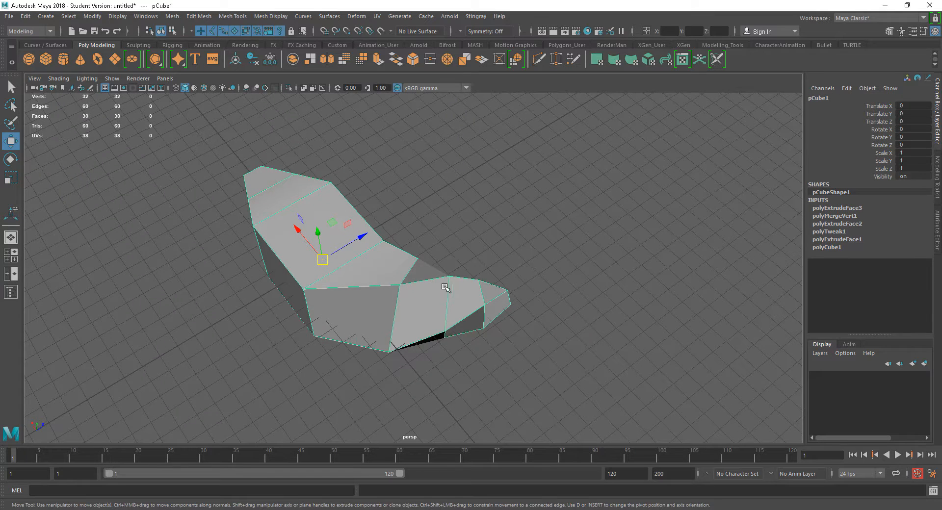
key("Delete")
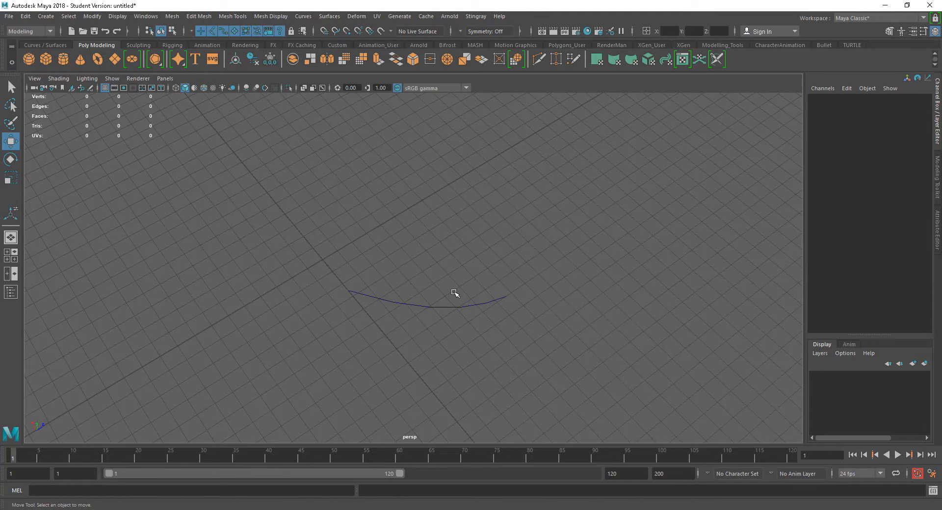
left_click(434, 308)
key("Delete")
- Create a polygon cube at the origin of the empty scene
left_click_drag(419, 298, 520, 347, "alt")
left_click(62, 61)
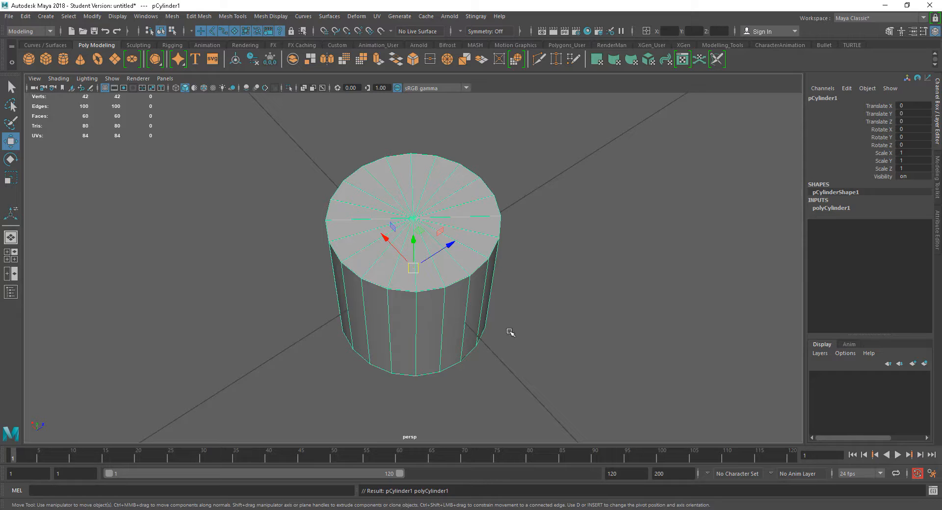
key("ctrl+z")
left_click(49, 60)
right_click_drag(440, 305, 518, 364, "alt")
left_click_drag(482, 335, 439, 295, "alt")
- Select the cube's top corner vertex nearest the camera in vertex mode and extrude it
right_click(428, 290)
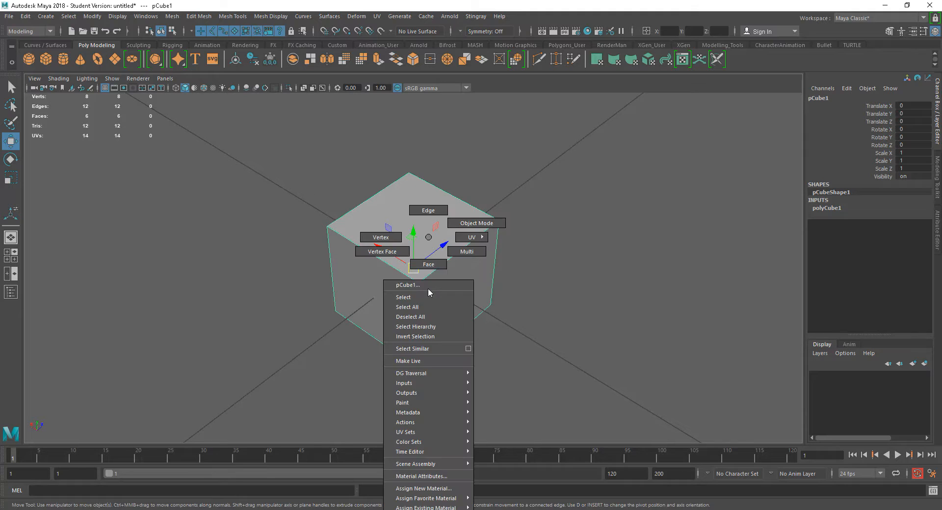
left_click(381, 238)
left_click(403, 287)
left_click_drag(483, 322, 363, 305, "alt")
key("ctrl+e")
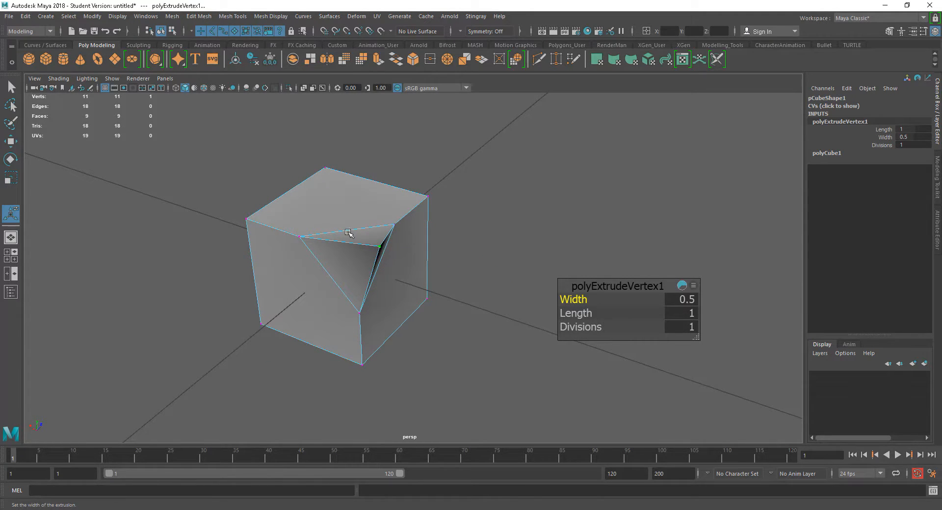
- Set the vertex extrusion's width to 0.6 and its length to 0
mouse_move(580, 299)
middle_mouse_down()
mouse_move(564, 298)
mouse_move(588, 299)
mouse_move(571, 300)
middle_mouse_up()
left_click_drag(442, 317, 467, 317, "alt")
middle_click_drag(466, 317, 443, 338, "alt")
mouse_move(573, 316)
middle_mouse_down()
mouse_move(564, 315)
mouse_move(577, 317)
middle_mouse_up()
left_click_drag(573, 318, 659, 319)
left_click(687, 314)
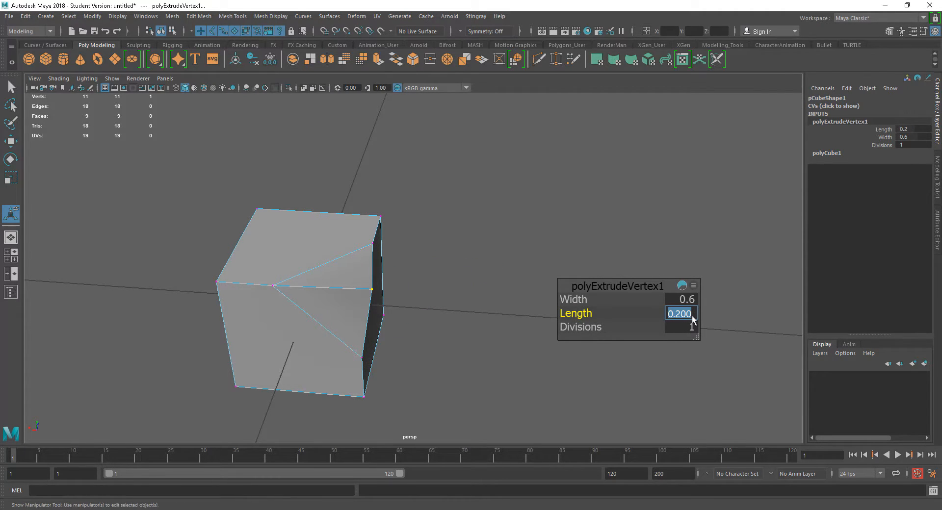
type("0")
key("Return")
left_click_drag(452, 317, 477, 326, "alt")
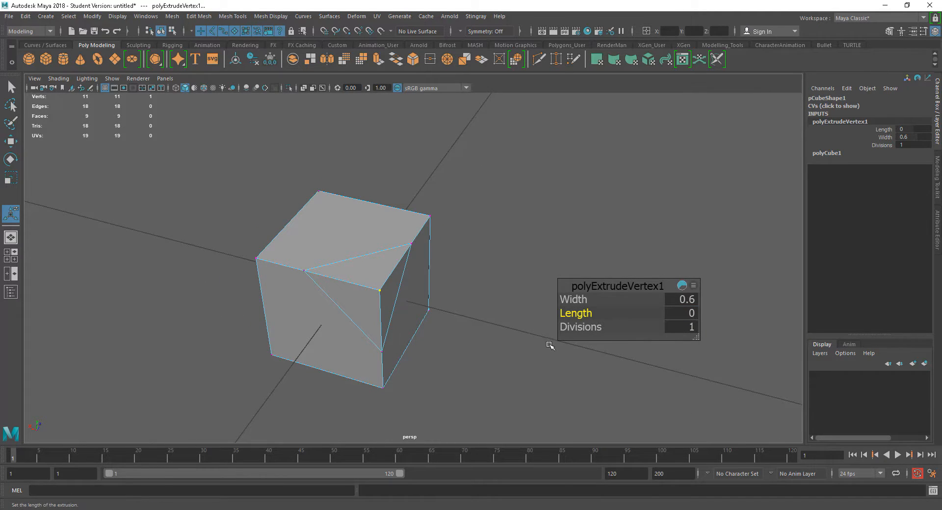
- Try the vertex extrusion with 3 divisions
left_click(582, 328)
middle_click_drag(578, 327, 467, 308)
left_click_drag(468, 308, 510, 332, "alt")
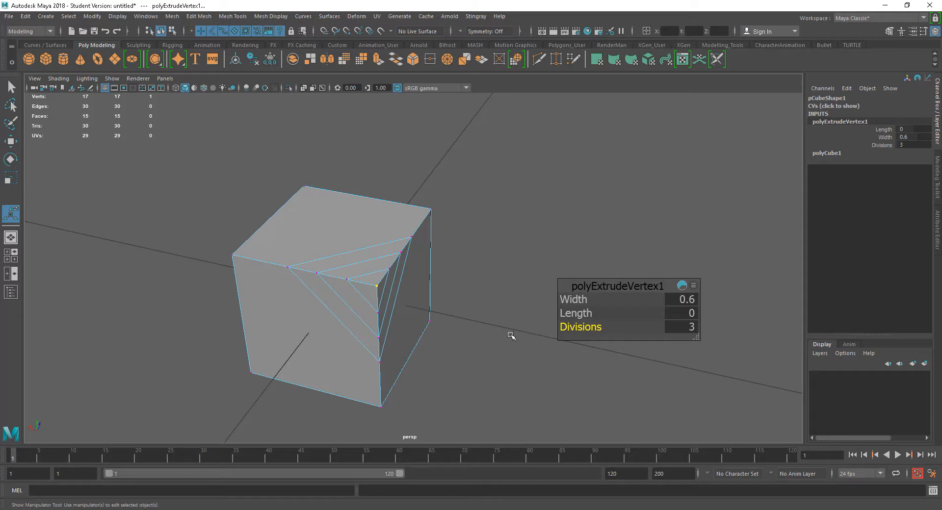
- Set the vertex extrusion's divisions to 1 and its length to -0.6 so the corner sinks inward
middle_click_drag(588, 327, 514, 316)
left_click(577, 313)
left_click_drag(515, 316, 392, 309, "alt")
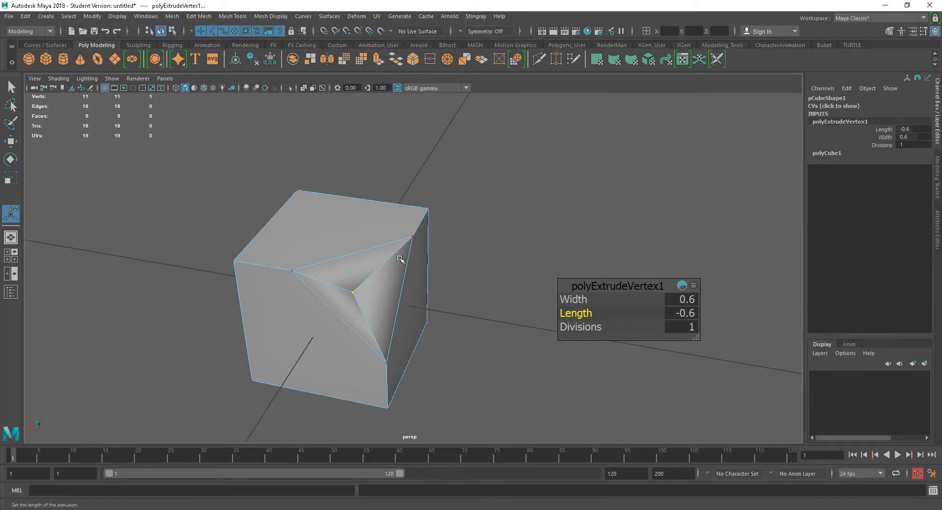
left_click_drag(395, 328, 367, 333, "alt")
mouse_move(399, 279)
left_mouse_down("alt")
mouse_move(426, 275)
mouse_move(382, 277)
mouse_move(415, 270)
mouse_move(416, 287)
left_mouse_up("alt")
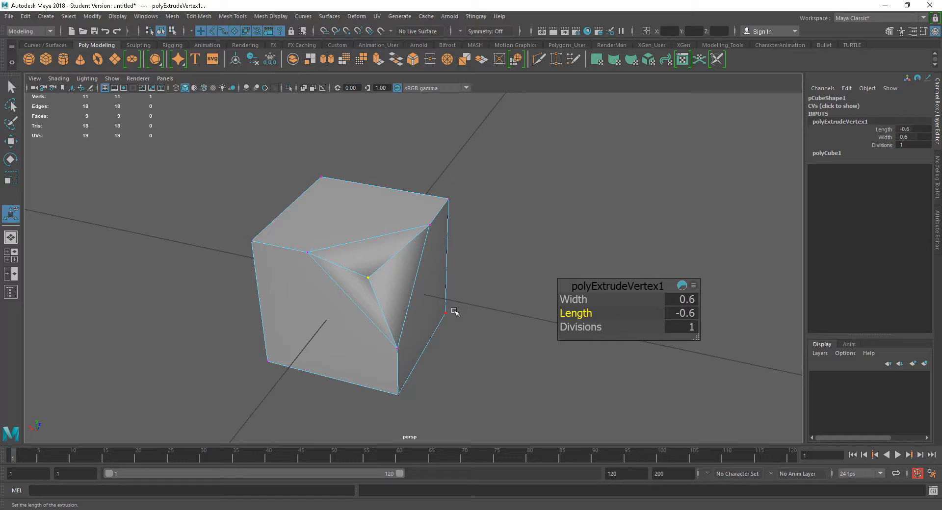
- Multi-Cut edges on the three cube faces around the sunken corner, linking each opposite corner to the middle of the extrusion's outer edge
key("ctrl+shift+x")
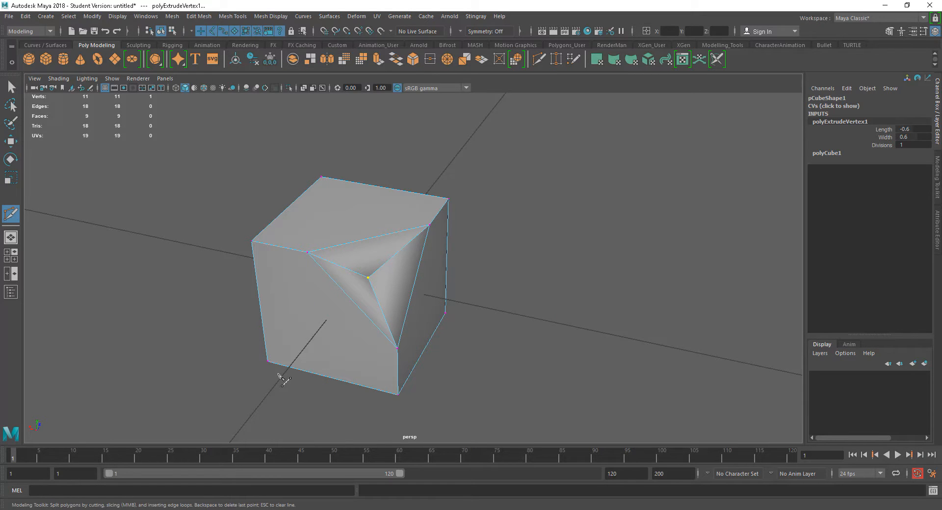
left_click(304, 343)
key("Return")
left_click_drag(454, 364, 407, 357, "alt")
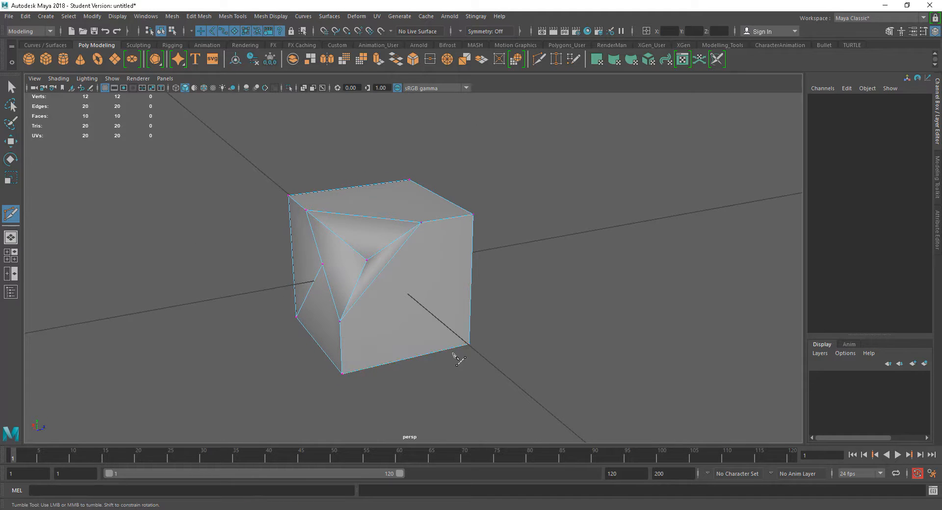
left_click(381, 272)
left_click_drag(466, 287, 438, 305, "alt")
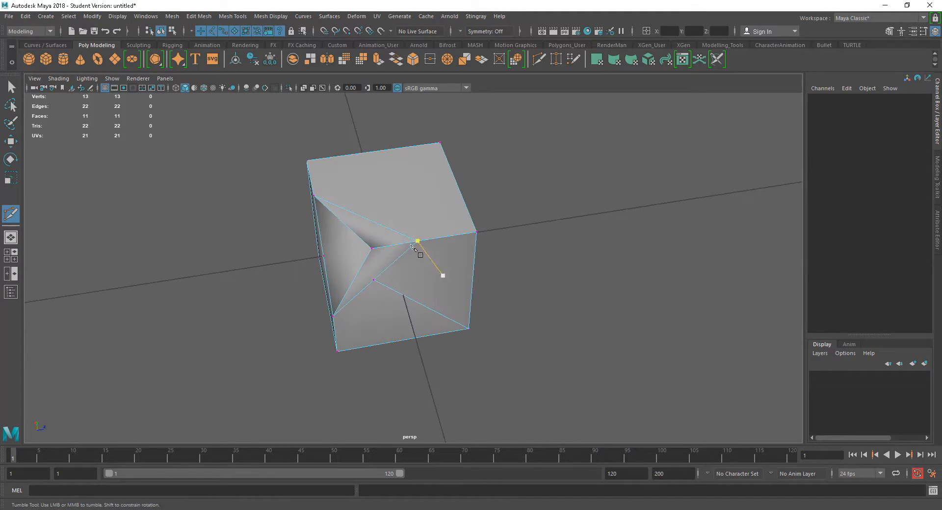
left_click(363, 217)
- Try sliding the new vertex on the sunken corner's upper edge across the cube's top face with the Move tool
key("w")
left_click_drag(433, 240, 250, 287, "alt")
left_click(349, 302)
left_click_drag(294, 317, 351, 289, "alt")
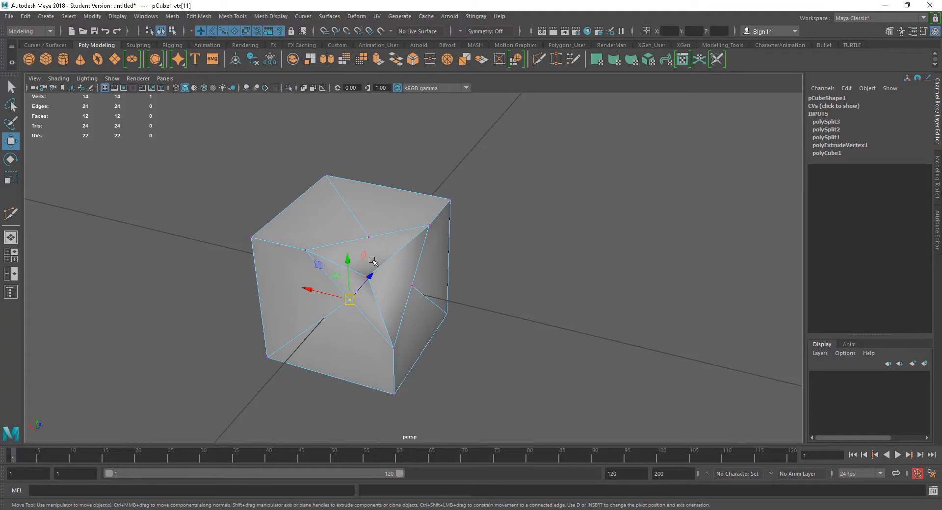
left_click(369, 239)
left_click_drag(443, 294, 354, 237, "alt")
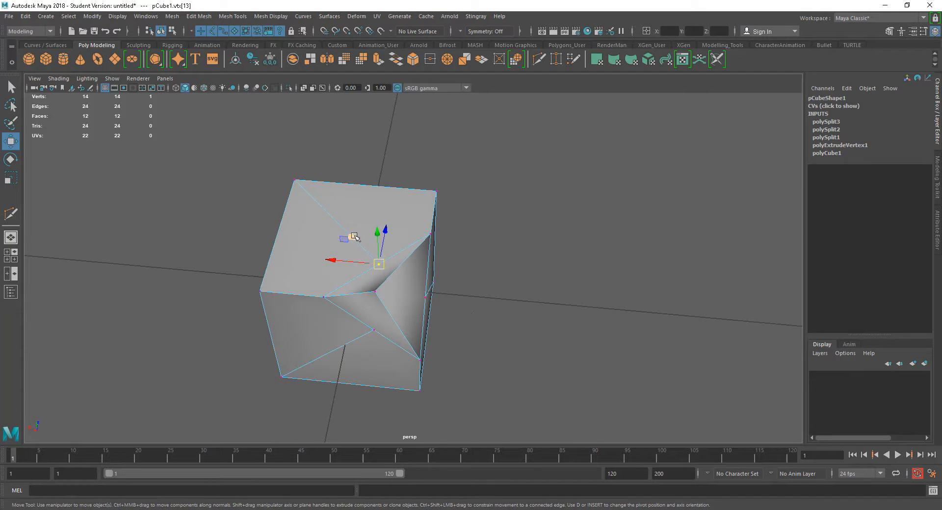
left_click_drag(398, 268, 378, 276, "alt")
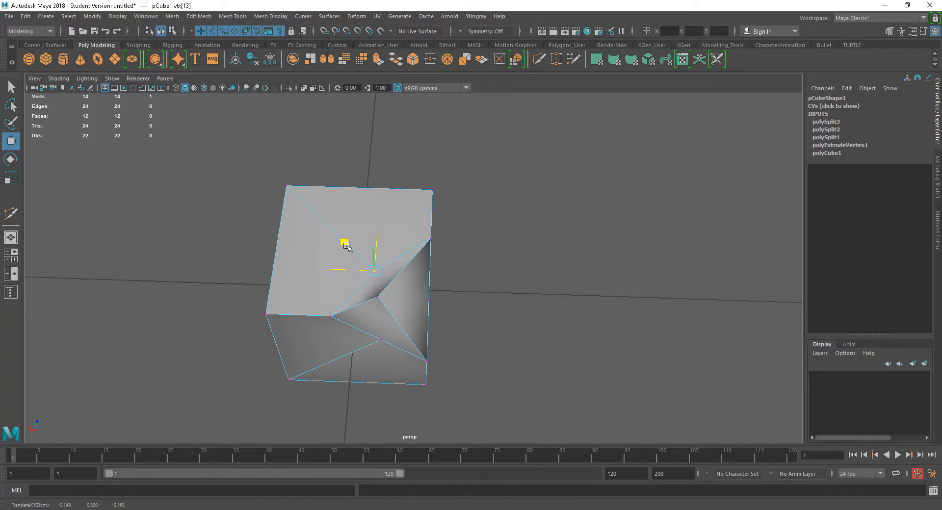
left_click_drag(336, 238, 468, 335, "alt")
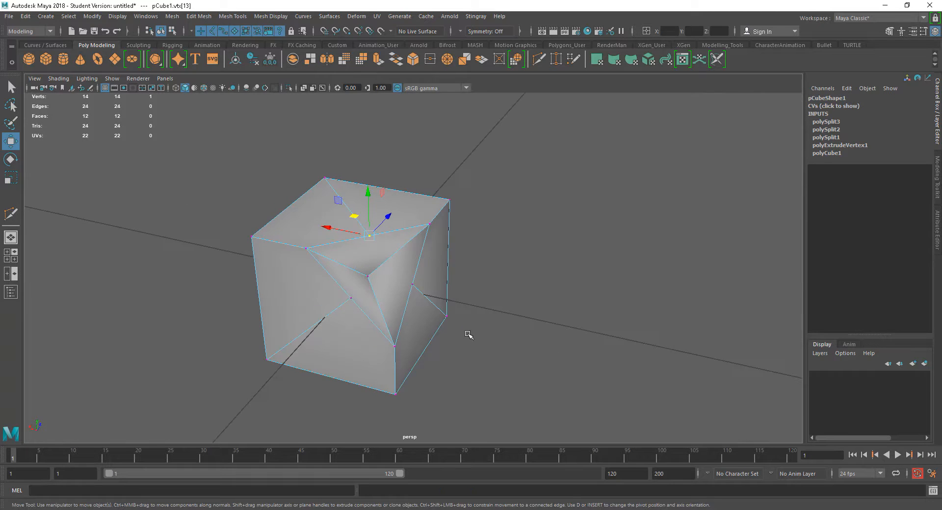
- Delete the whole cube and create a polygon plane at the origin
right_click_drag(424, 270, 456, 223)
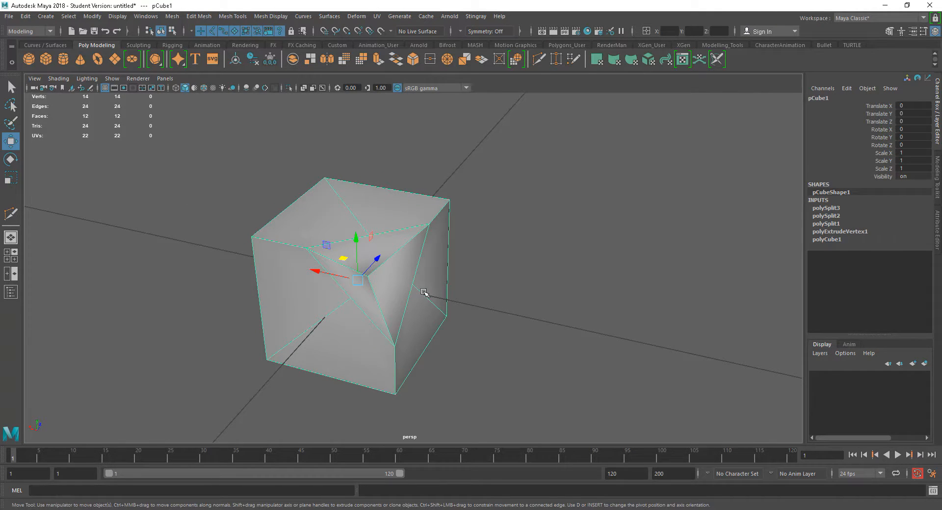
key("Delete")
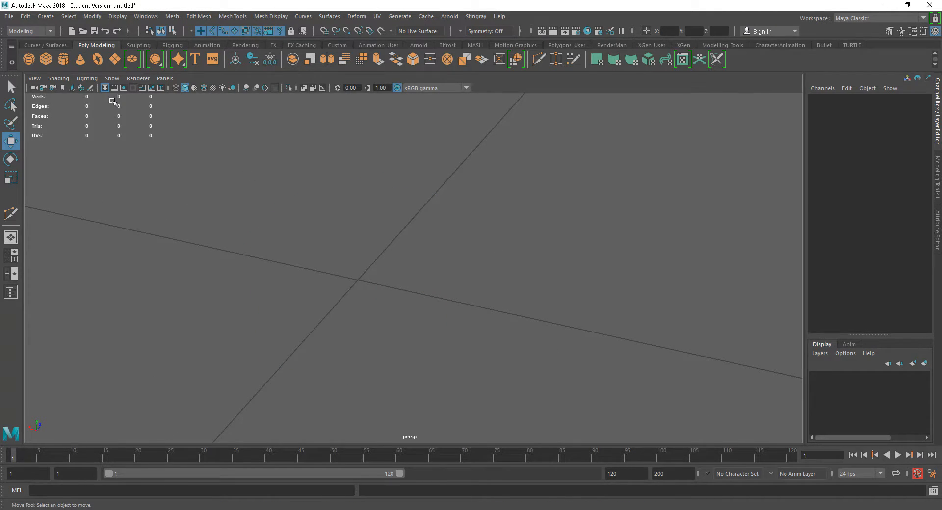
left_click_drag(532, 387, 399, 313, "alt")
left_click(114, 60)
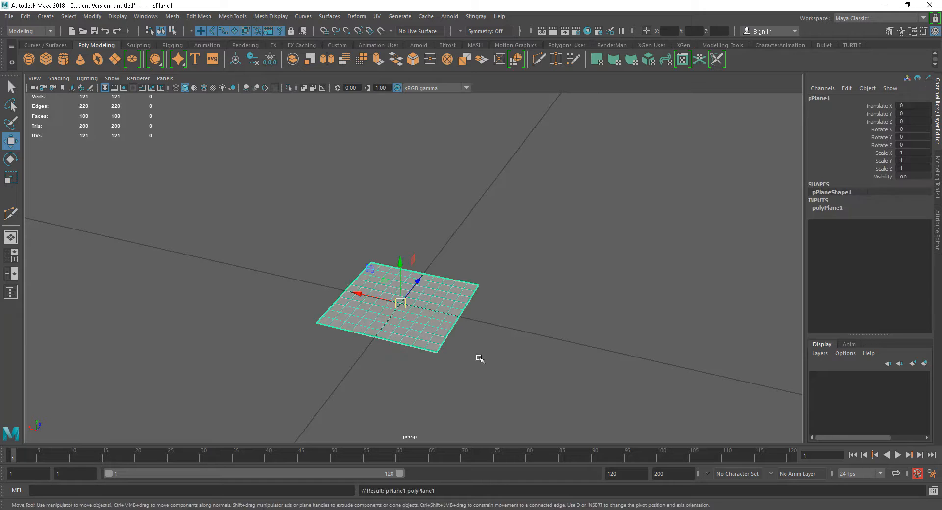
left_click_drag(489, 353, 487, 349, "alt")
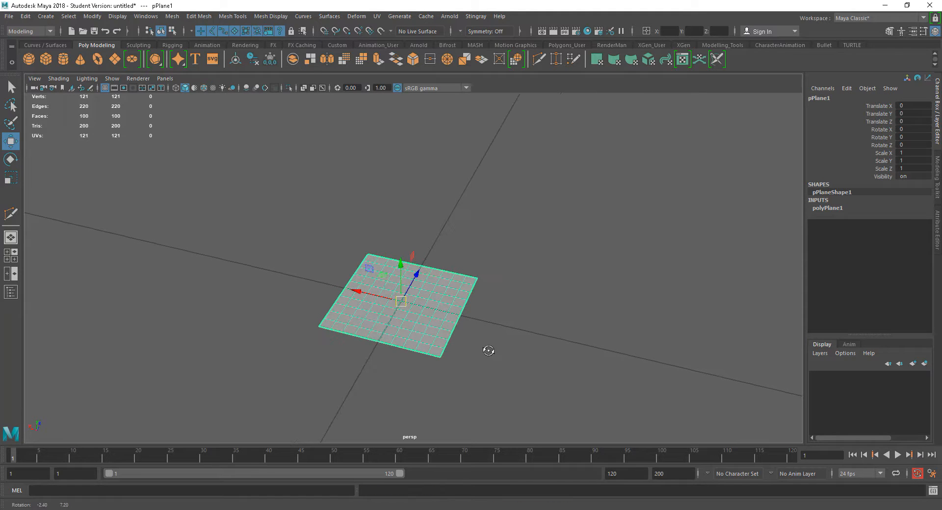
- Set the plane's width and height subdivisions both to 1
left_click(826, 208)
left_click_drag(912, 231, 915, 239)
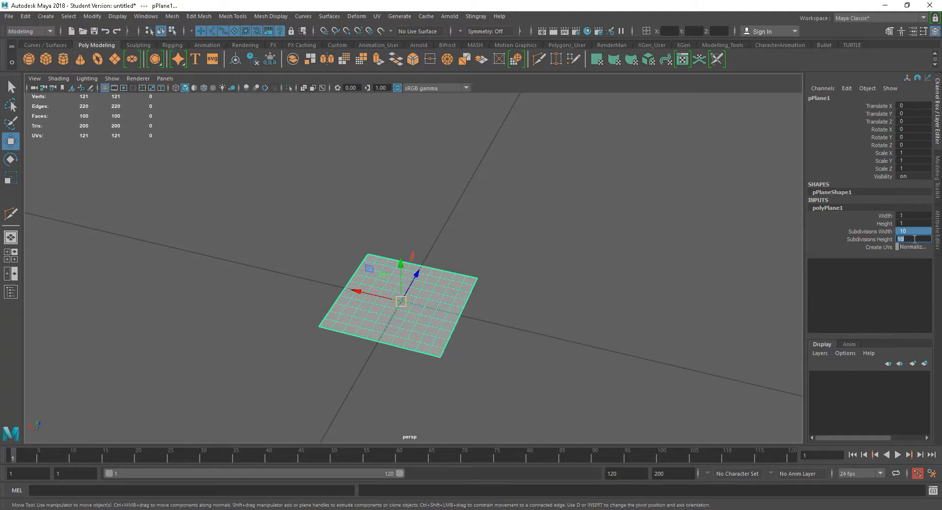
type("1")
key("Return")
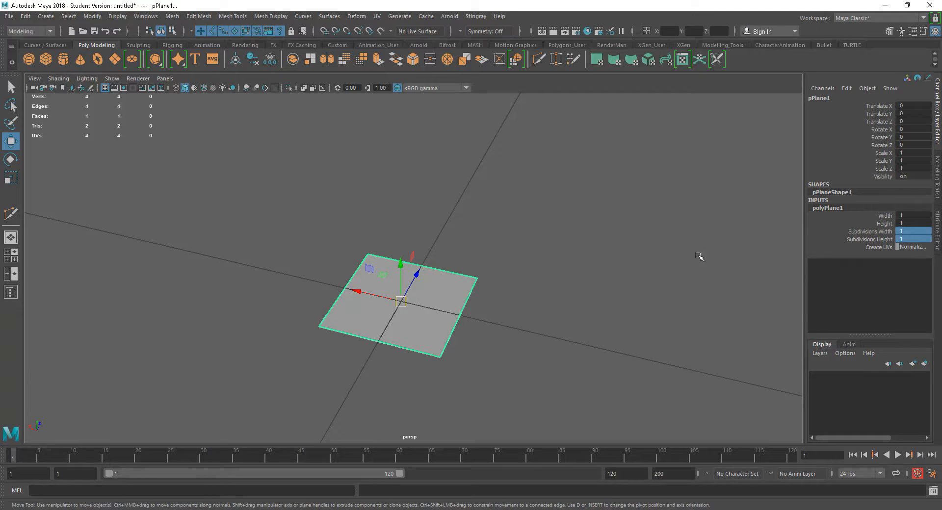
- Extrude one outer edge of the plane with Local Translate X 0.33 and Y 0.933, Local Rotate Z -31.168 and Local Scale X 0.851
left_click_drag(447, 312, 380, 263, "alt")
right_click_drag(380, 263, 378, 216)
left_click(386, 256)
left_click_drag(394, 261, 605, 372, "alt")
right_click_drag(605, 372, 420, 307, "alt")
left_click_drag(420, 307, 425, 310, "alt")
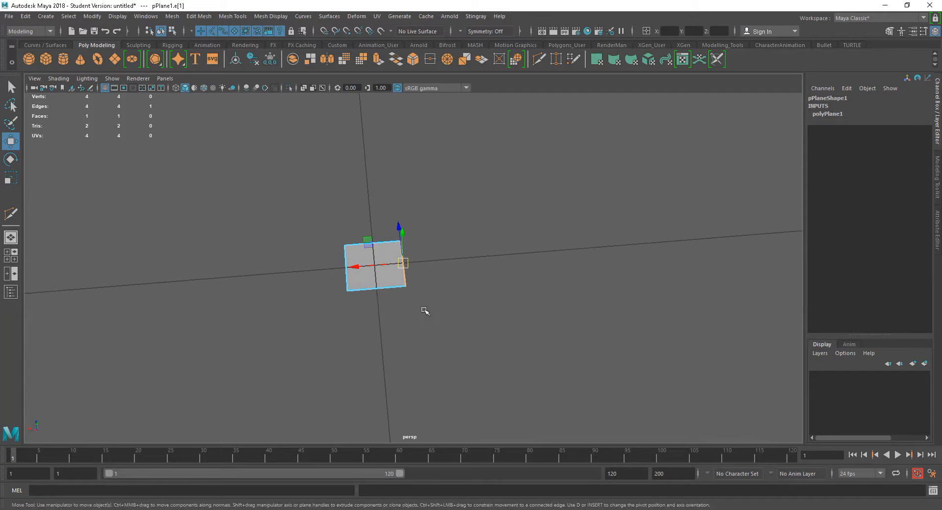
right_click_drag(424, 310, 518, 364, "alt")
left_click_drag(443, 310, 474, 319, "alt")
key("ctrl+e")
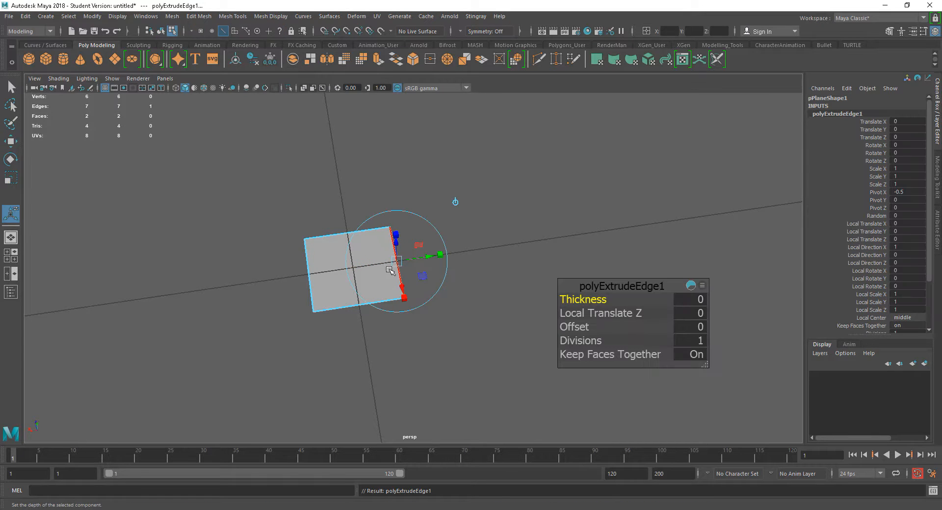
left_click_drag(425, 257, 488, 313)
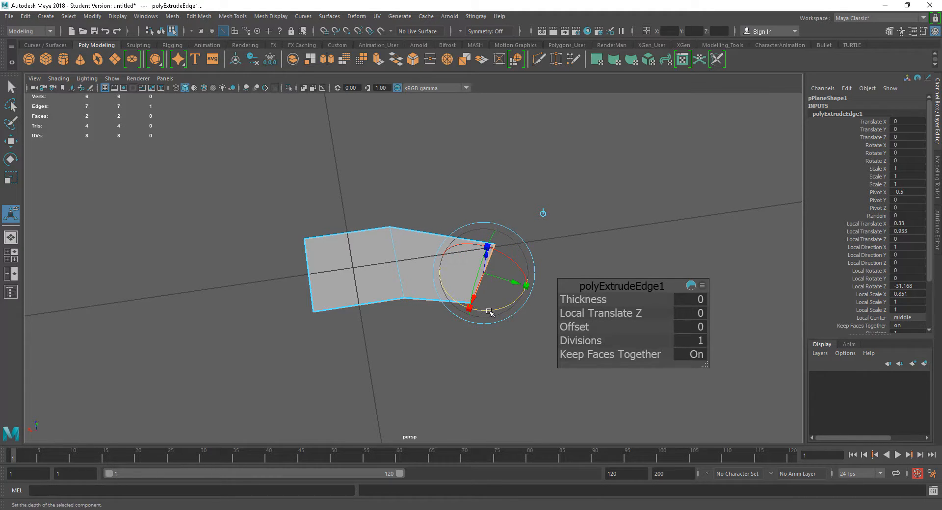
- Extrude the strip's end edge outward with the Move tool and rotate the new edge to follow the bend
key("w")
left_click_drag(548, 298, 523, 326, "alt")
middle_click_drag(523, 326, 492, 340, "alt")
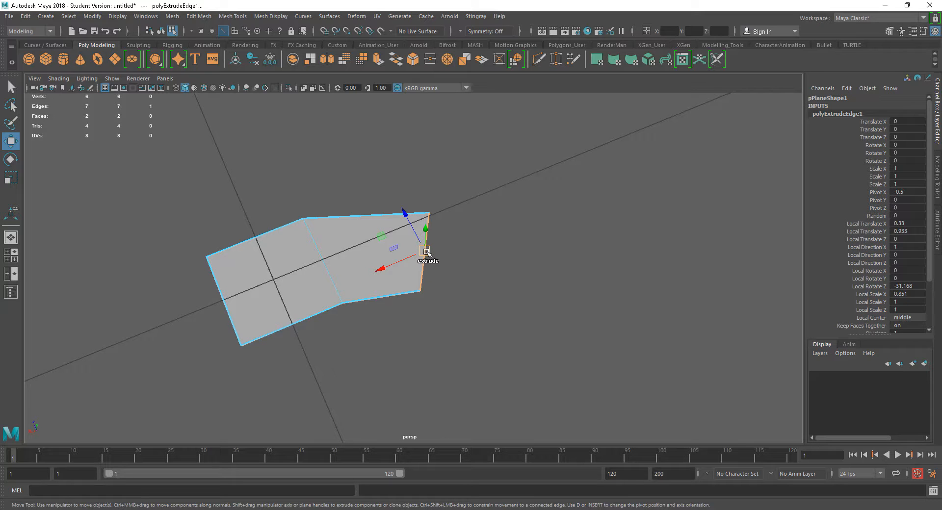
left_click_drag(427, 255, 542, 300, "shift")
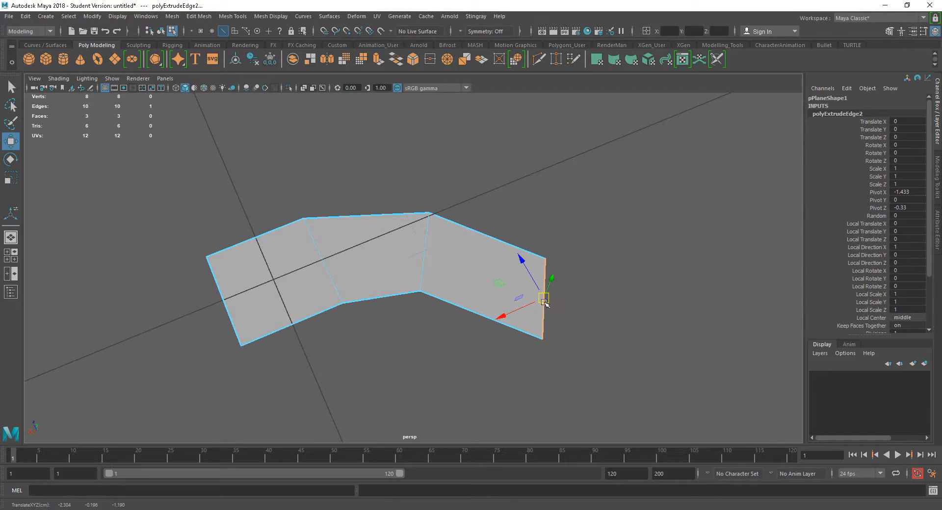
key("e")
left_click_drag(544, 338, 544, 343)
- Add a fourth segment to the strip by extruding its end edge again and rotating it to continue the curve
key("w")
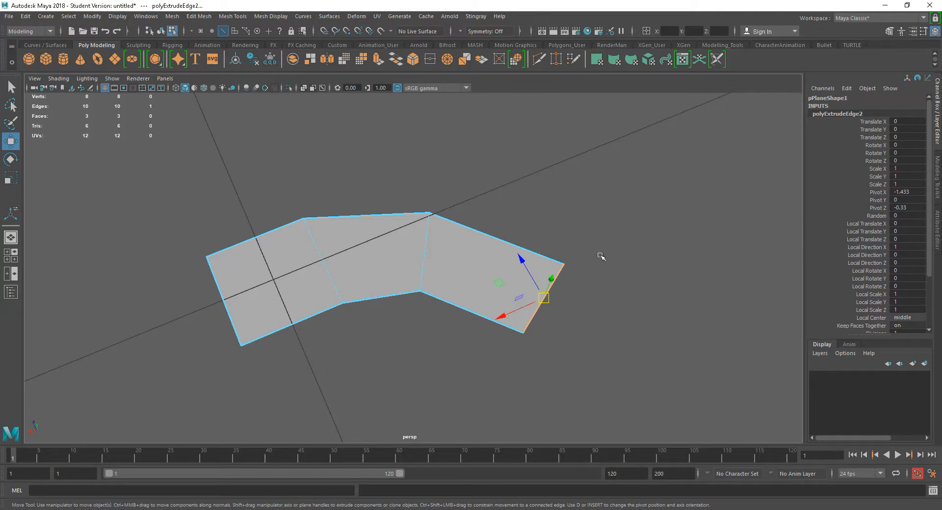
left_click_drag(551, 304, 622, 373, "shift")
key("e")
left_click_drag(613, 404, 435, 332, "alt")
key("w")
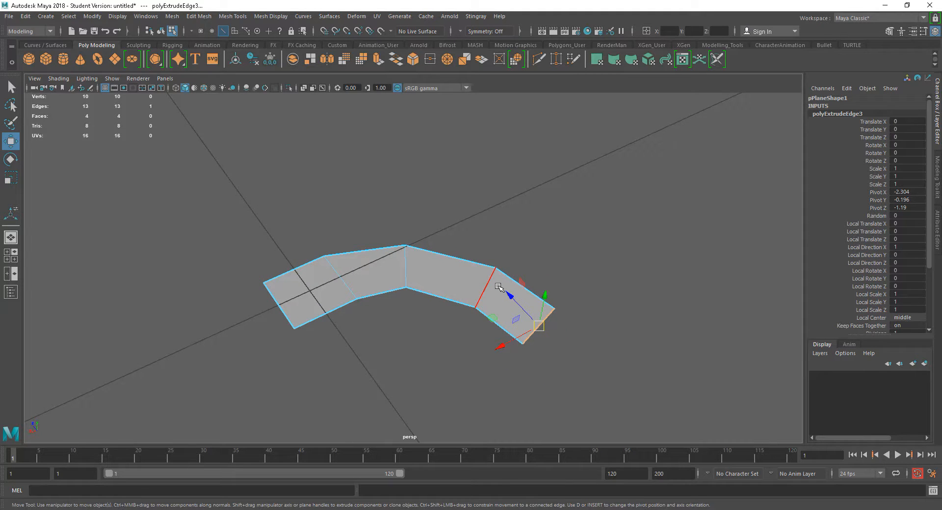
left_click_drag(466, 365, 500, 368, "alt")
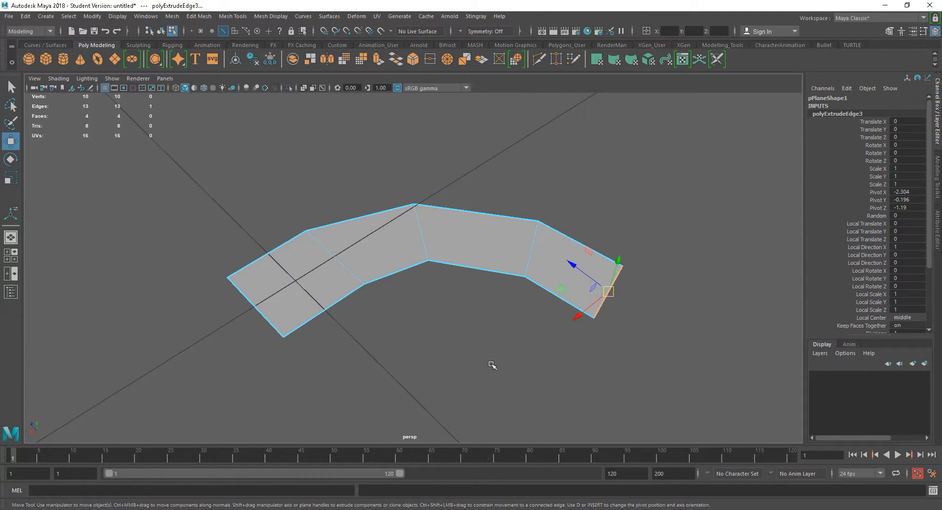
- Delete the curved strip as a whole object and create a polygon cube at the origin
right_click_drag(460, 271, 505, 221)
left_click(475, 255)
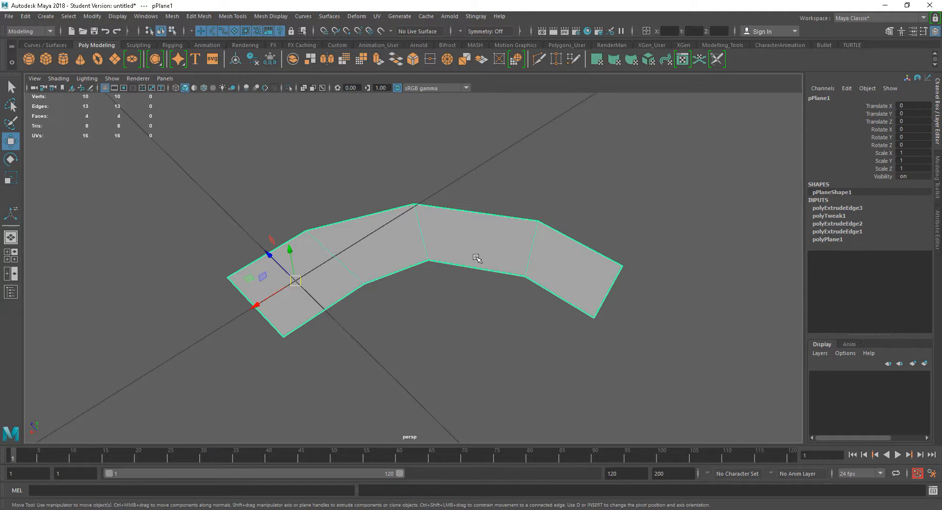
key("Delete")
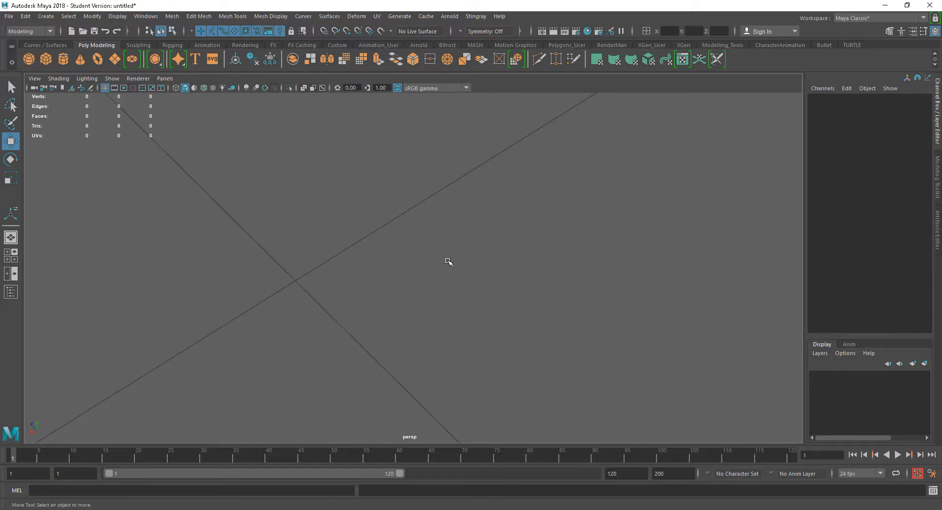
left_click(46, 59)
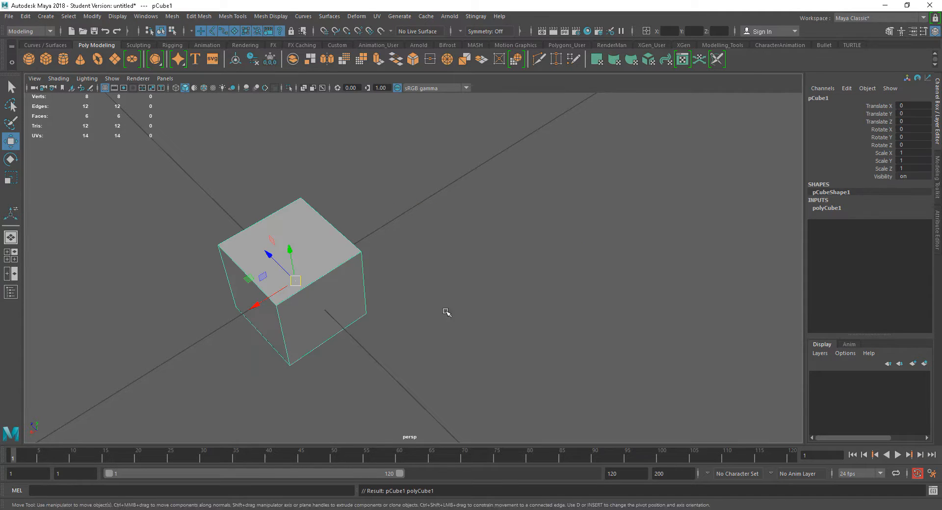
middle_click_drag(483, 309, 555, 319, "alt")
right_click_drag(555, 320, 598, 355, "alt")
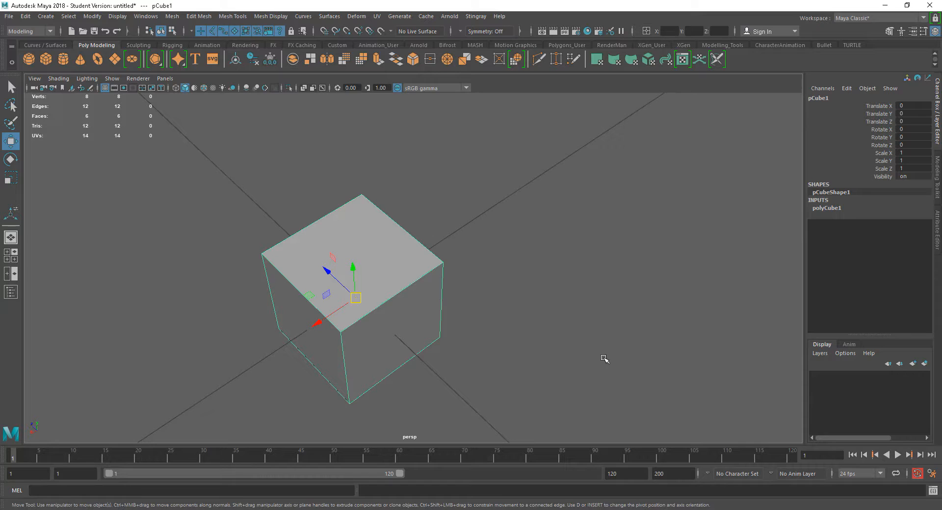
- Try extruding one top edge of the cube outward into a flat flap, then undo the extrusion
left_click_drag(522, 343, 479, 304, "alt")
right_click_drag(417, 271, 418, 211)
left_click(426, 258)
left_click_drag(427, 258, 489, 292, "alt")
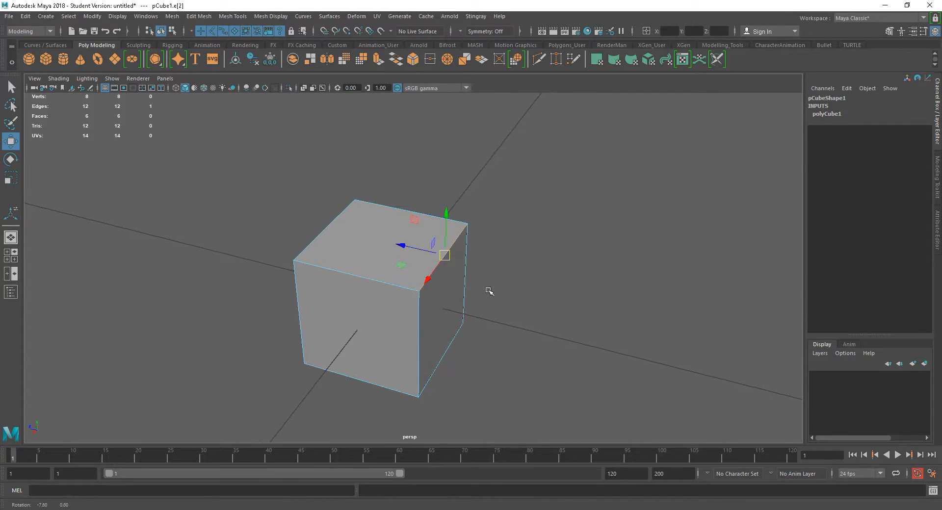
key("ctrl+e")
left_click_drag(415, 249, 558, 333)
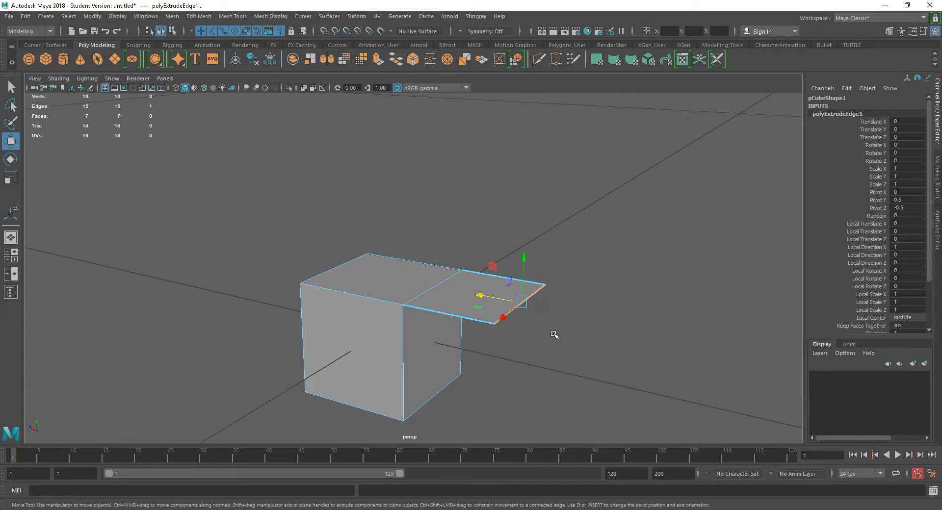
key("ctrl+z")
- Insert an edge loop around the cube just below its top edges with the Multi-Cut tool
right_click_drag(521, 325, 551, 312, "alt")
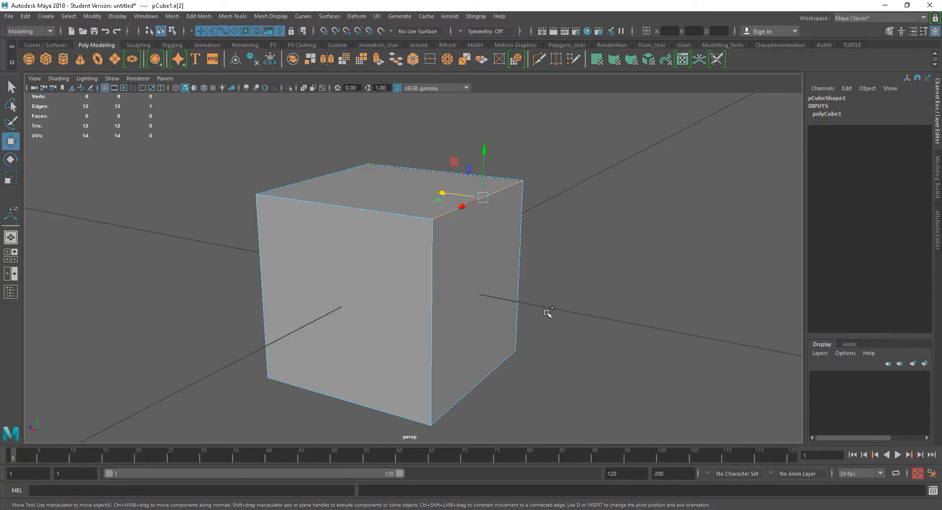
key("ctrl+shift+x")
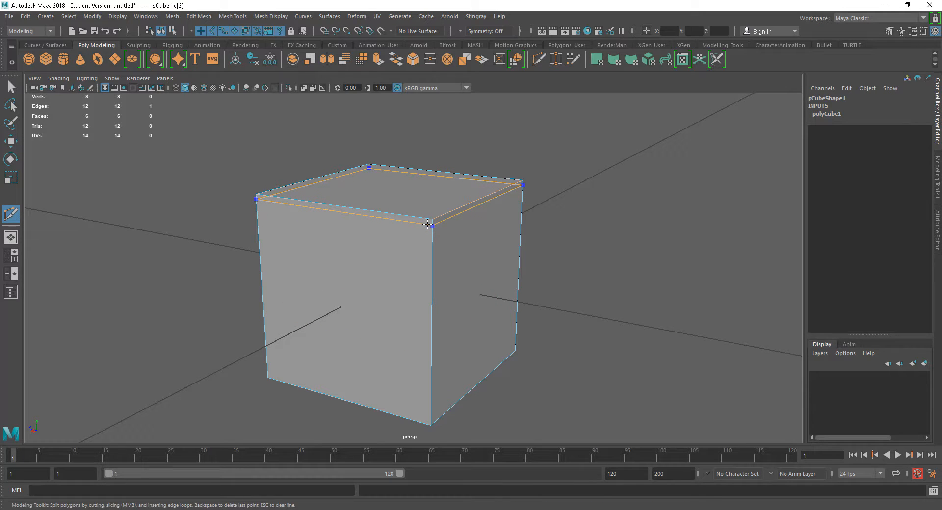
left_click(427, 223, "ctrl")
- Extrude the narrow side face under the top edge outward about 0.7 units and lower its end to form a sloping lid
key("w")
right_click_drag(450, 213, 438, 245)
left_click(458, 214)
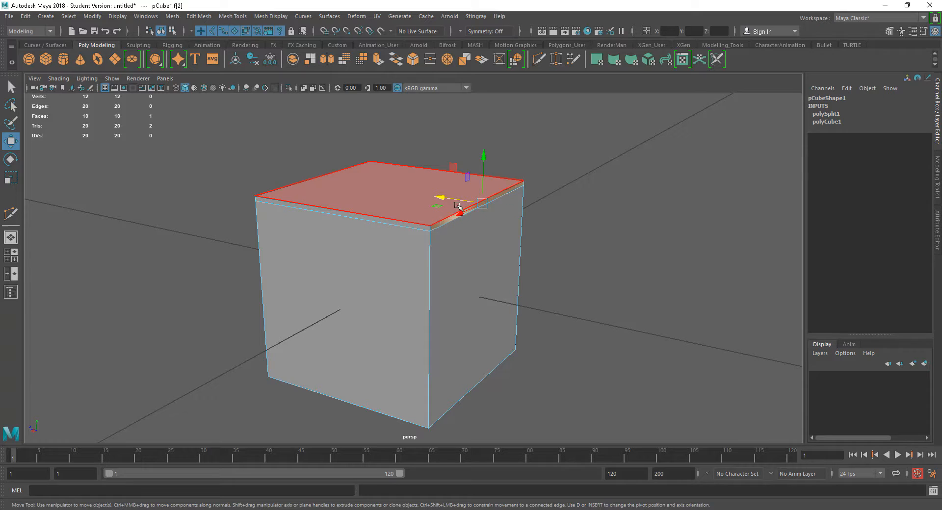
left_click_drag(444, 199, 589, 227, "shift")
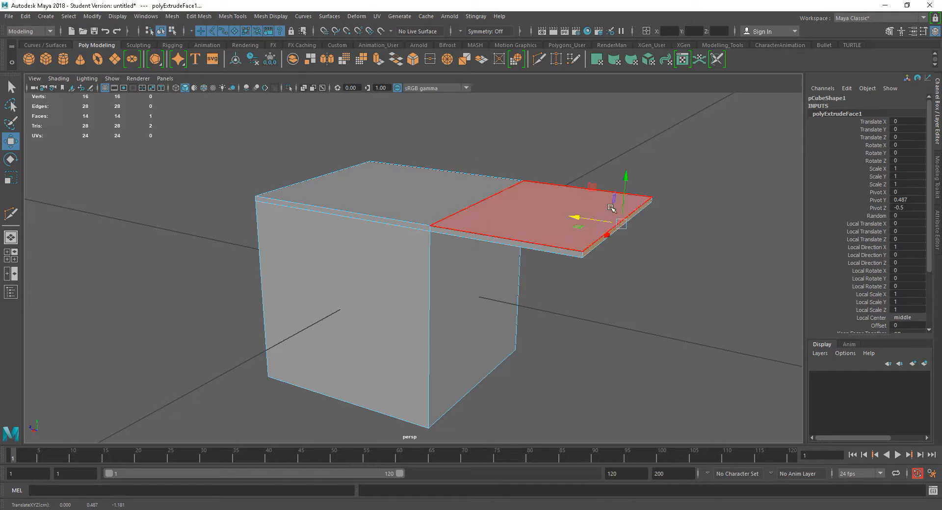
left_click_drag(627, 193, 626, 223)
- Extrude the cube's top face scaled inward to form a thin rim, and extrude it downward to hollow out the box
left_click_drag(522, 310, 584, 321, "alt")
left_click(435, 222)
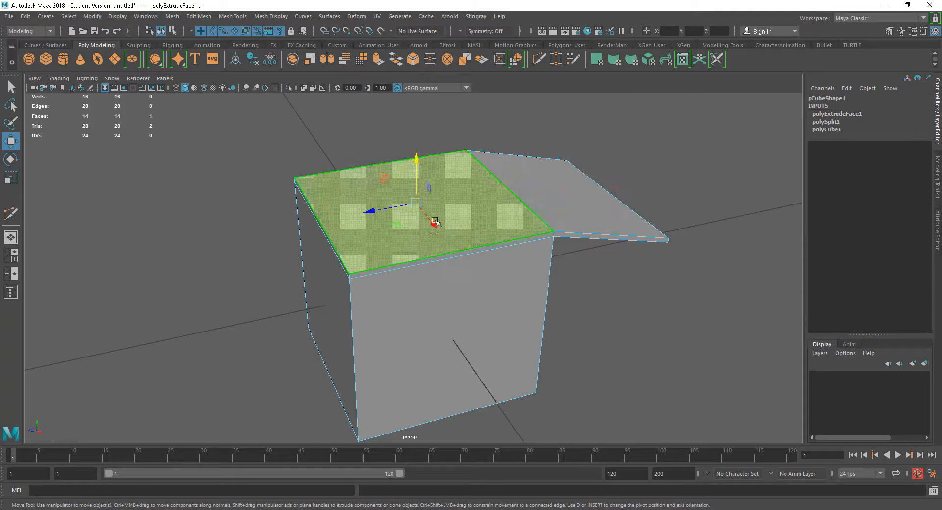
key("ctrl+e")
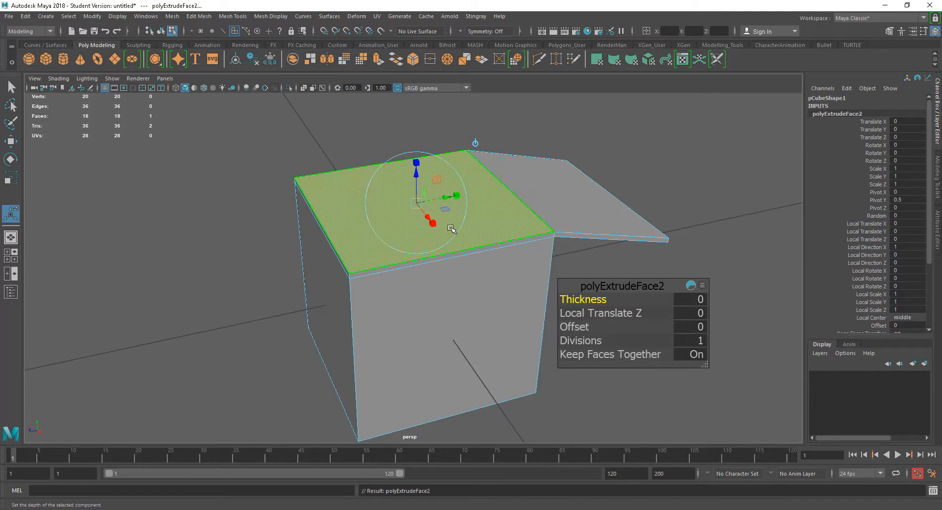
key("r")
left_click_drag(420, 209, 429, 269)
key("w")
left_click_drag(522, 285, 463, 263, "alt")
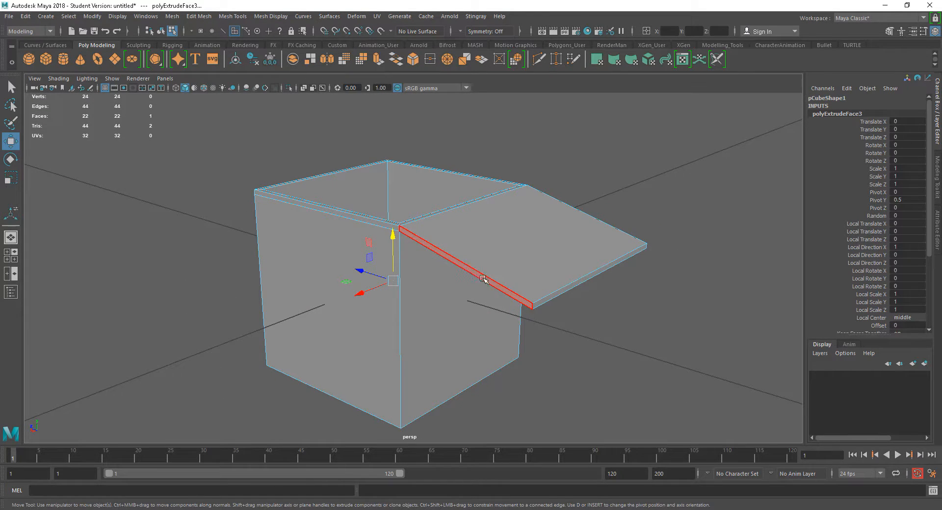
- Return the finished box to object mode and deselect it
left_click_drag(546, 300, 547, 322, "alt")
right_click_drag(547, 322, 540, 302, "alt")
right_click_drag(527, 292, 578, 237)
left_click(617, 334)
left_click_drag(555, 333, 564, 330, "alt")
middle_click_drag(512, 302, 470, 288, "alt")
right_click_drag(470, 289, 492, 310, "alt")
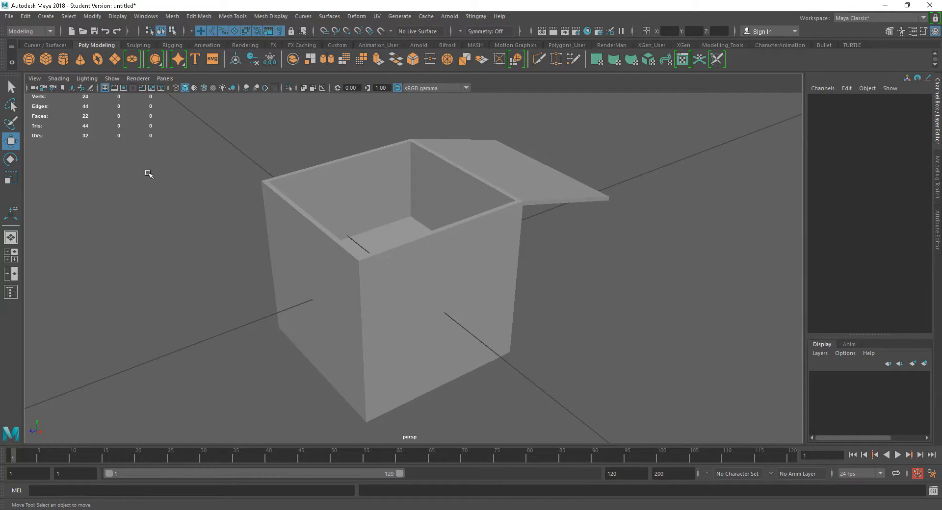
- Turn on wireframe on shaded in the viewport and inspect the box's edges from several sides
left_click(58, 80)
left_click(81, 177)
mouse_move(236, 231)
left_mouse_down("alt")
mouse_move(550, 298)
mouse_move(457, 292)
mouse_move(532, 304)
mouse_move(501, 302)
left_mouse_up("alt")
left_click_drag(552, 333, 497, 308, "alt")
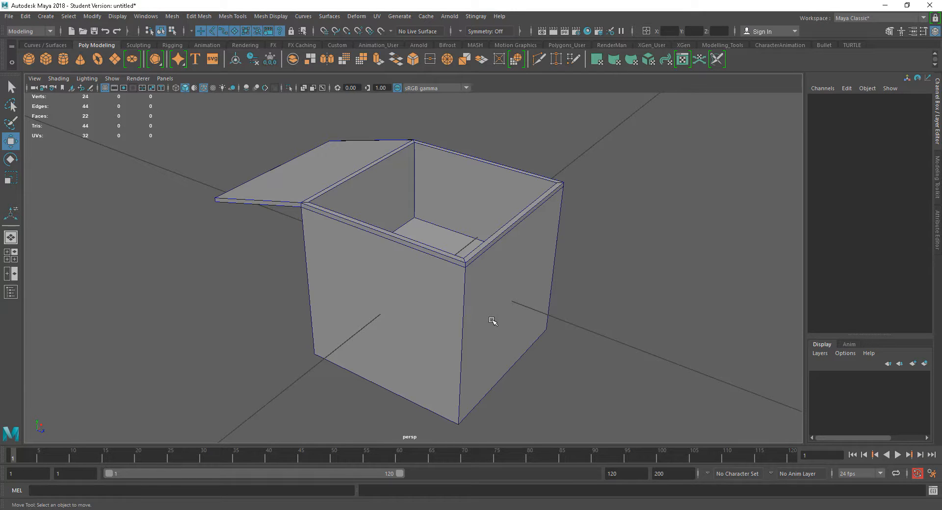
left_click_drag(491, 315, 478, 352, "alt")
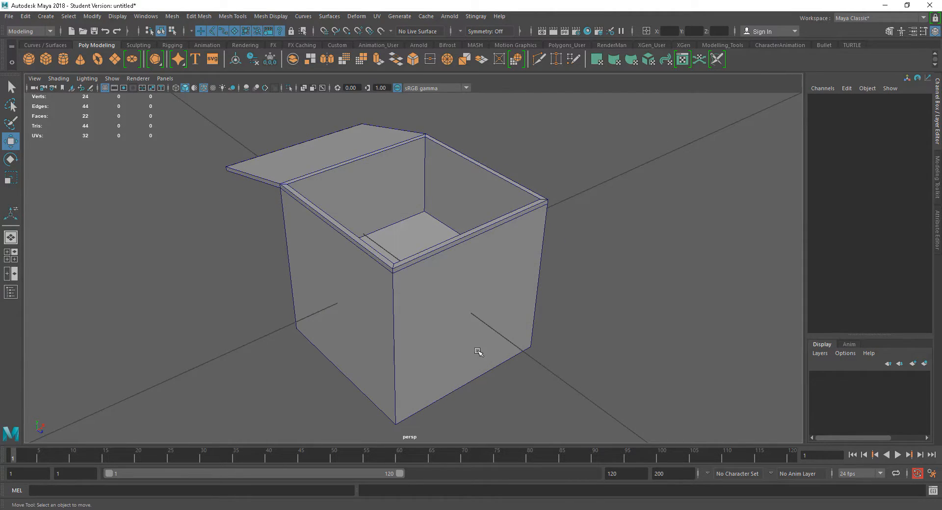